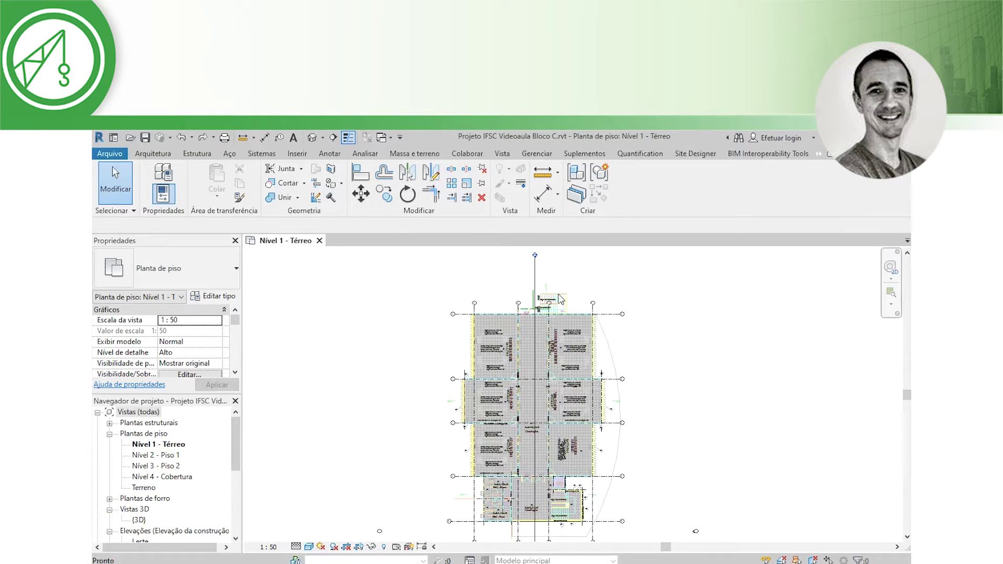
Step: Zoom into the Térreo plan to show the W.C. rooms, Circulação and stair area
scroll(545, 299, "up", 1)
scroll(536, 309, "up", 1)
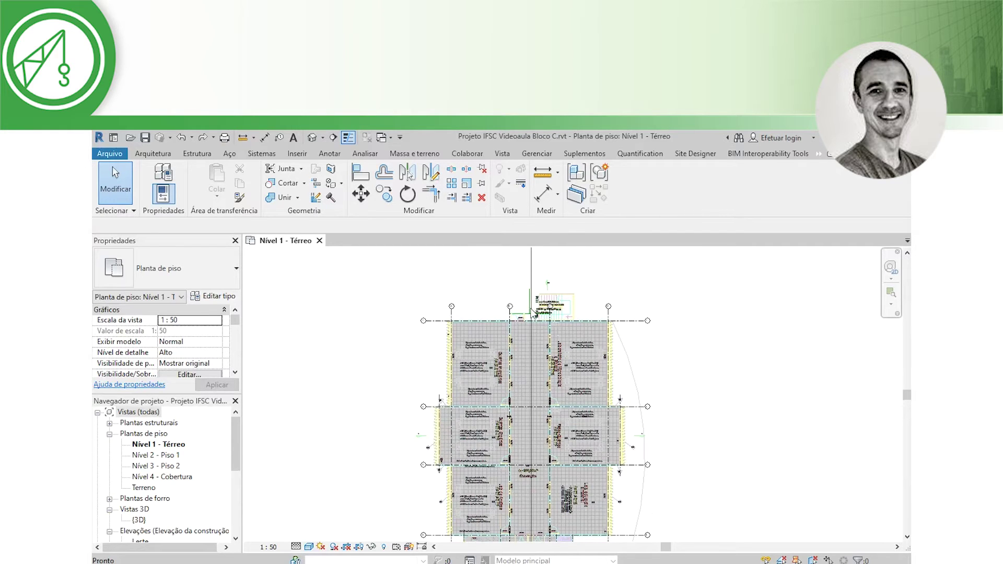
scroll(527, 312, "up", 1)
scroll(526, 312, "up", 1)
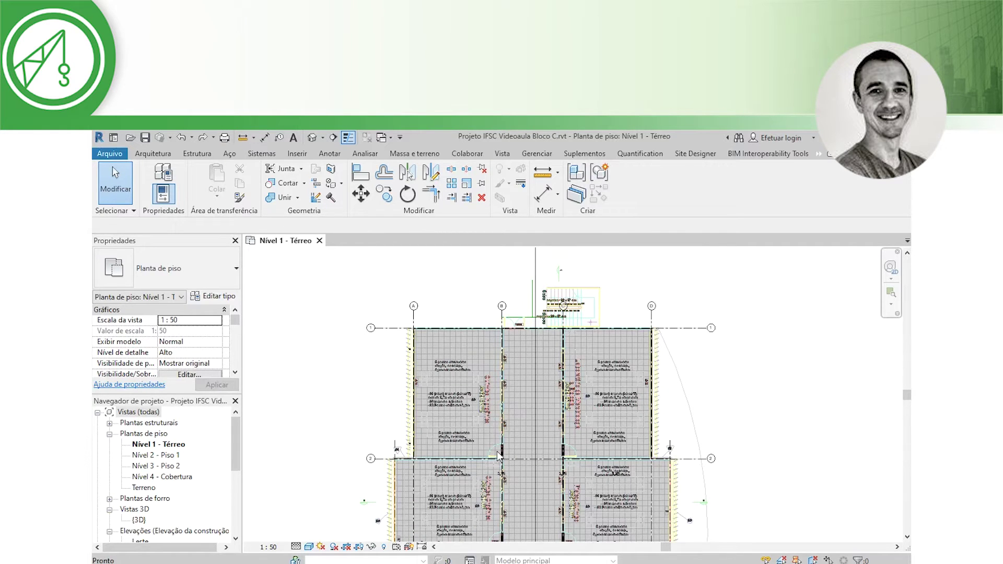
scroll(497, 456, "up", 2)
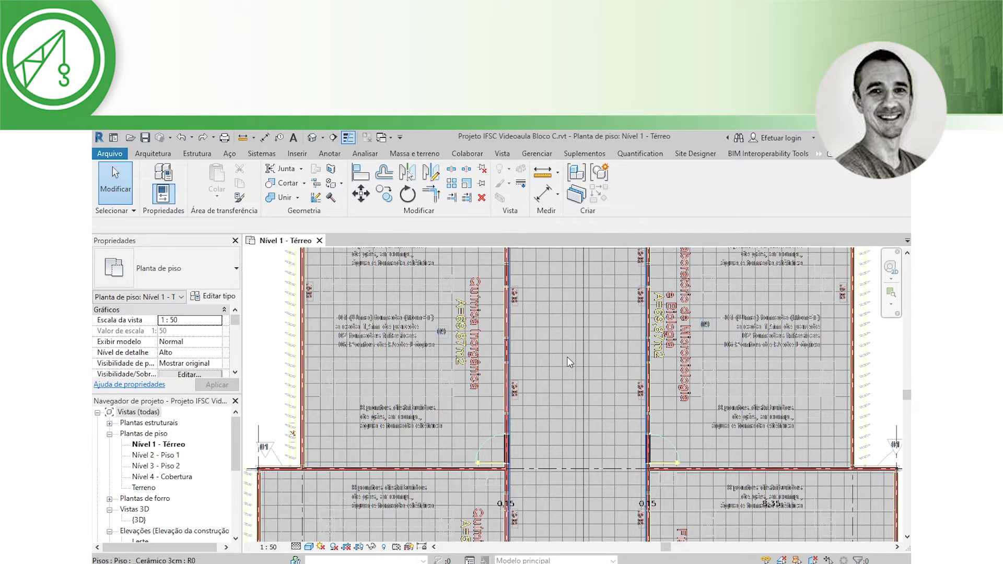
middle_click_drag(564, 330, 549, 497)
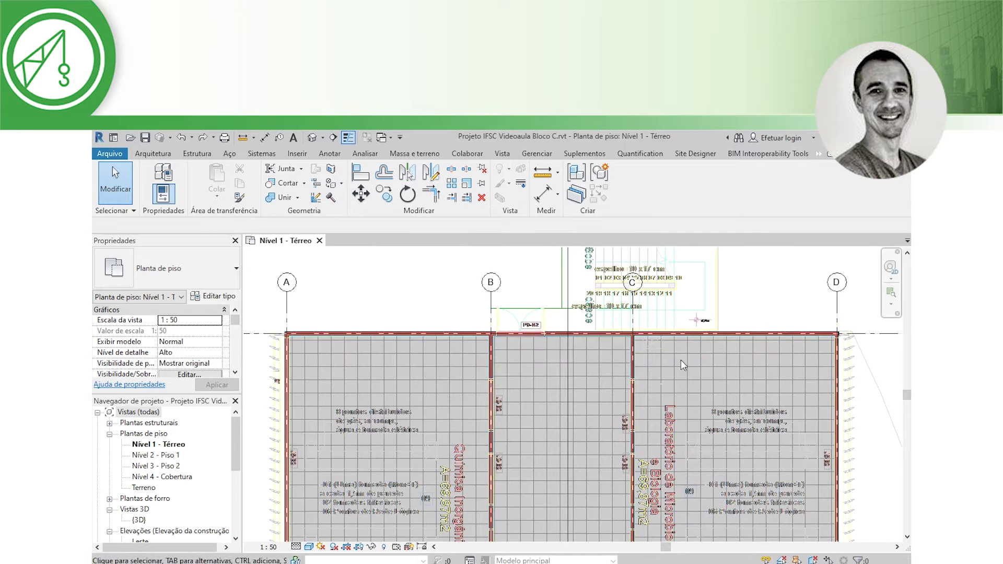
middle_click_drag(681, 359, 674, 391)
mouse_move(653, 538)
middle_mouse_down()
mouse_move(630, 427)
mouse_move(689, 436)
middle_mouse_up()
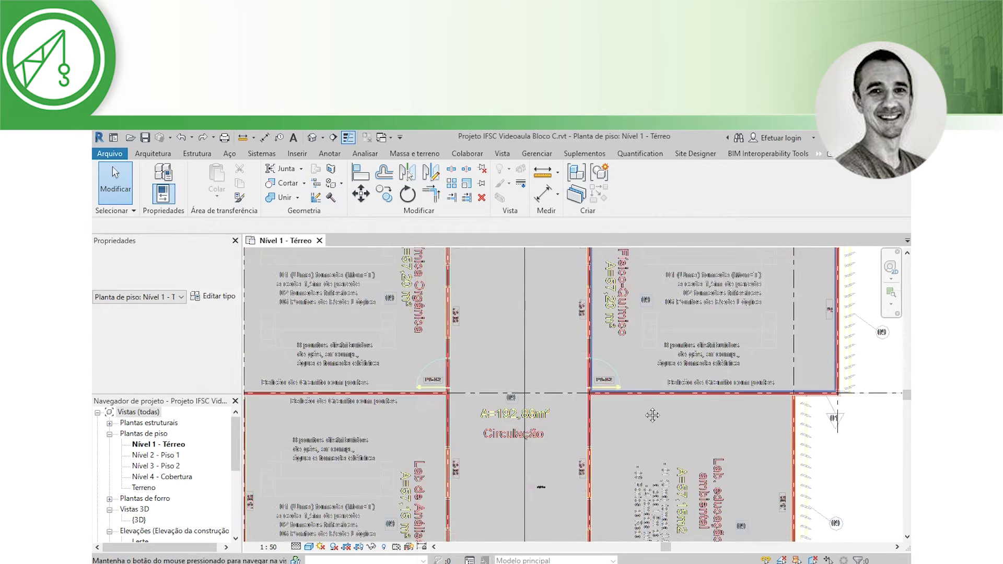
middle_click_drag(690, 437, 701, 328)
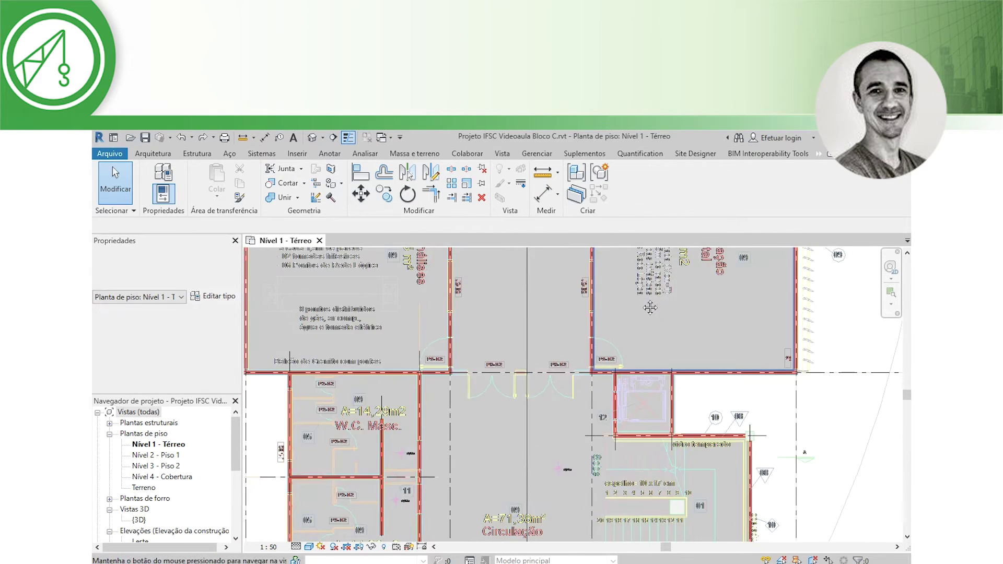
middle_click_drag(548, 522, 548, 428)
middle_click_drag(557, 384, 557, 358)
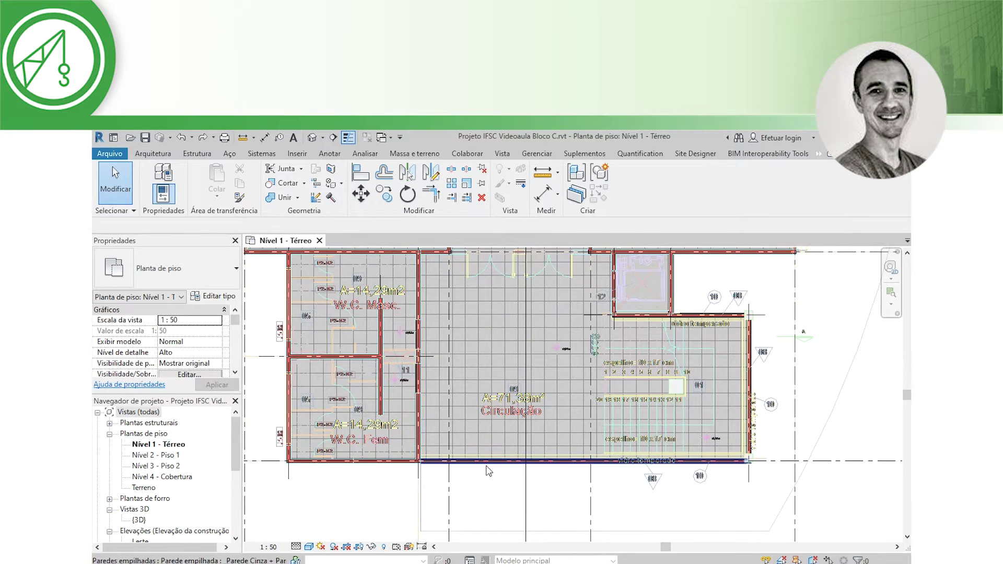
middle_click_drag(621, 373, 621, 412)
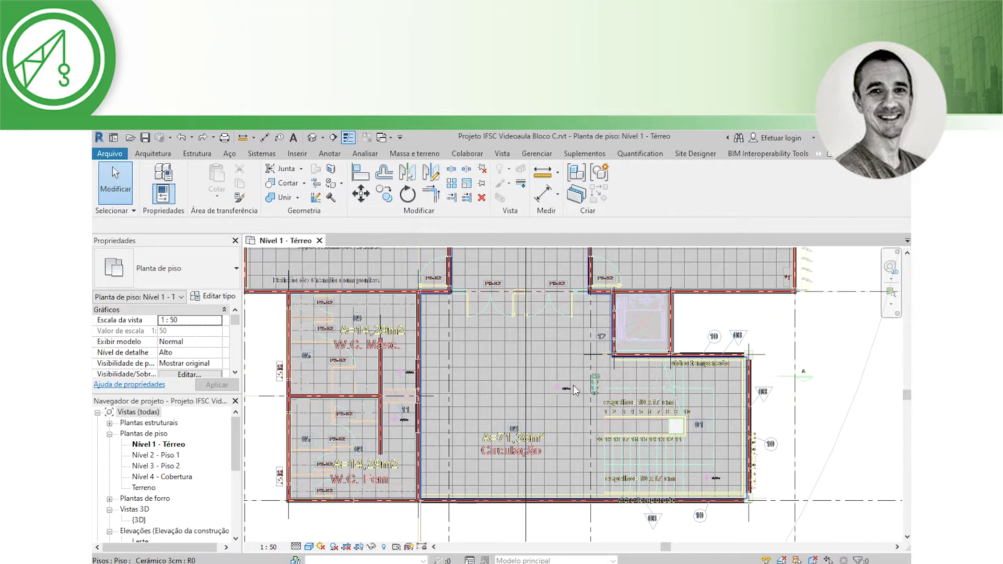
Step: Frame the area between grid lines 3 and 4 and bring up the Arquitetura tools
scroll(582, 387, "down", 2)
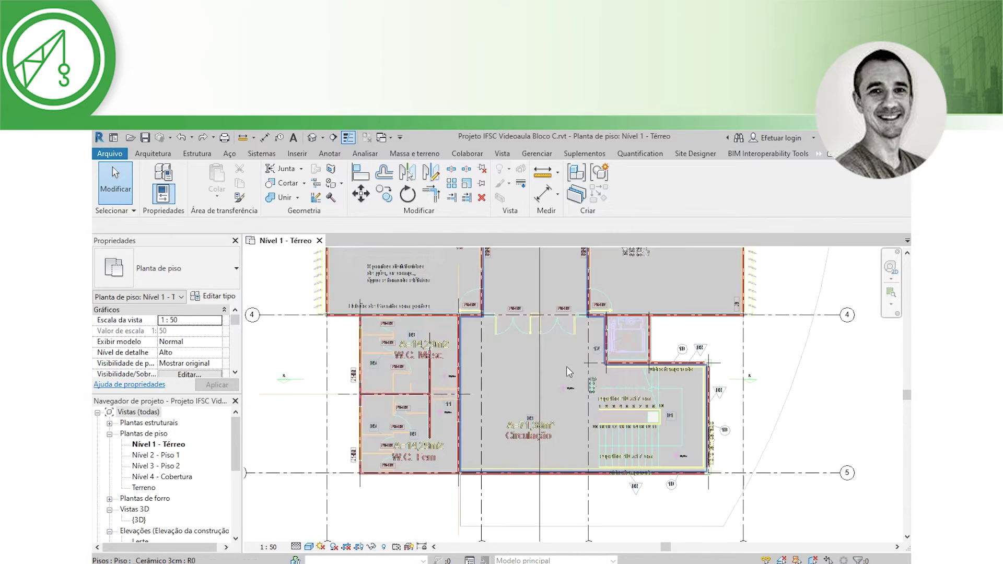
scroll(582, 388, "down", 2)
middle_click_drag(566, 434, 555, 503)
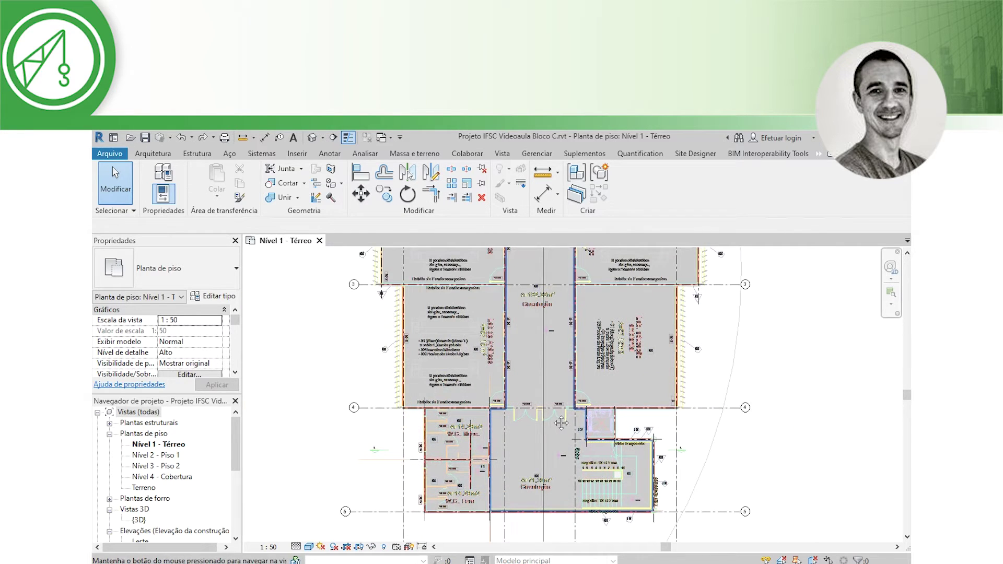
scroll(549, 414, "up", 2)
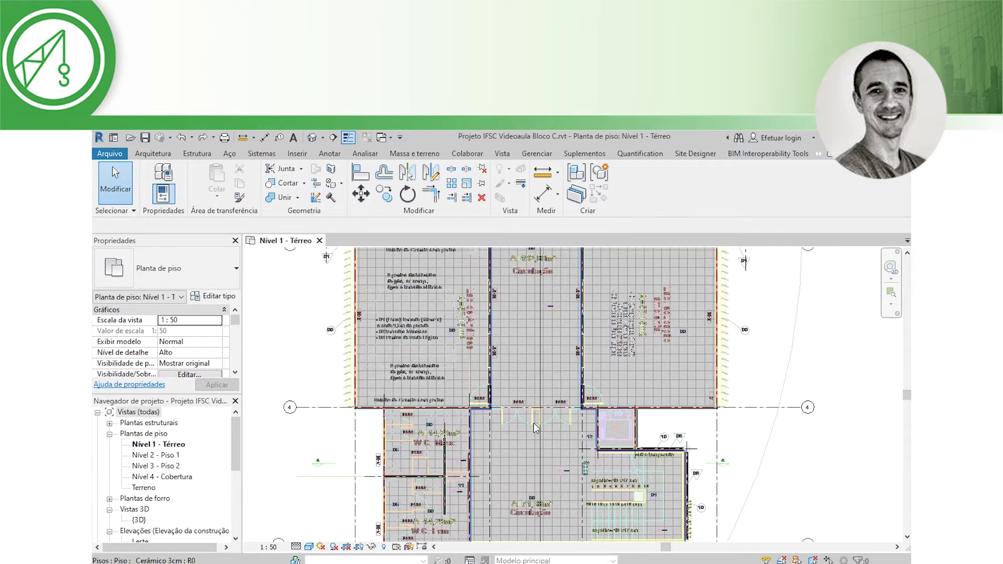
middle_click_drag(569, 447, 560, 473)
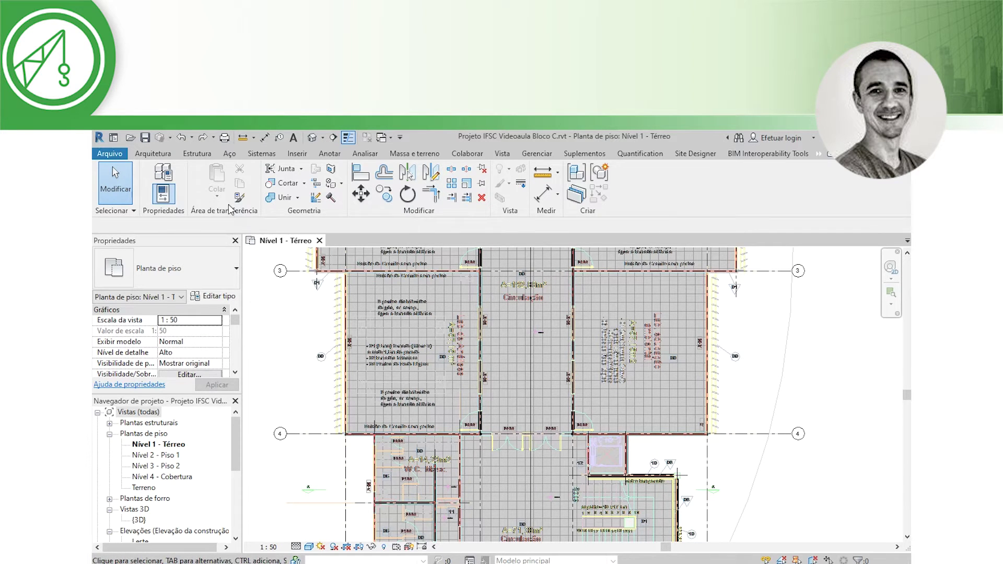
left_click(163, 153)
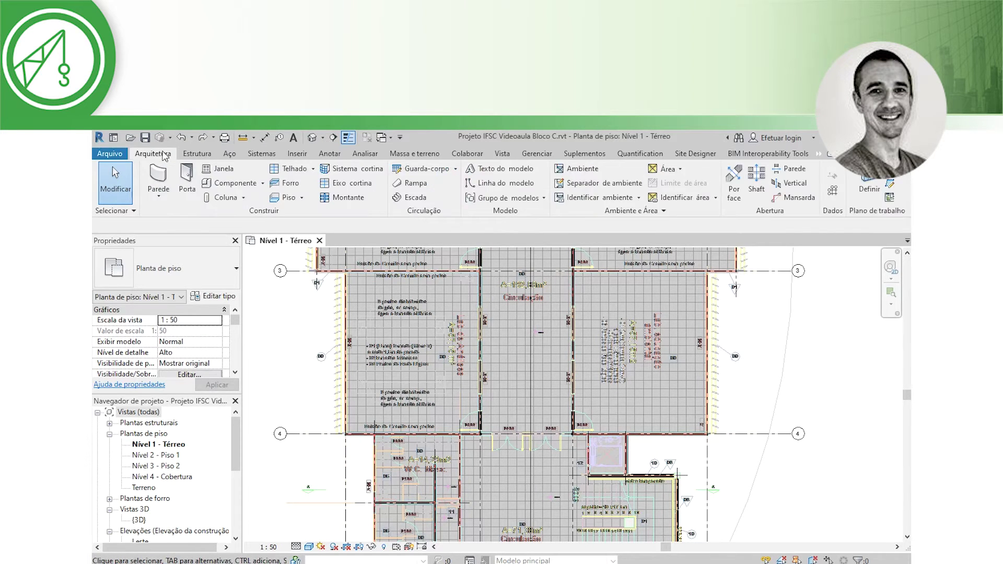
Step: Start a door placement, review the M_Folha única 70x210cm type list, and request a new family
left_click(187, 178)
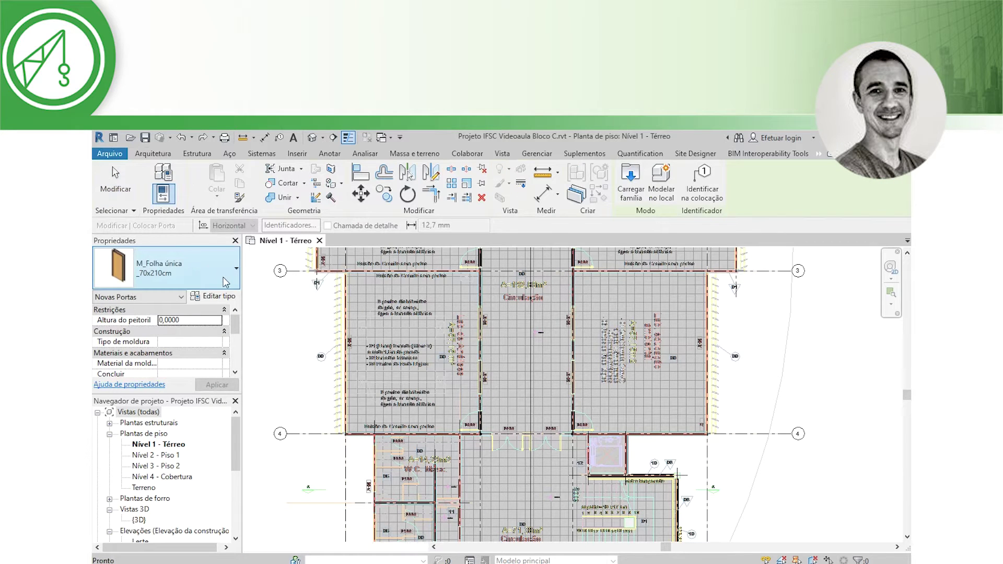
left_click(223, 281)
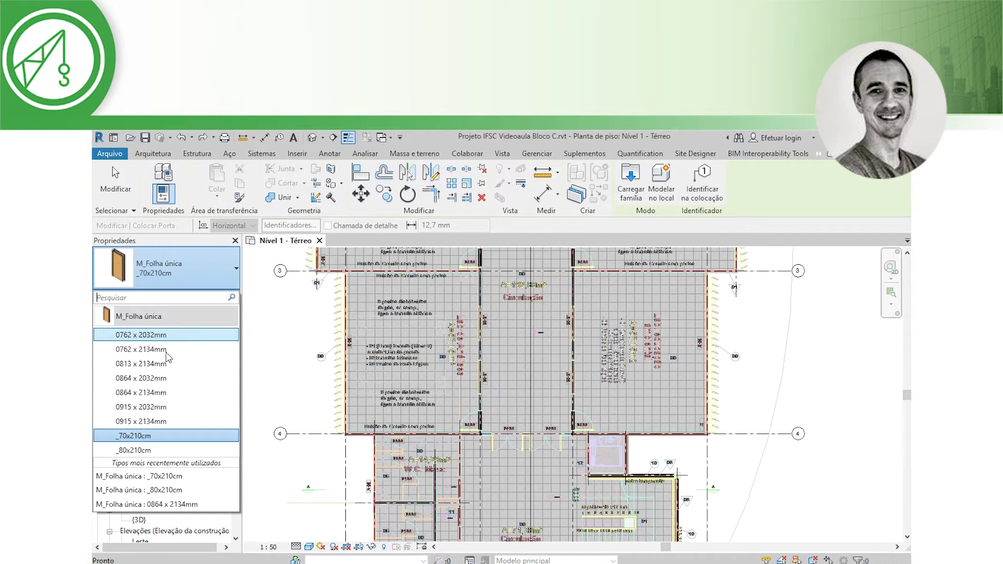
left_click(632, 195)
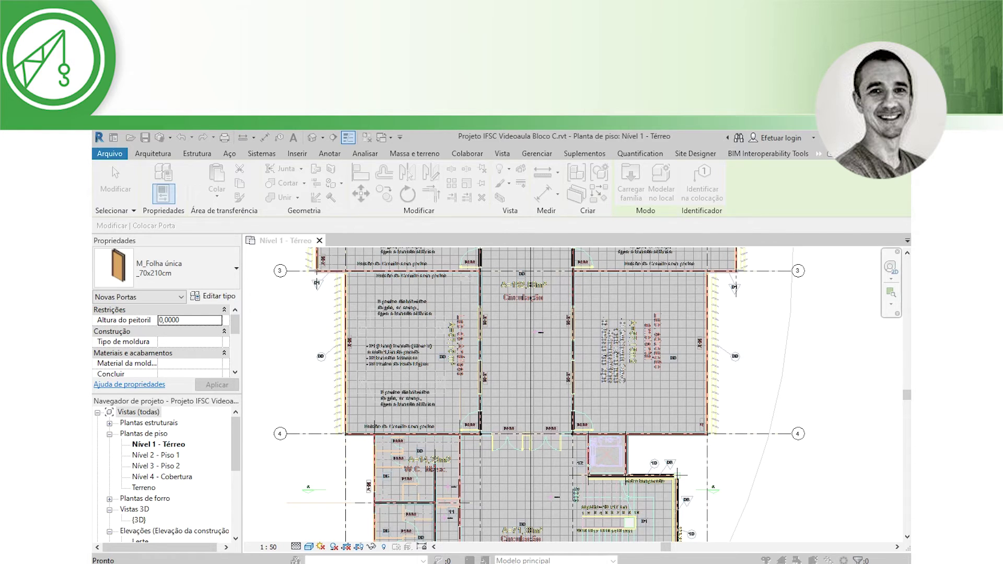
left_click_drag(760, 170, 526, 157)
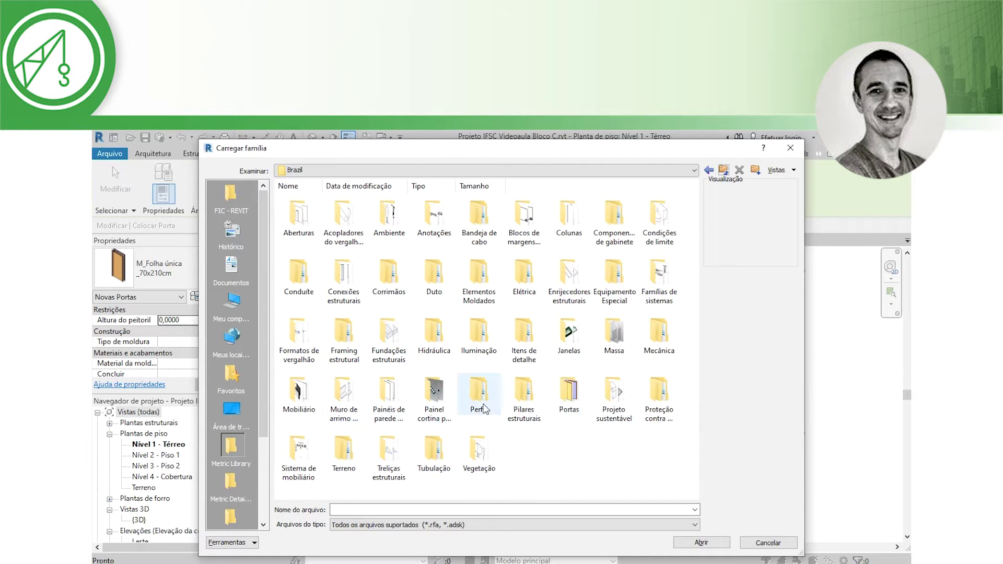
Step: Browse the Portas library's Específico do Brasil subfolders for a suitable door family
left_click(569, 392)
left_click(691, 542)
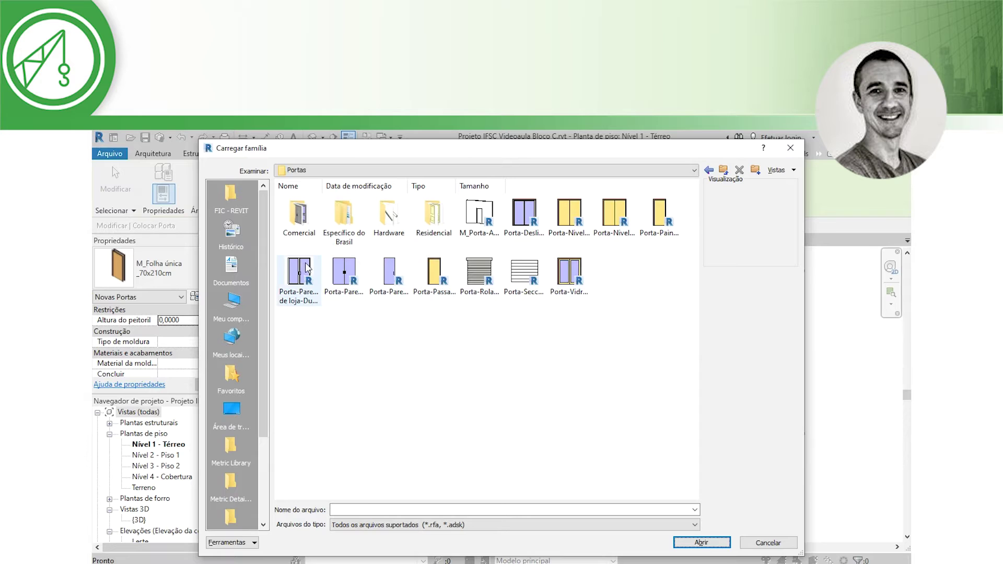
double_click(340, 230)
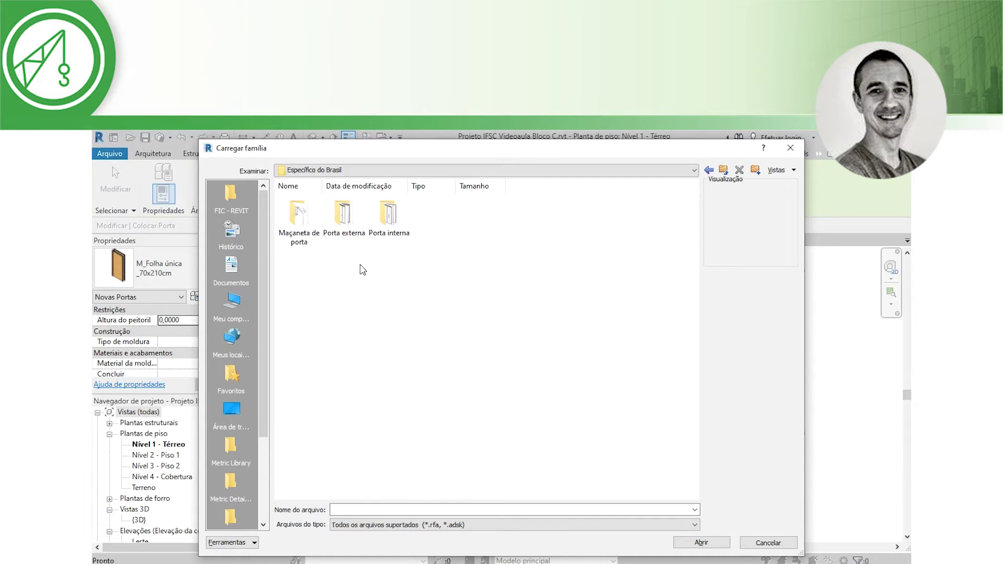
double_click(339, 230)
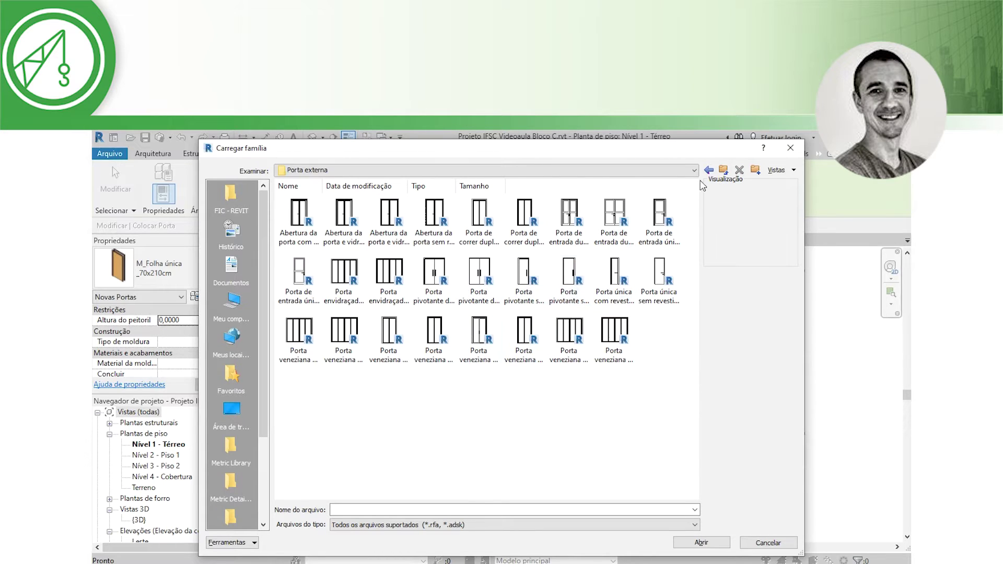
left_click(723, 170)
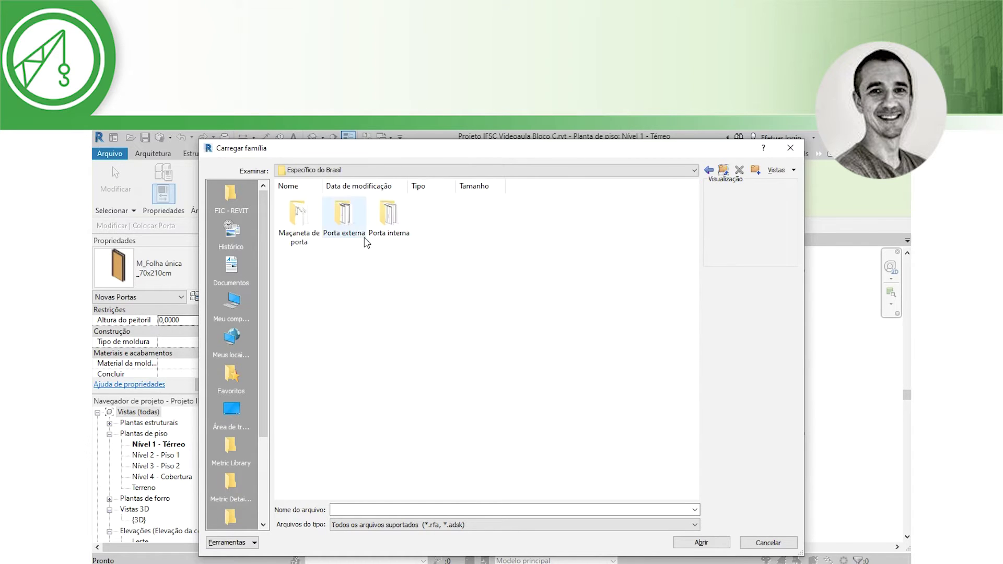
double_click(372, 216)
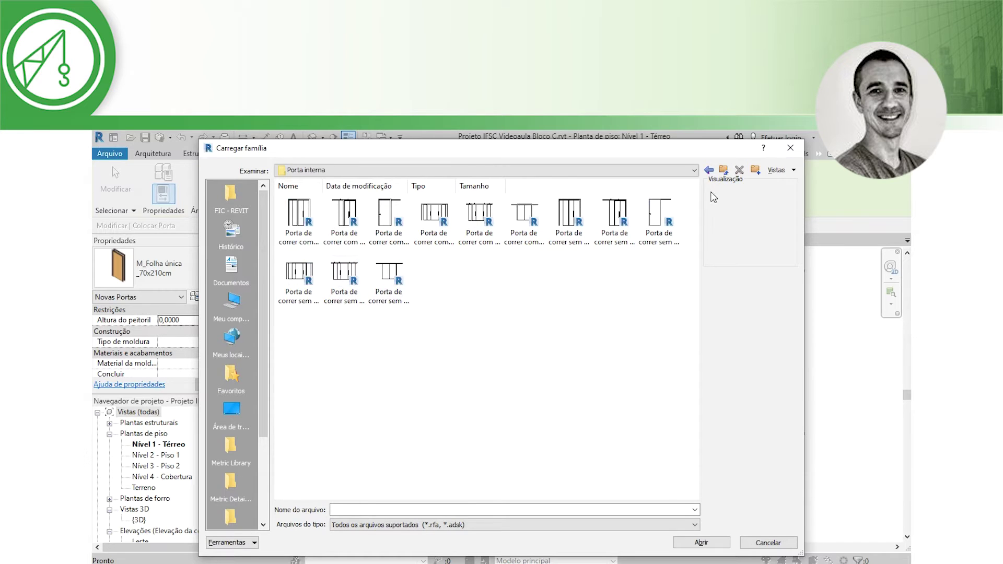
left_click(723, 170)
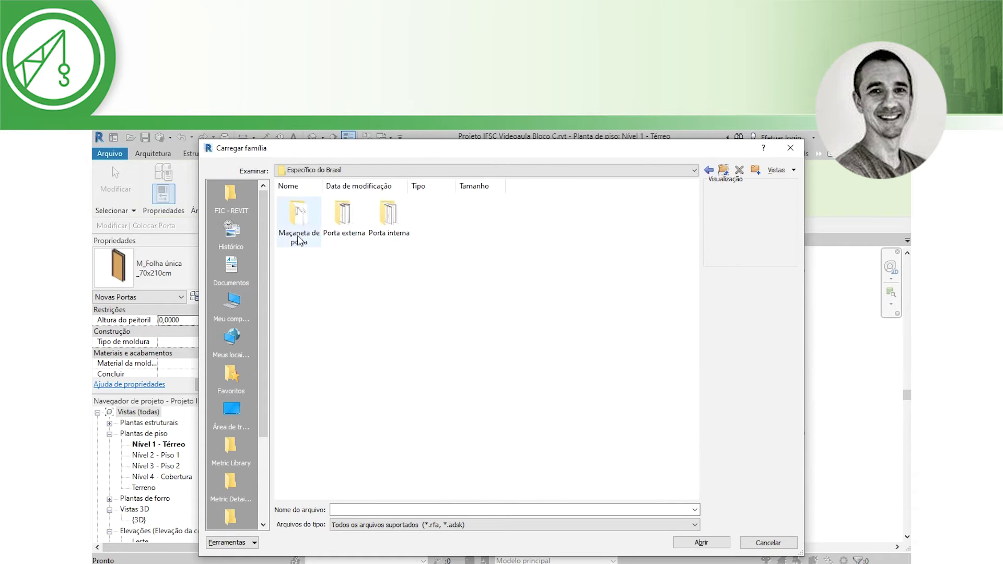
double_click(292, 217)
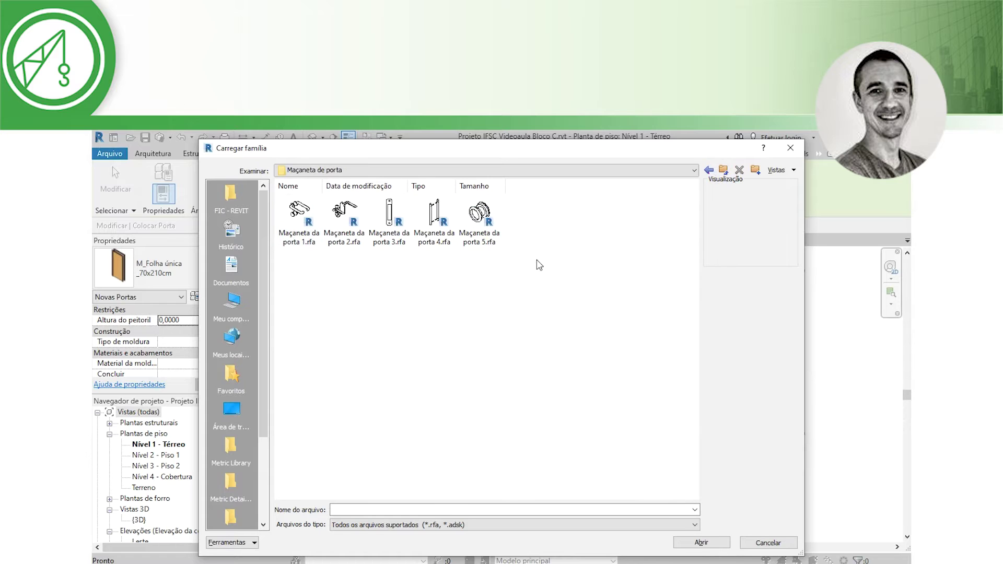
left_click(725, 170)
left_click(723, 171)
Step: From the Comercial folder in large icons, load Porta-Passagem-Única-Leve_Visão.rfa
left_click(296, 227)
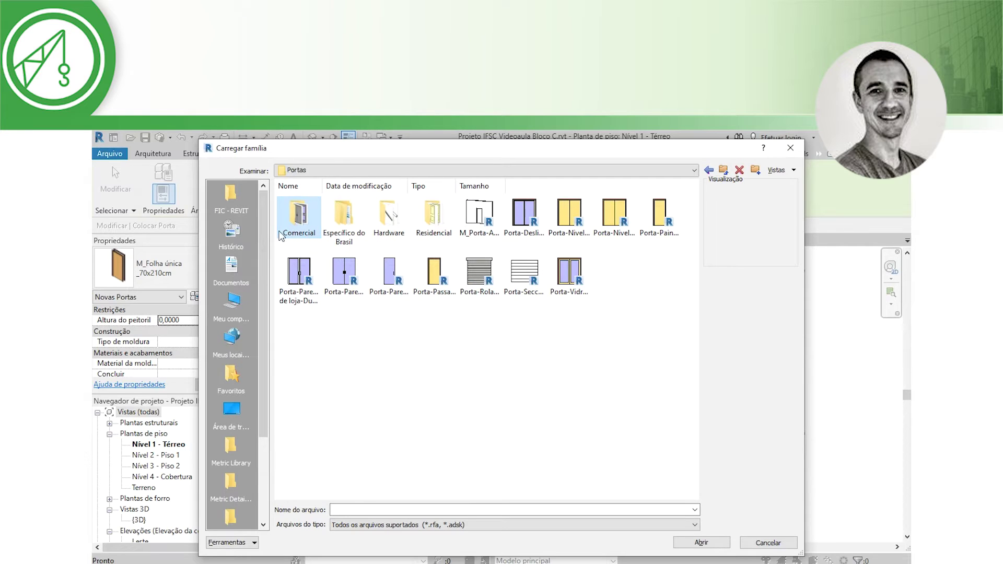
double_click(300, 225)
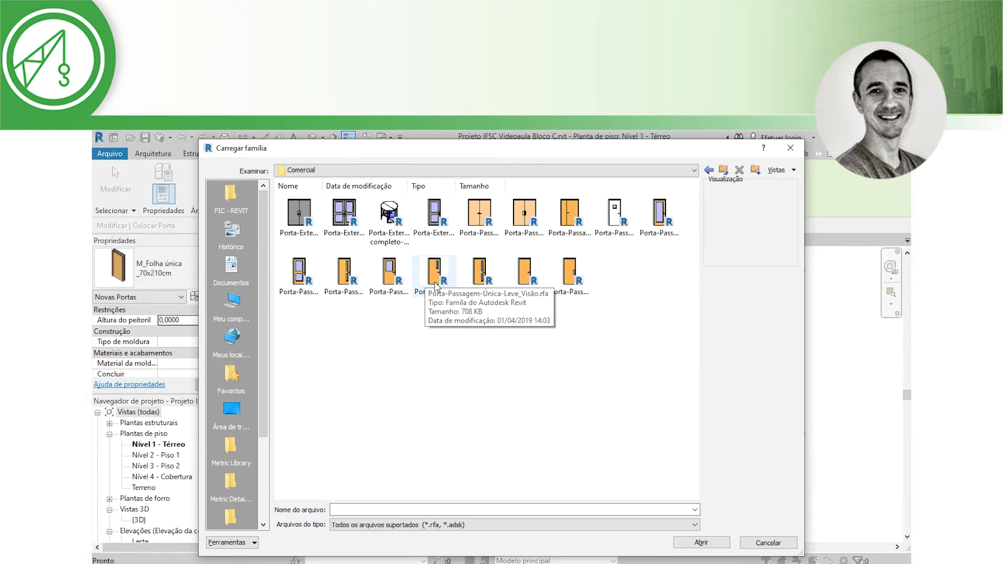
right_click(635, 276)
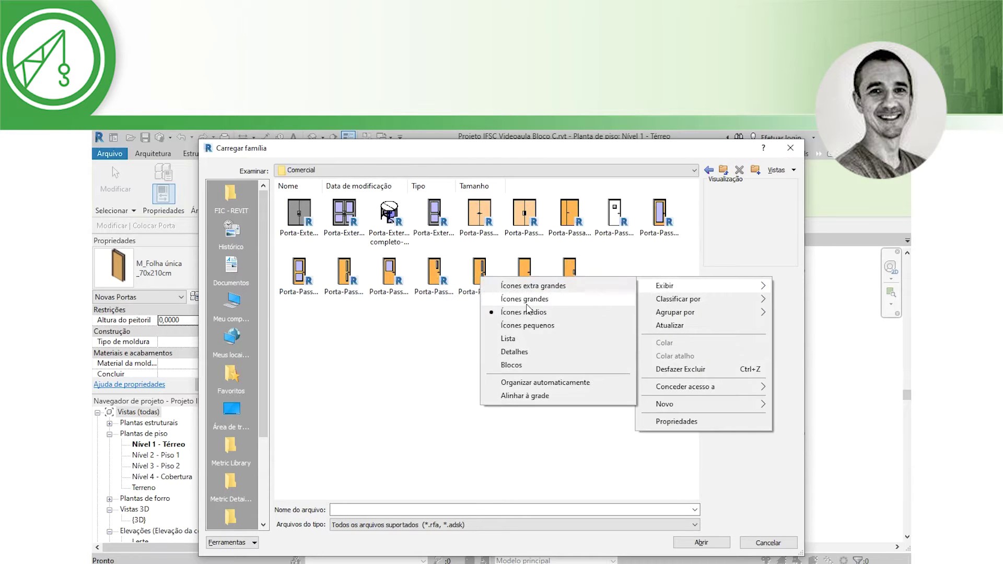
left_click(525, 300)
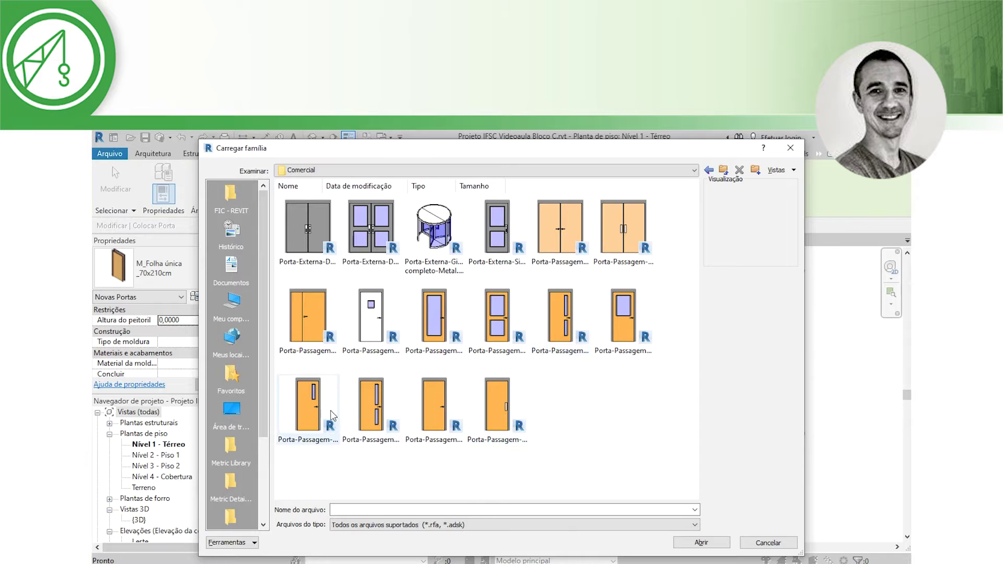
left_click(302, 419)
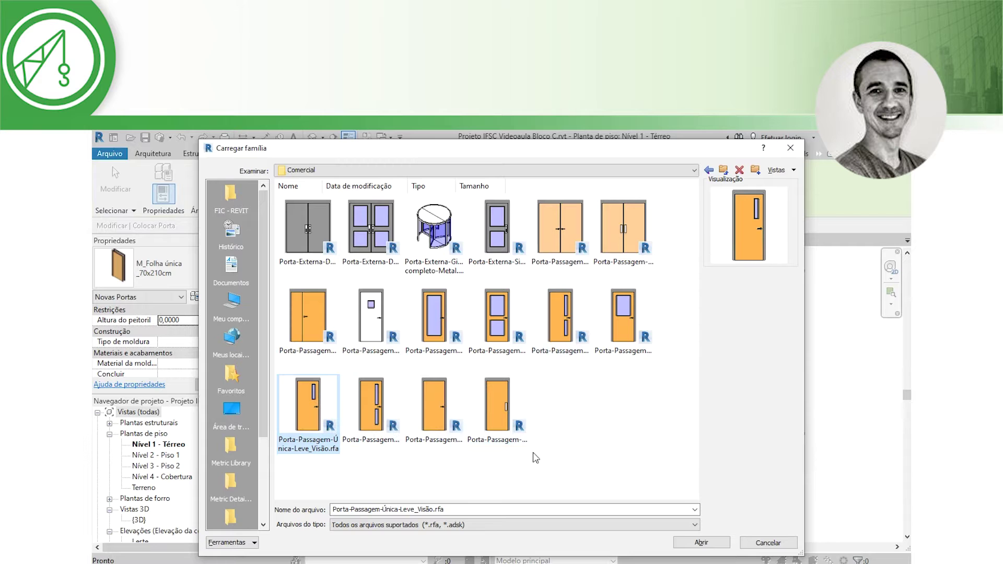
left_click(681, 546)
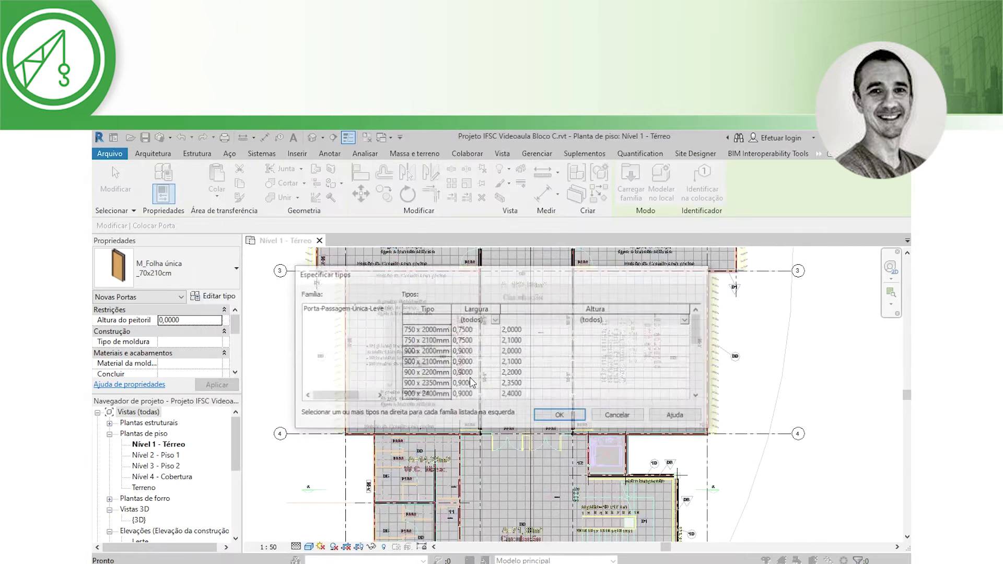
Step: Scroll the Especificar tipos list and load the 1050 x 2100mm door type
left_click_drag(699, 341, 700, 364)
left_click_drag(698, 360, 698, 336)
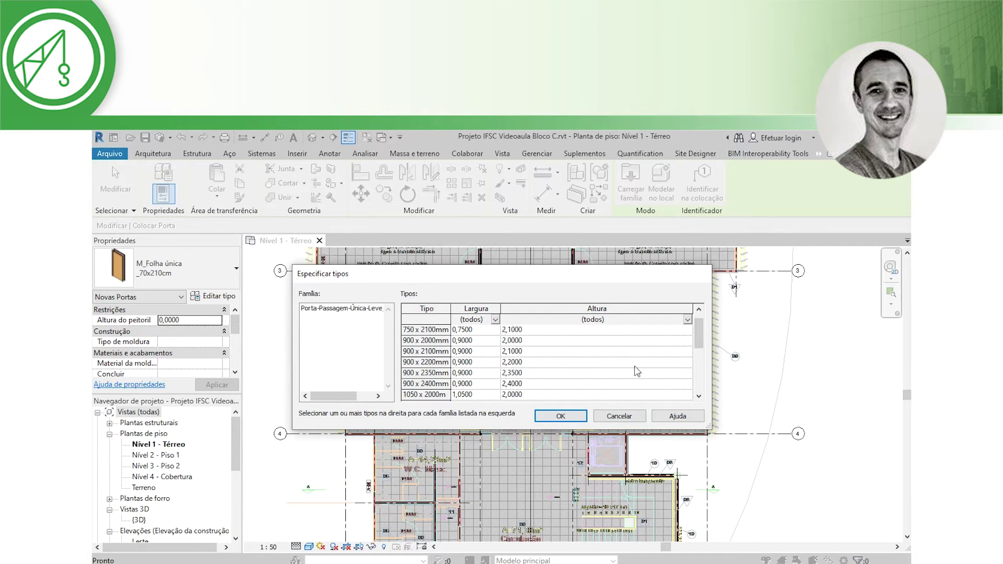
left_click_drag(698, 340, 702, 359)
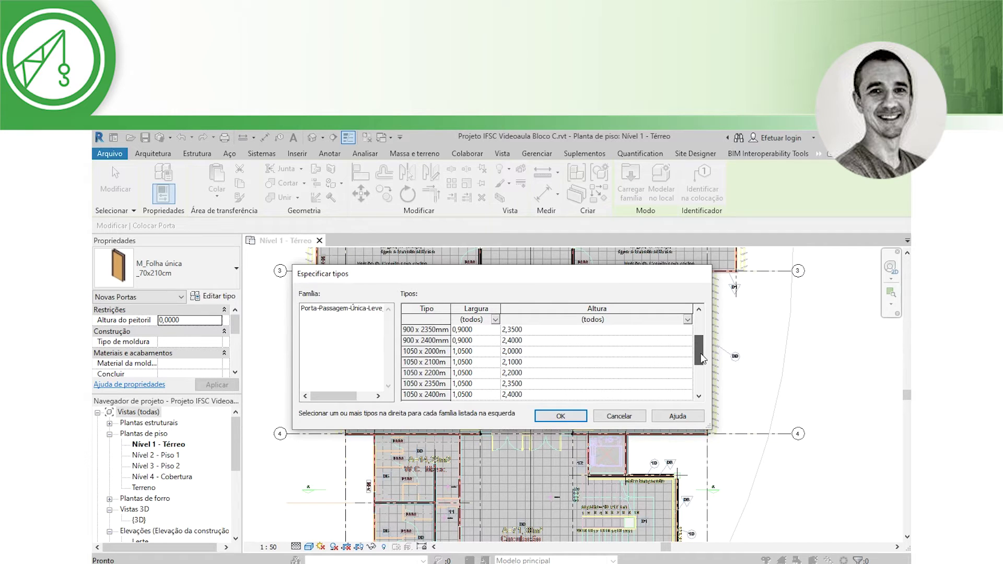
left_click_drag(701, 359, 703, 352)
left_click_drag(704, 349, 704, 340)
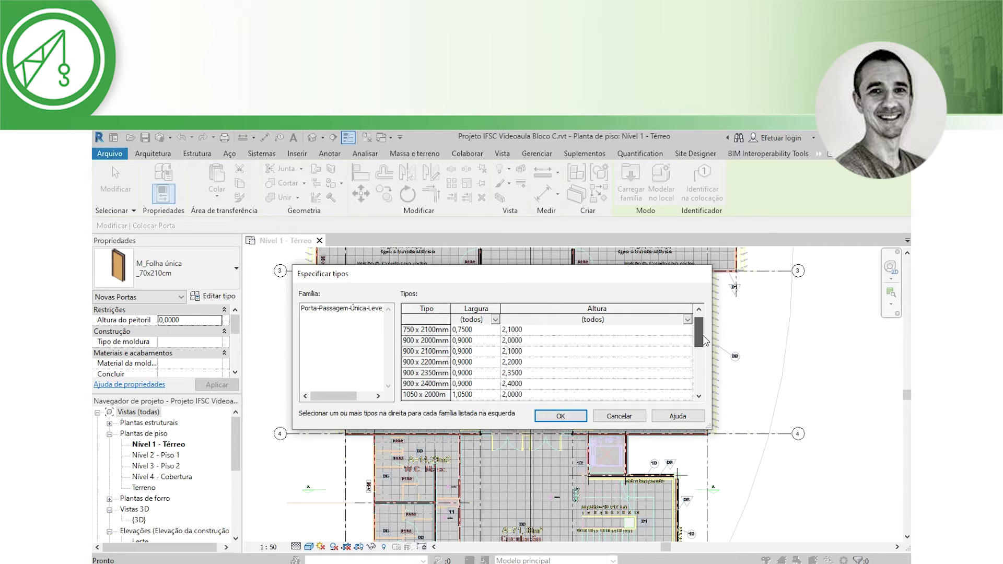
left_click_drag(705, 340, 705, 346)
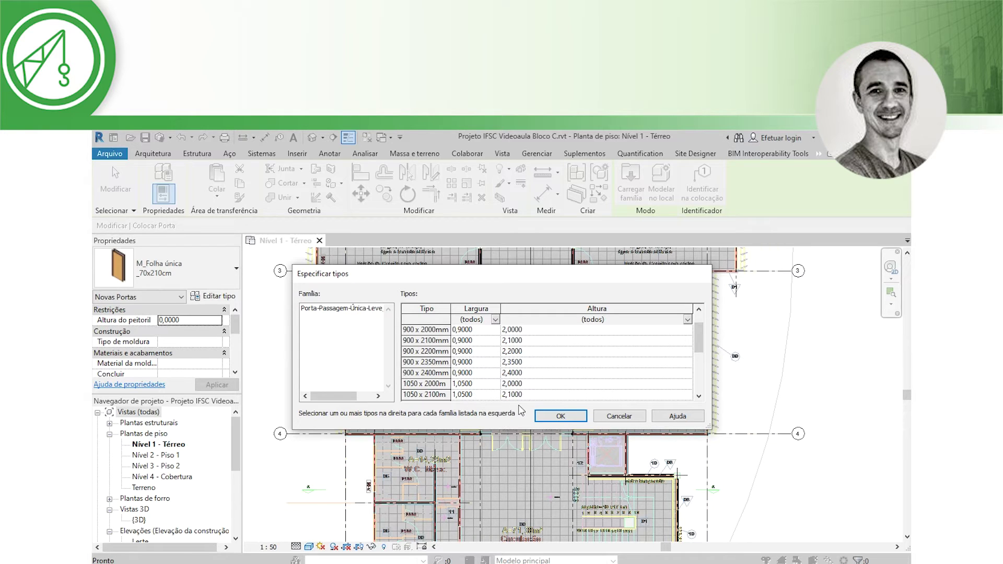
left_click(480, 395)
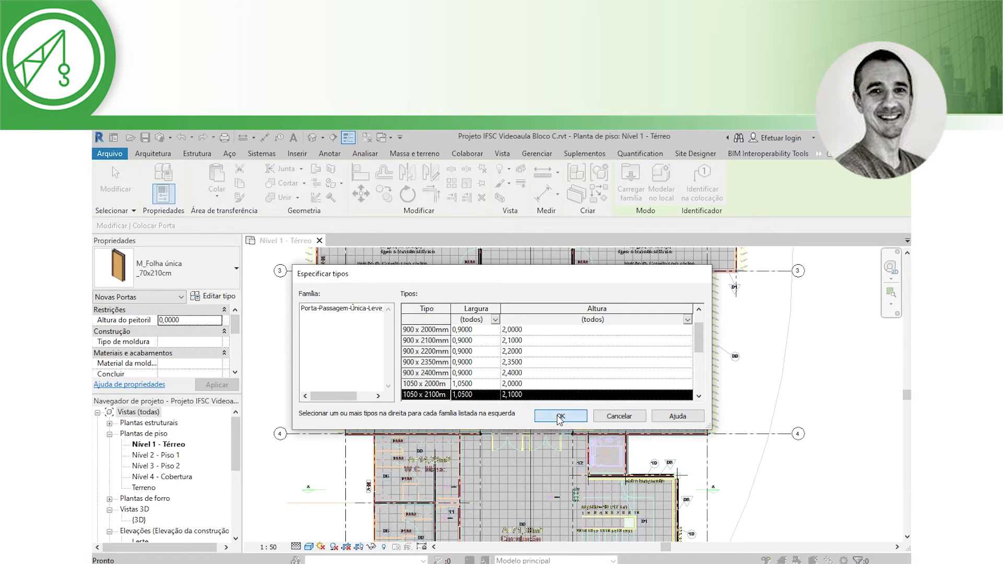
left_click(559, 419)
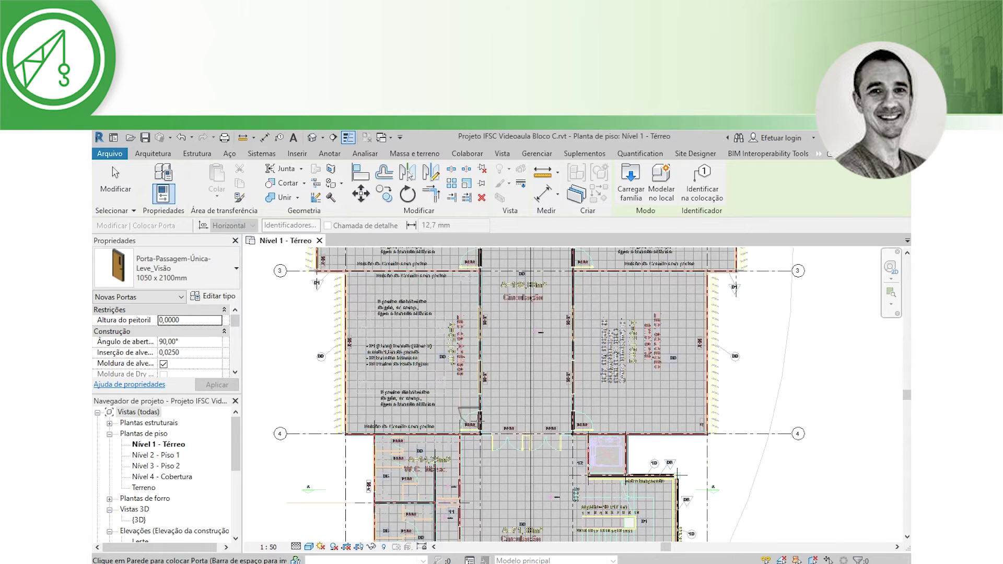
Step: Zoom to the wall beside P6-B2, flip the door's swing, and edit its type
scroll(479, 419, "up", 5)
scroll(479, 428, "up", 2)
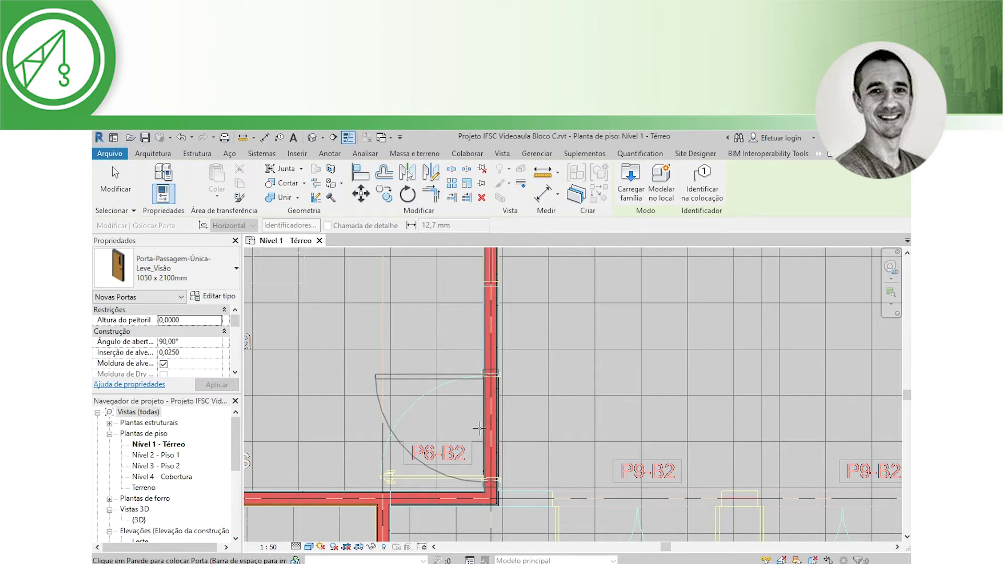
key("space")
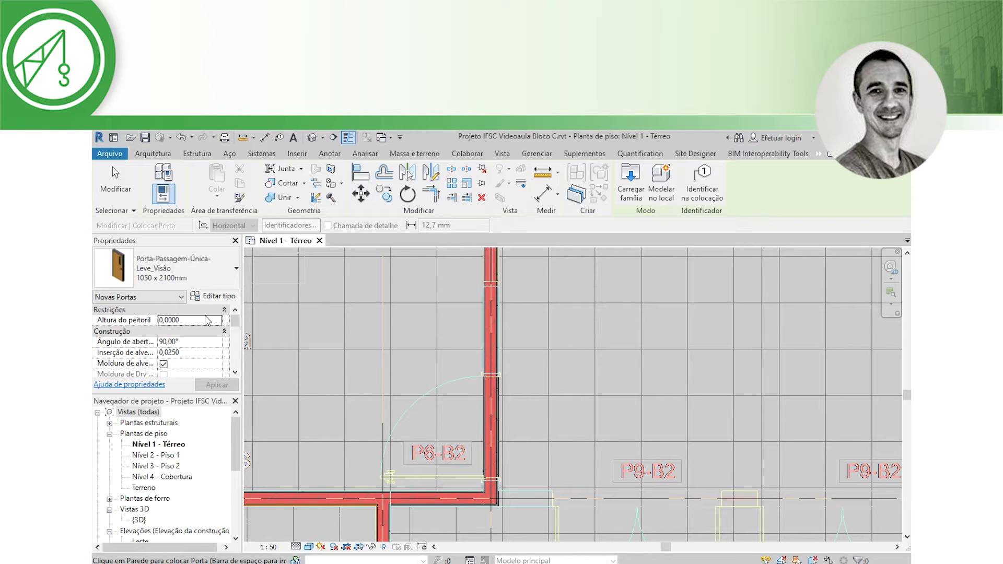
left_click(229, 300)
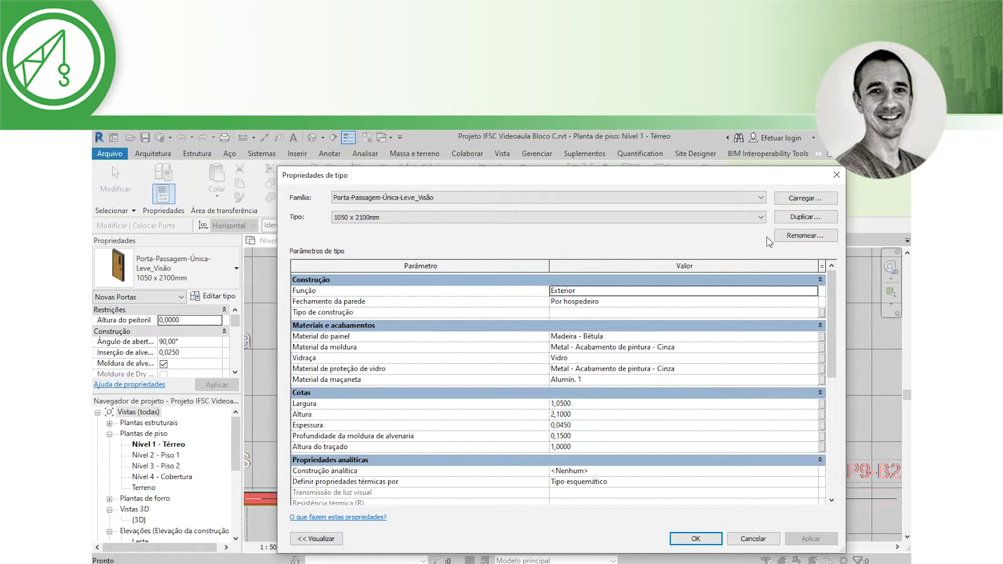
Step: Rename the door type to 1000 x 2100mm with Largura 1,0000 and Espessura 0,0350
left_click(793, 237)
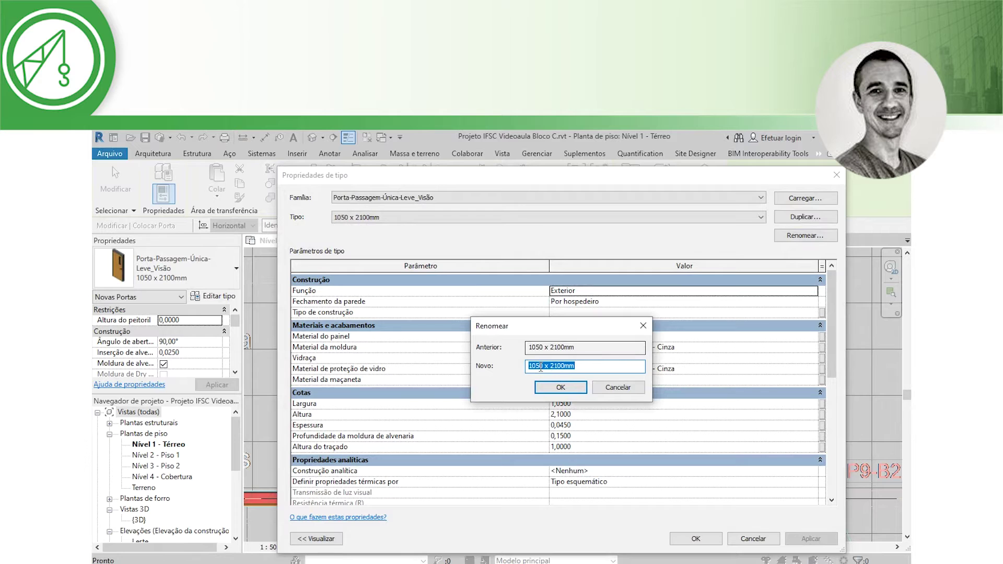
left_click(541, 367)
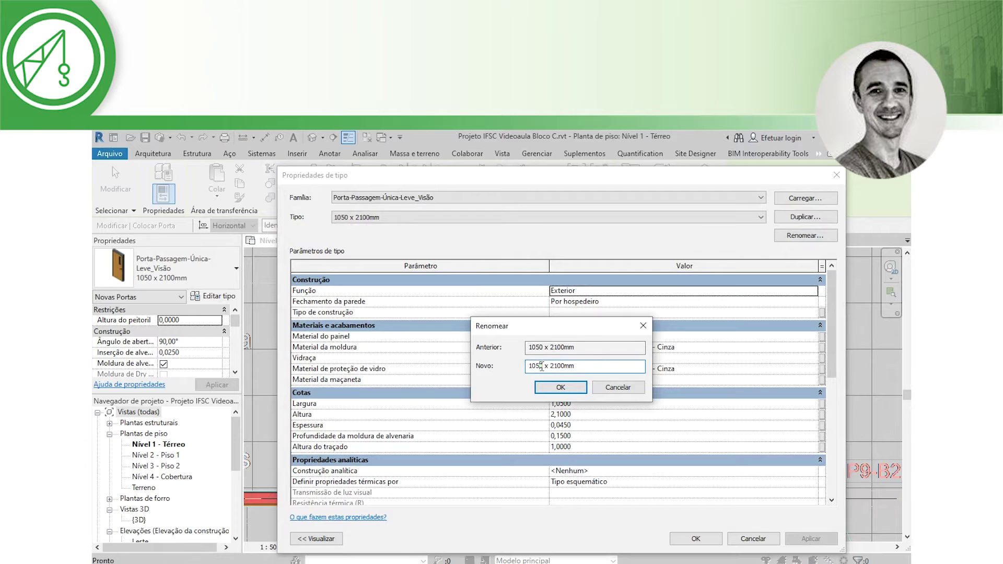
type("0")
left_click(559, 387)
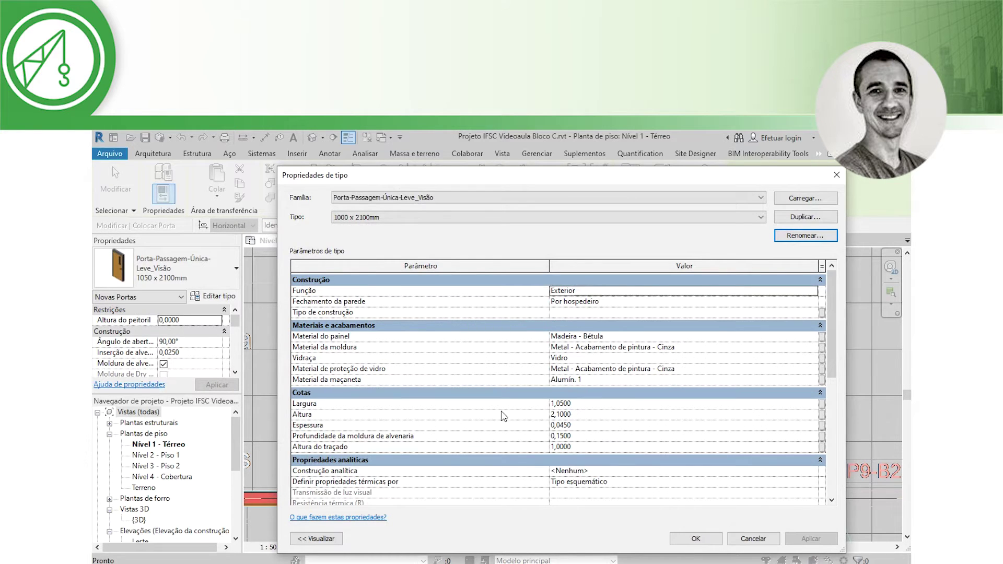
left_click(568, 404)
left_click_drag(560, 403, 583, 405)
key("BackSpace")
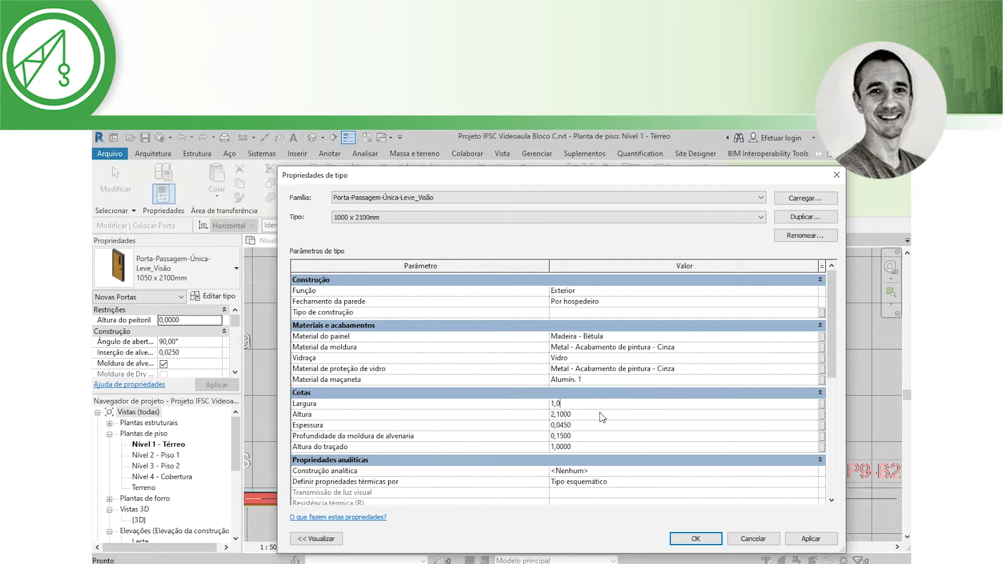
key("Tab")
left_click(597, 429)
left_click(581, 428)
type("0,0350")
left_click(596, 436)
left_click(713, 543)
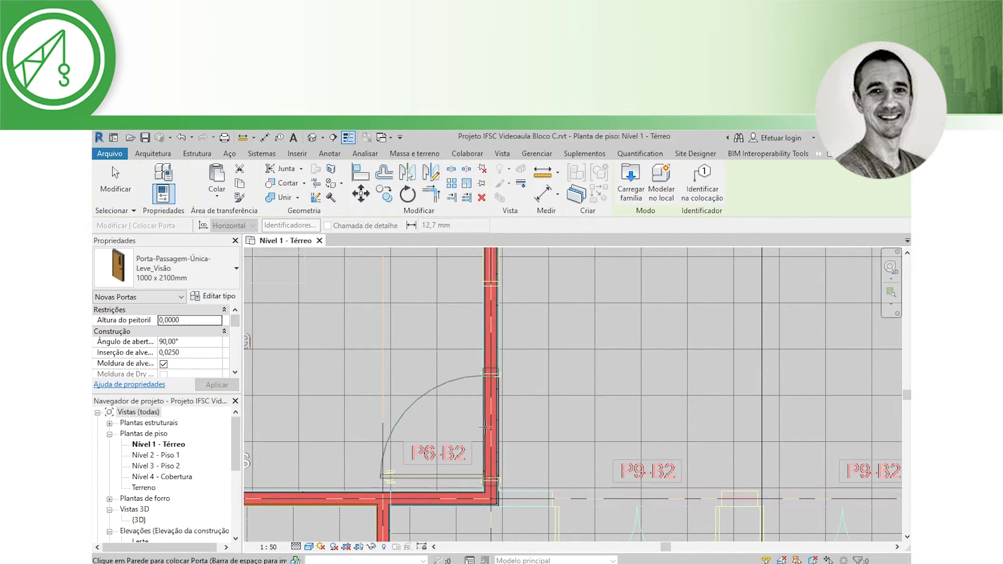
Step: Place the 1000 x 2100mm door in the vertical wall beside P6-B2 and select it
left_click(493, 442)
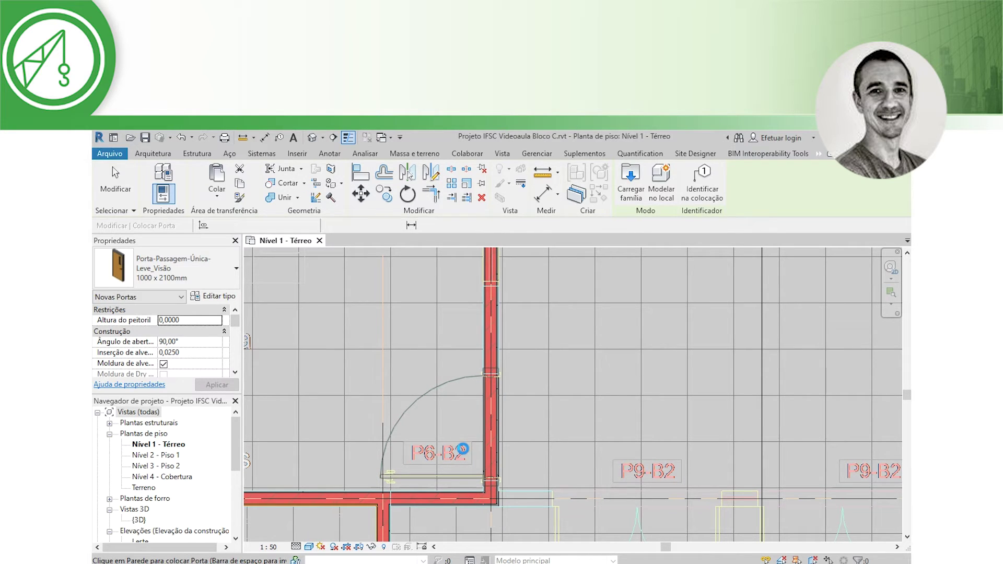
key("Escape")
key("Escape")
scroll(488, 377, "up", 2)
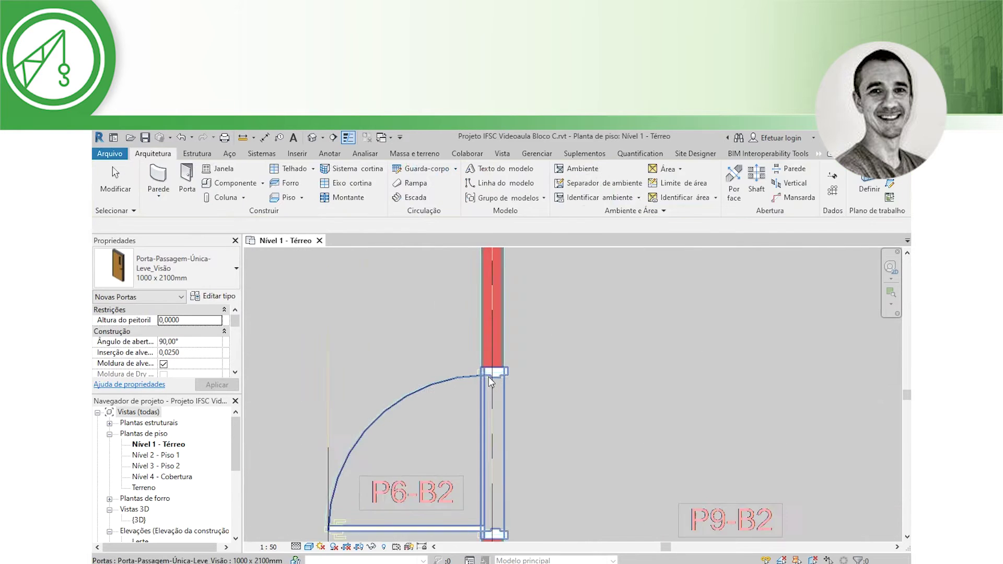
scroll(487, 377, "up", 2)
scroll(486, 375, "up", 2)
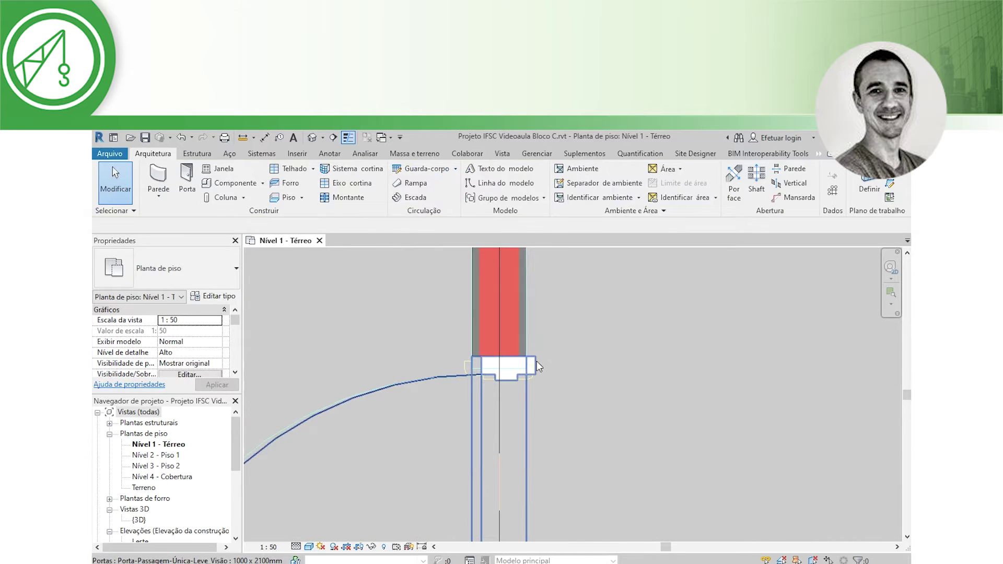
left_click(508, 377)
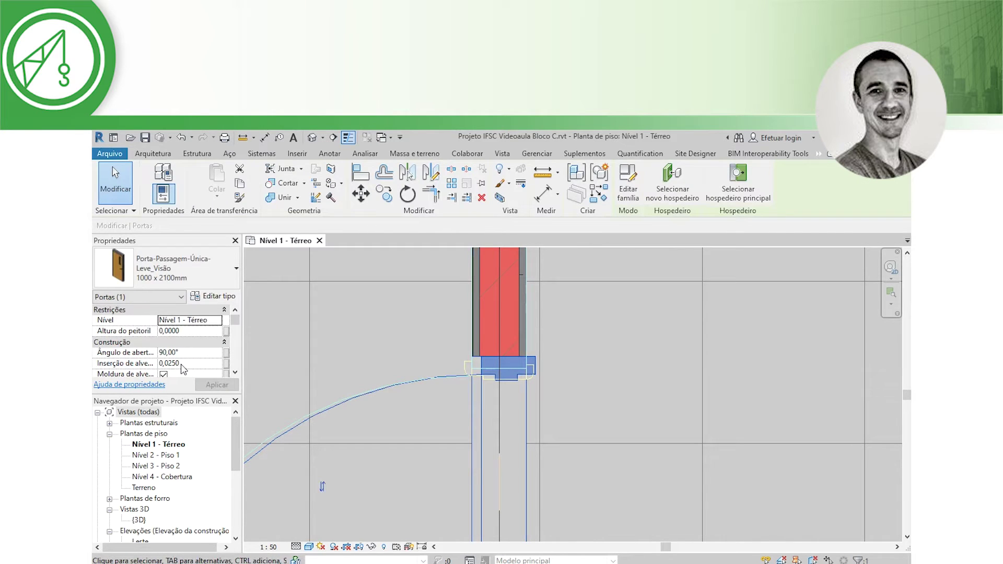
Step: Set the door's Inserção de alvenaria to 0 and reselect it to verify
left_click(185, 364)
type("0")
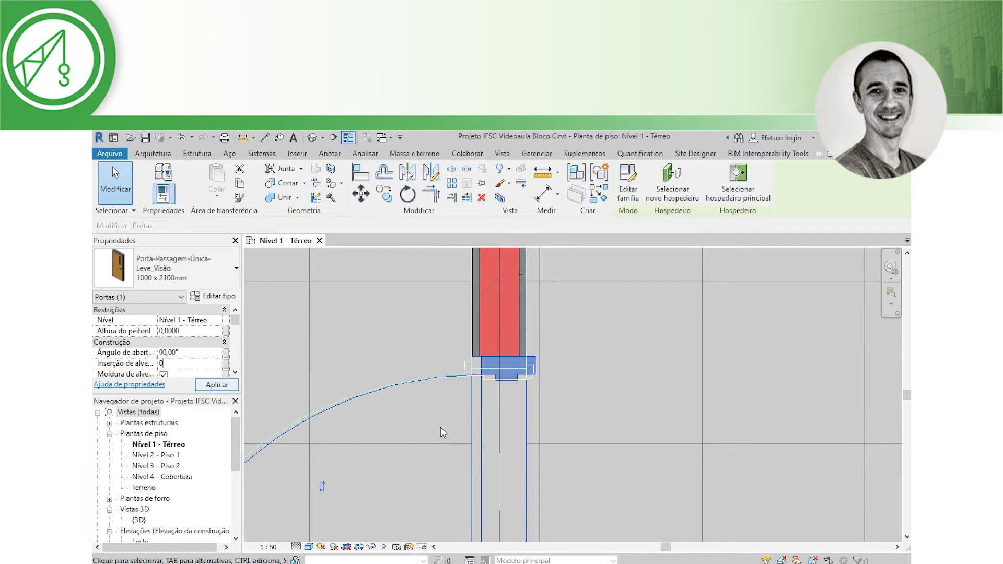
scroll(500, 374, "down", 1)
scroll(501, 374, "down", 2)
scroll(485, 521, "down", 1)
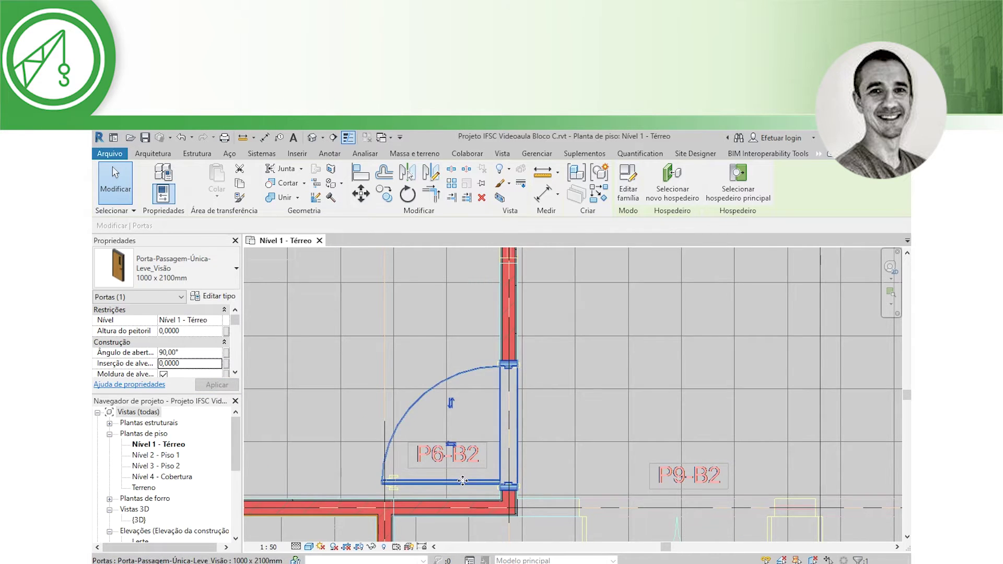
scroll(462, 481, "down", 2)
scroll(464, 473, "down", 1)
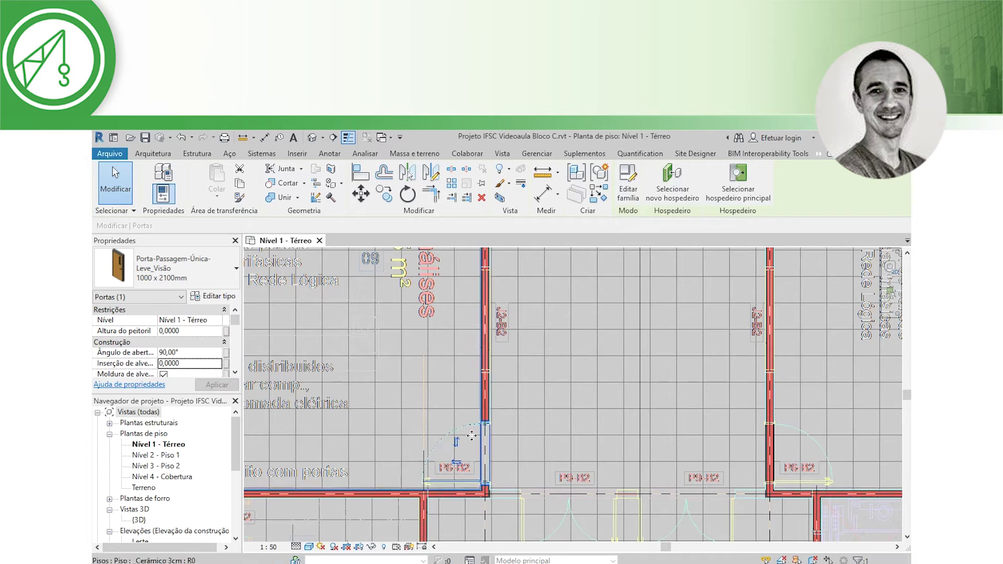
key("Escape")
left_click(465, 481)
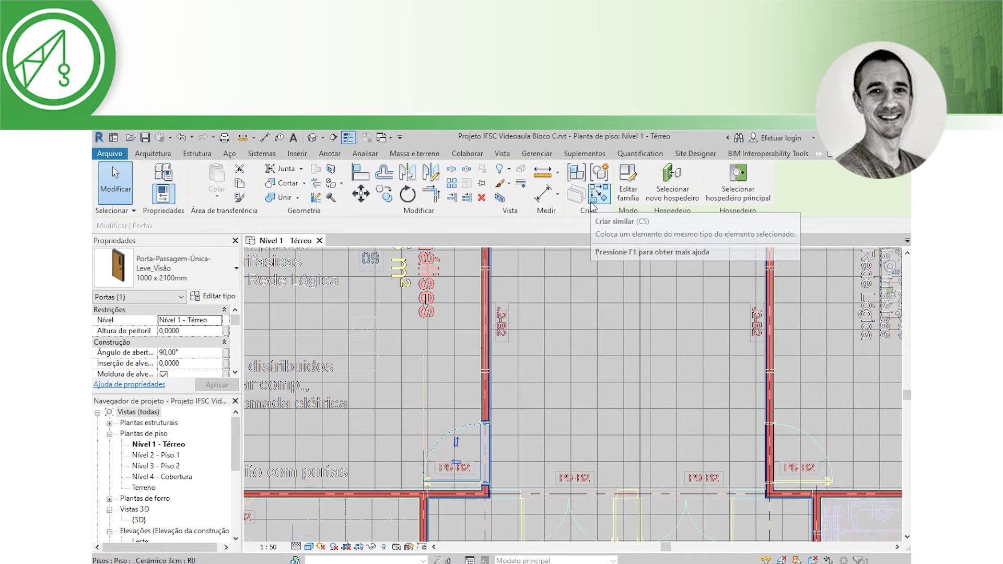
Step: Create a similar 1000 x 2100mm door, adjust its swing, and place it at the wall corner
key("c")
key("s")
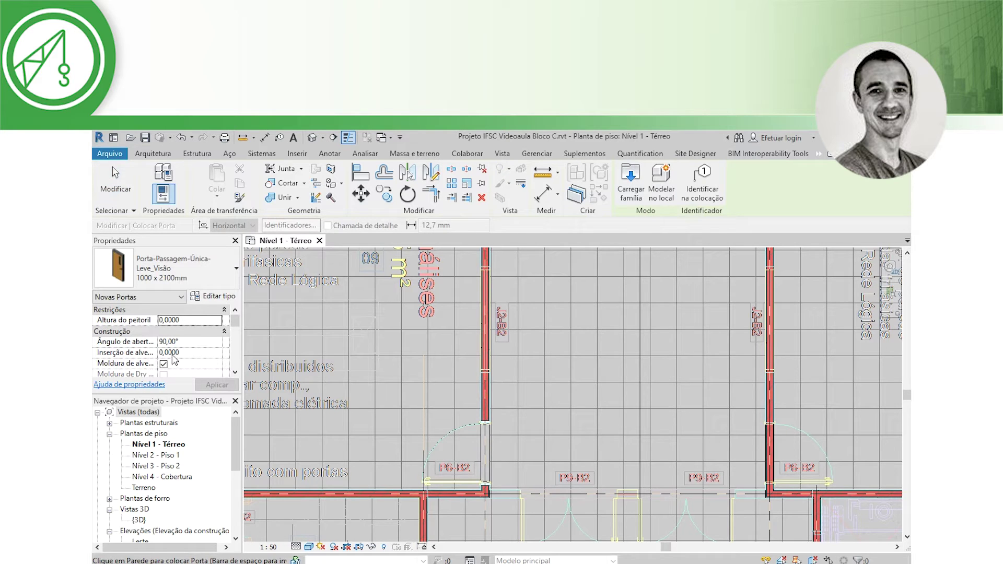
middle_click_drag(589, 402, 419, 372)
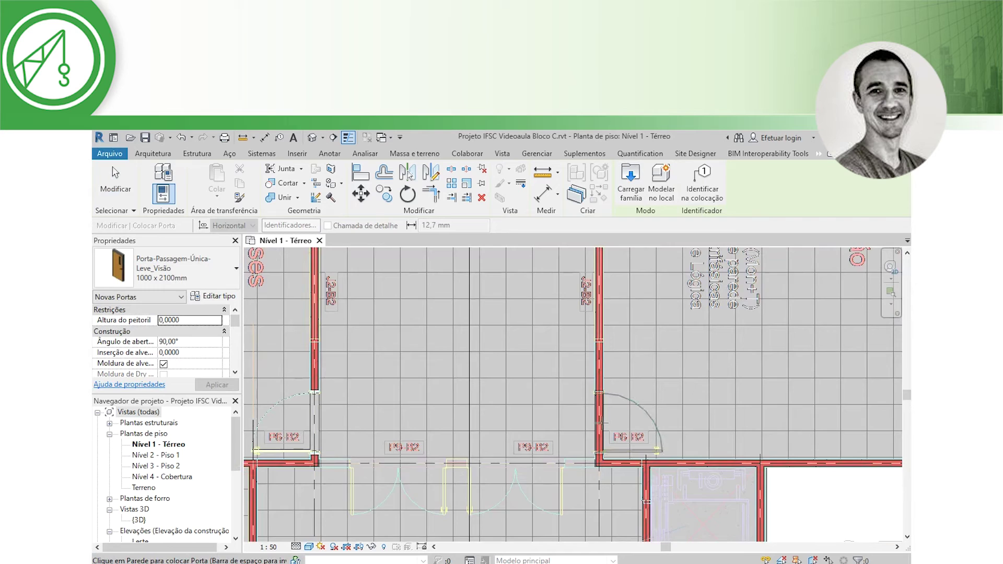
scroll(601, 423, "up", 2)
scroll(602, 425, "up", 2)
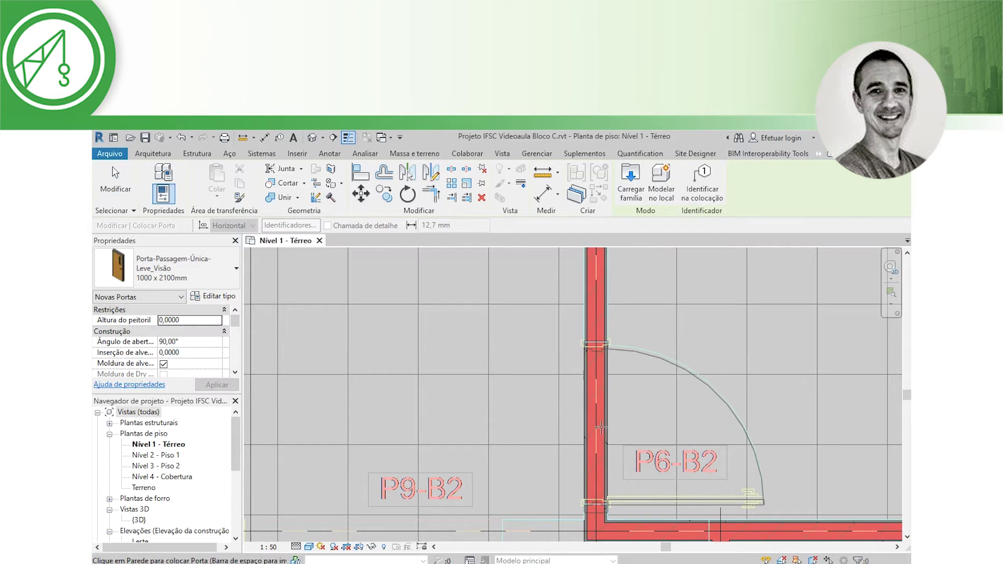
key("space")
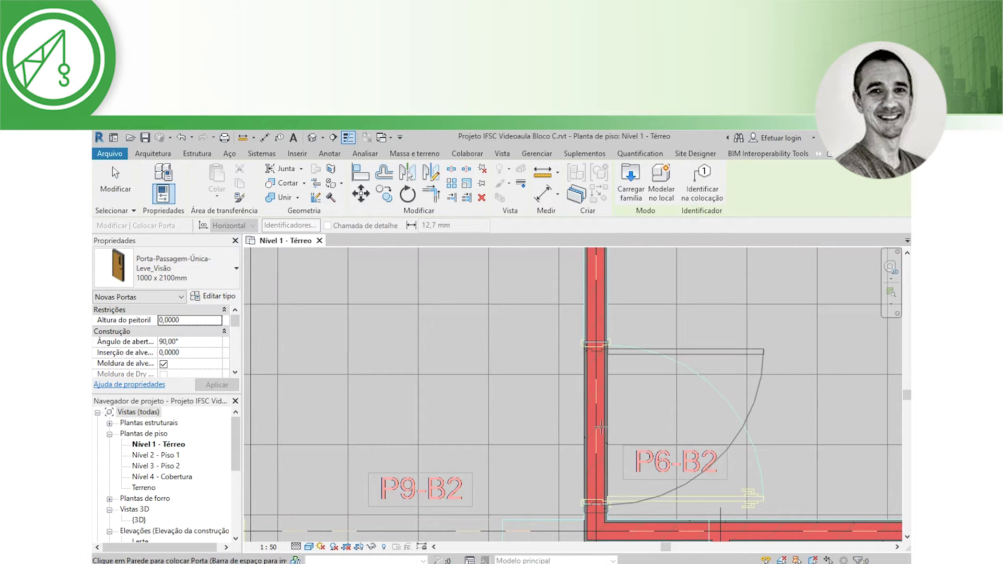
key("space")
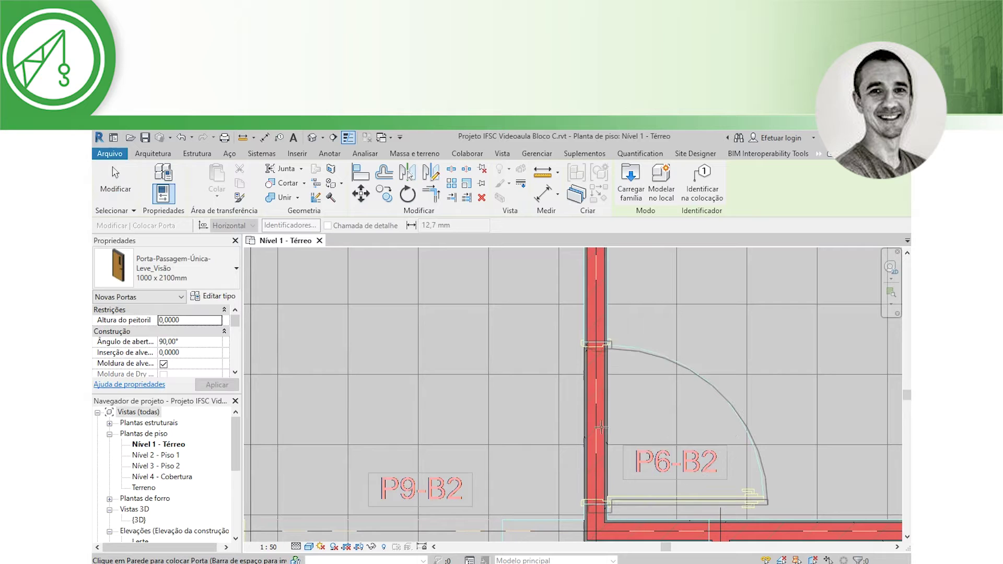
key("space")
key("space")
key("space")
key("space")
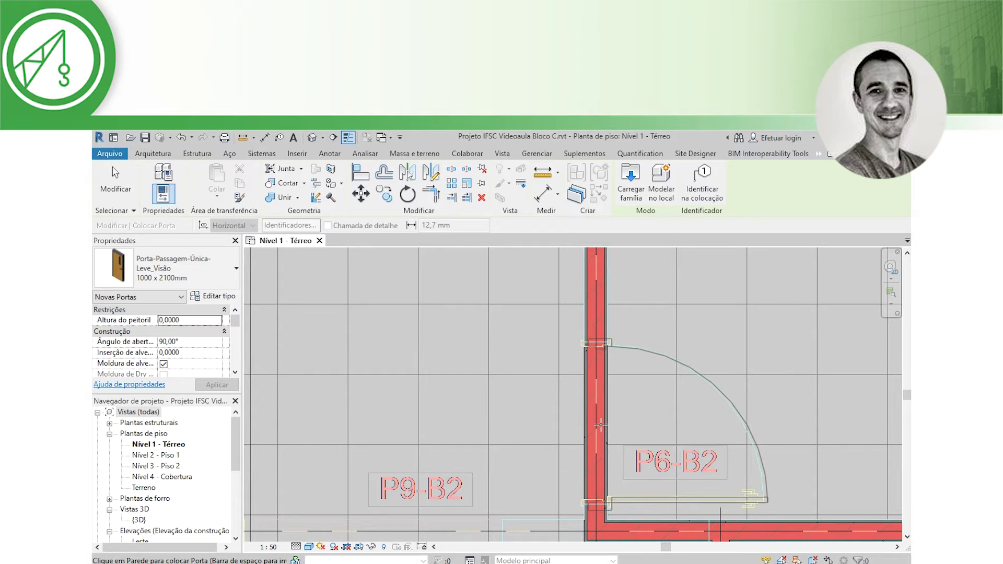
scroll(600, 425, "down", 4)
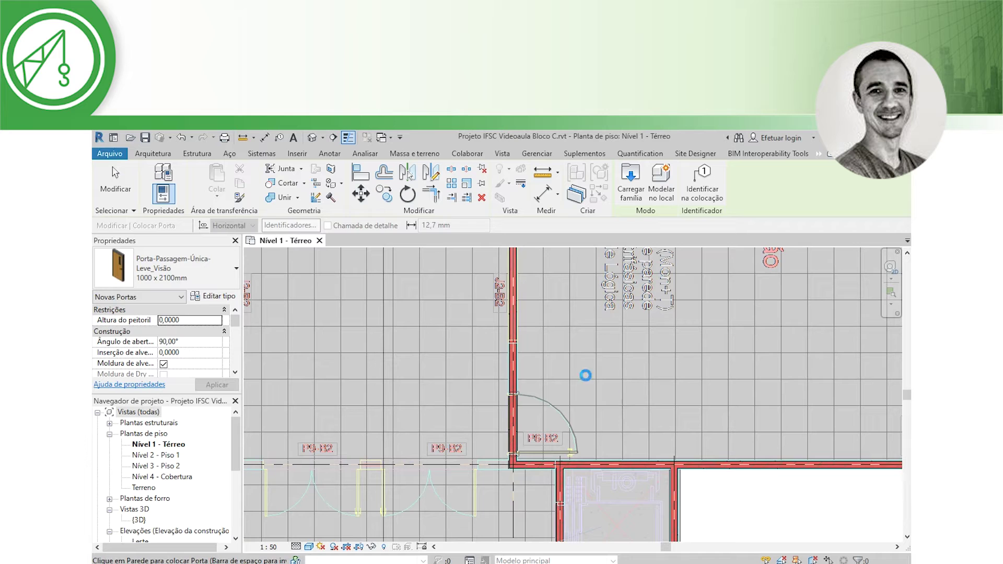
left_click(573, 350)
Step: Place two more flipped doors, including one in the left corridor wall
middle_click_drag(571, 379, 564, 315)
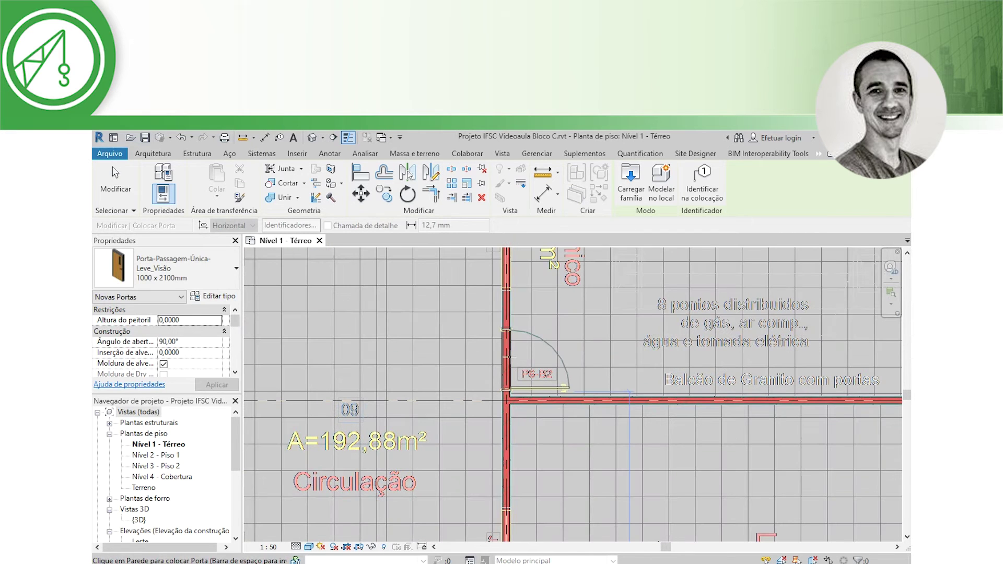
mouse_move(564, 426)
middle_mouse_down()
mouse_move(534, 441)
mouse_move(528, 485)
middle_mouse_up()
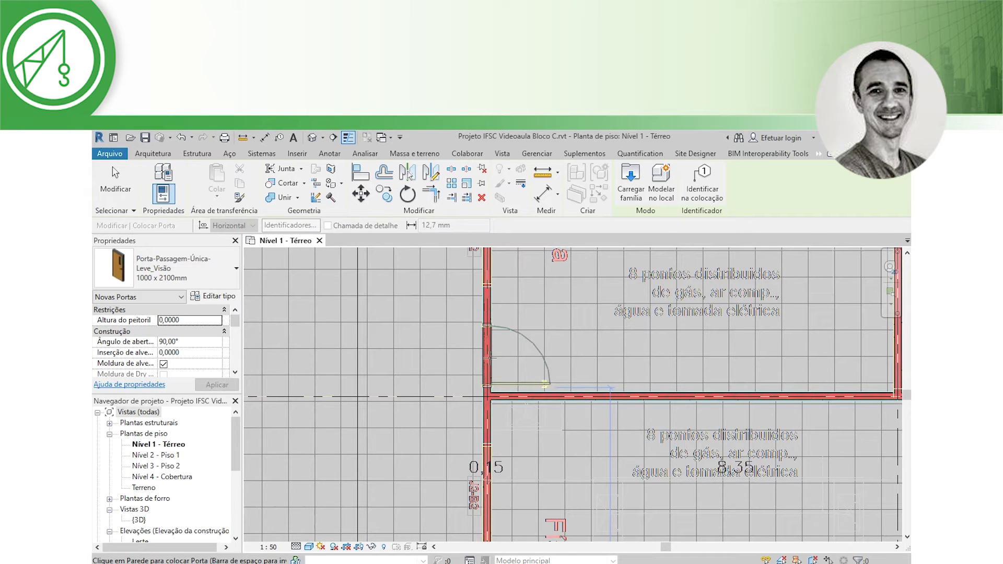
left_click(490, 357)
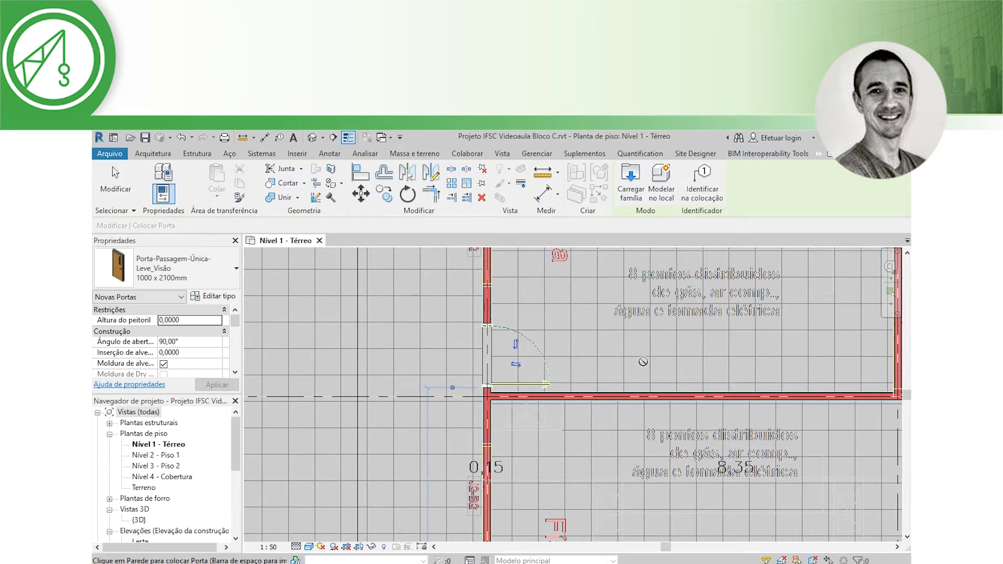
scroll(401, 356, "down", 2)
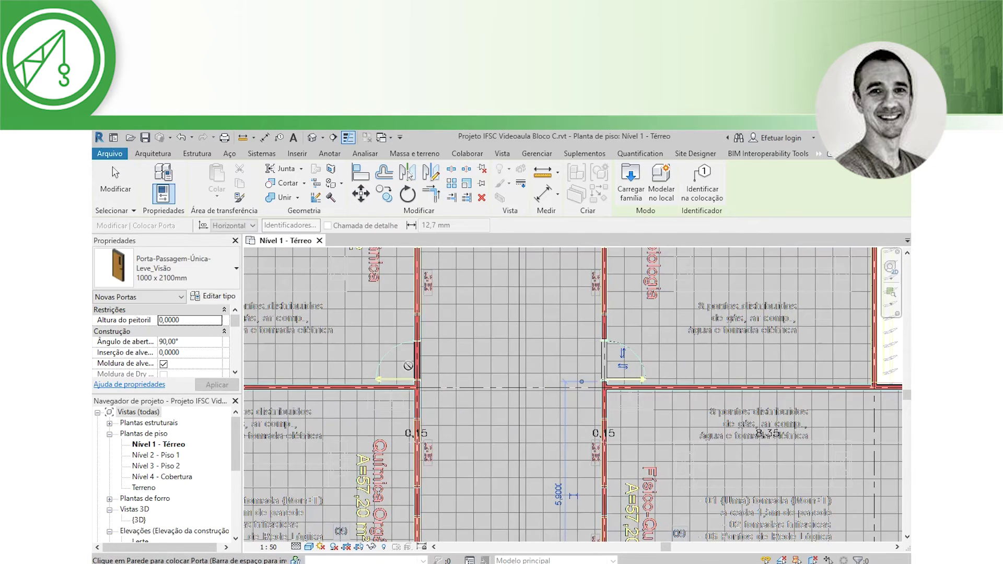
scroll(413, 358, "up", 2)
key("space")
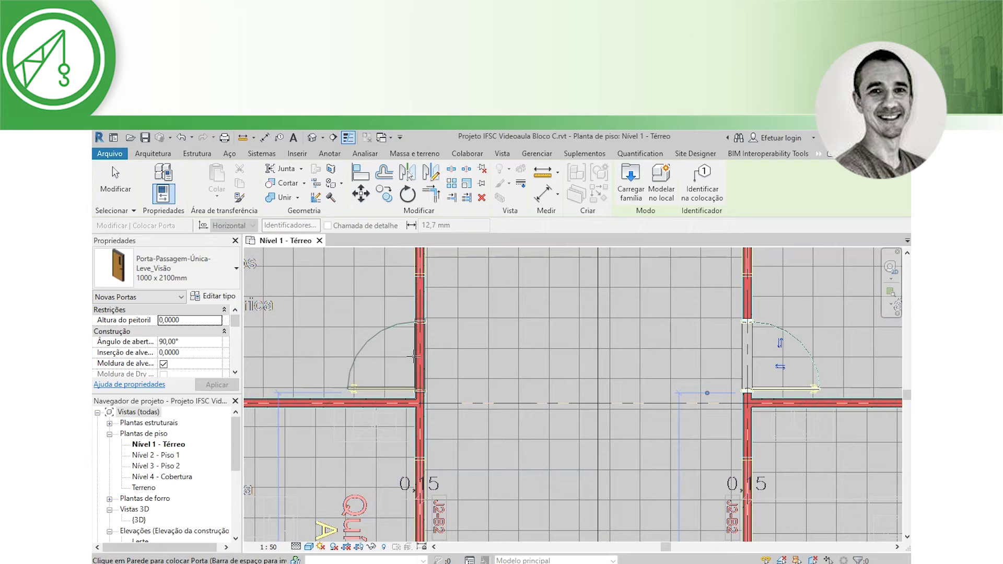
left_click(413, 356)
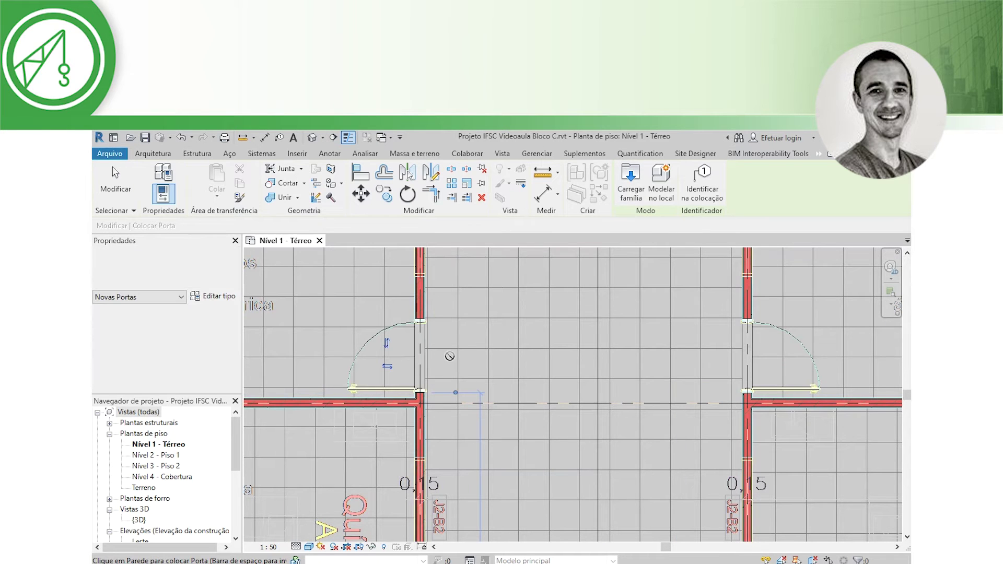
Step: Place door P6-B2 in the next wall and end door placement
scroll(443, 414, "down", 2)
middle_click_drag(491, 433, 512, 313)
scroll(471, 397, "up", 5)
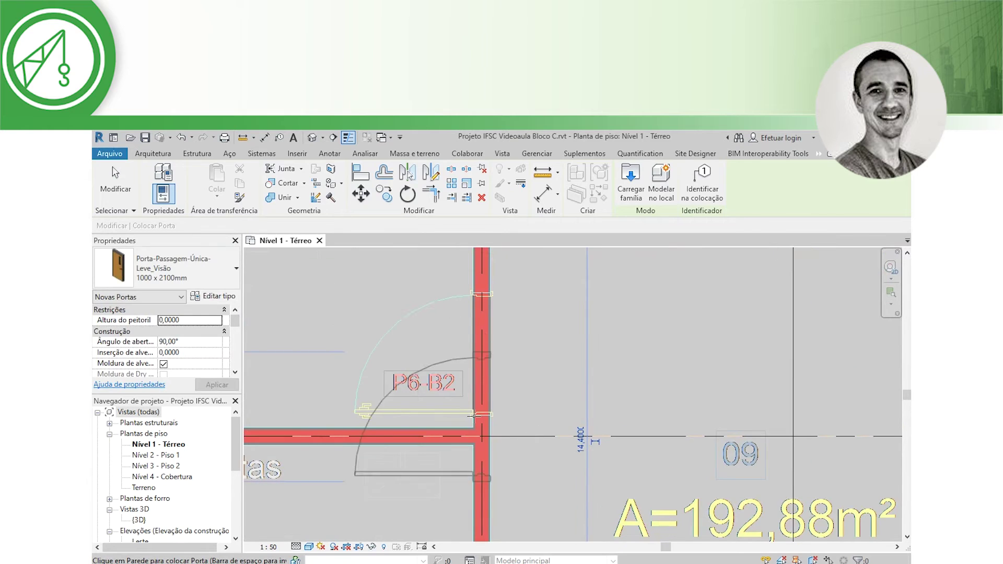
left_click(475, 354)
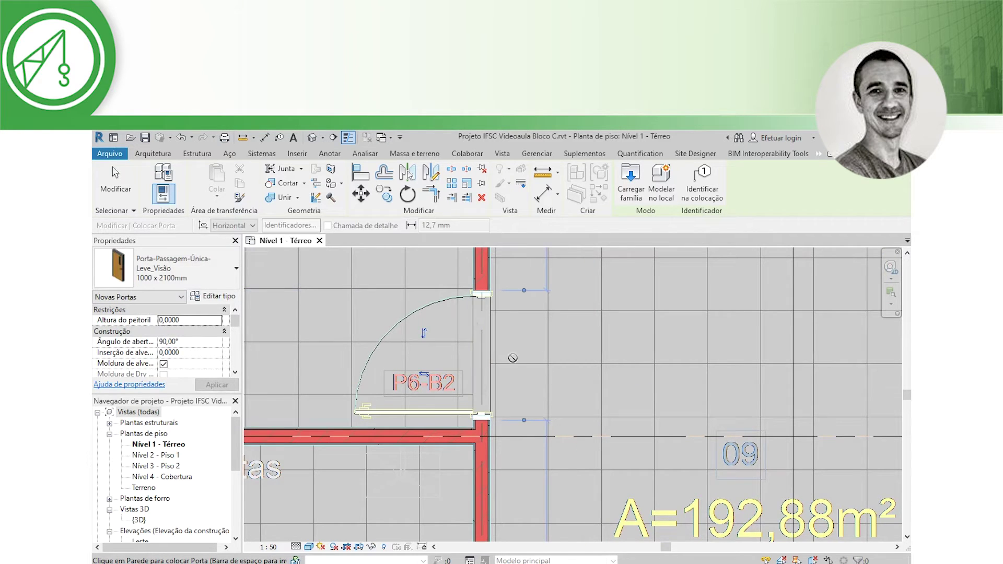
key("Escape")
key("Escape")
middle_click_drag(438, 430, 549, 430)
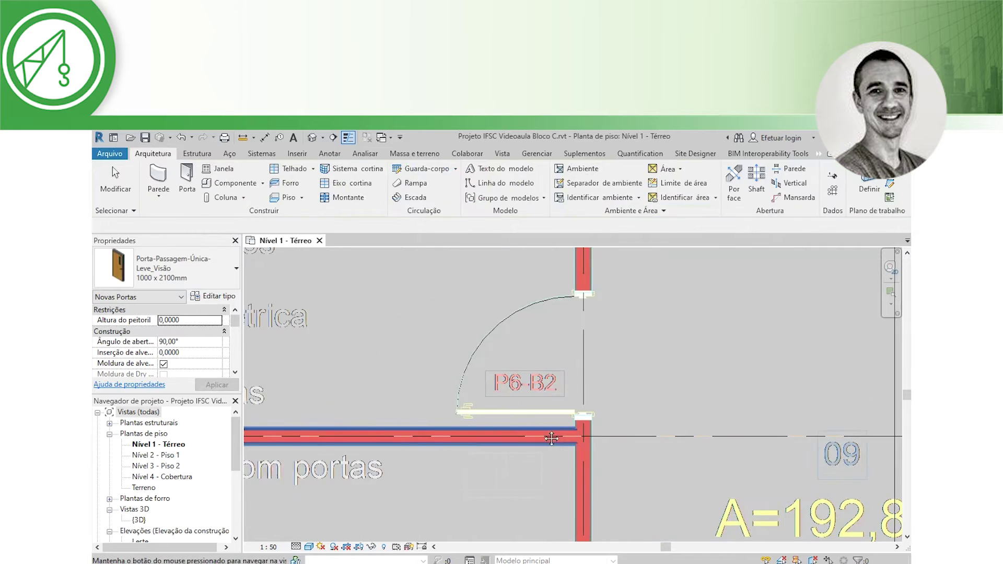
Step: Select a new door and pan around the corridor to check all door placements
left_click(502, 411)
scroll(434, 422, "down", 2)
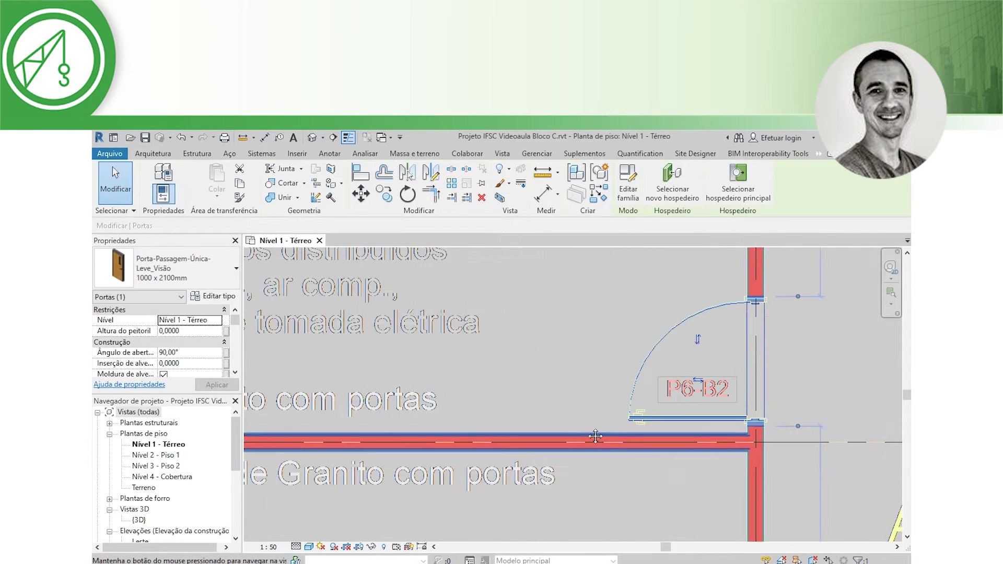
middle_click_drag(434, 422, 548, 419)
scroll(548, 416, "down", 2)
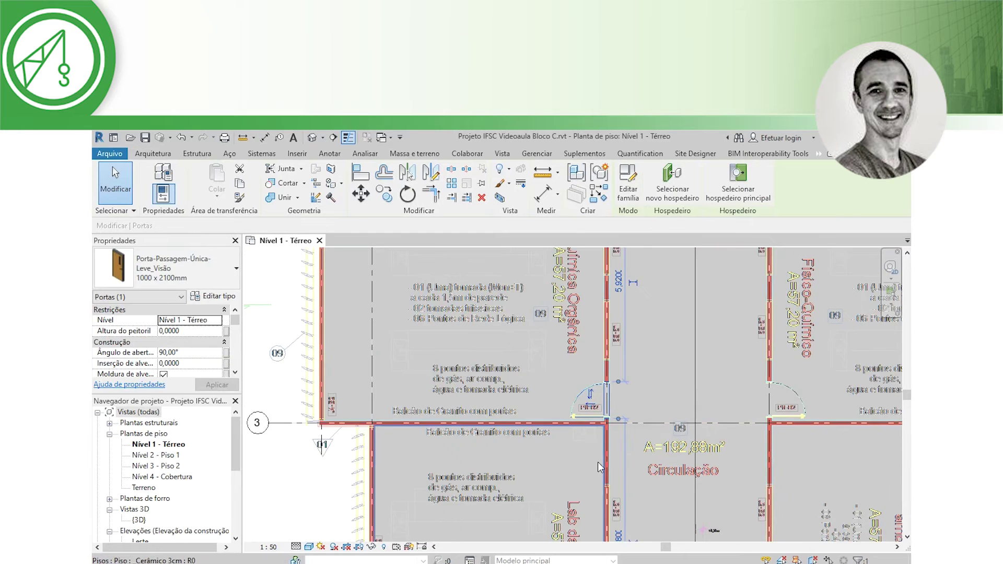
middle_click_drag(597, 461, 526, 404)
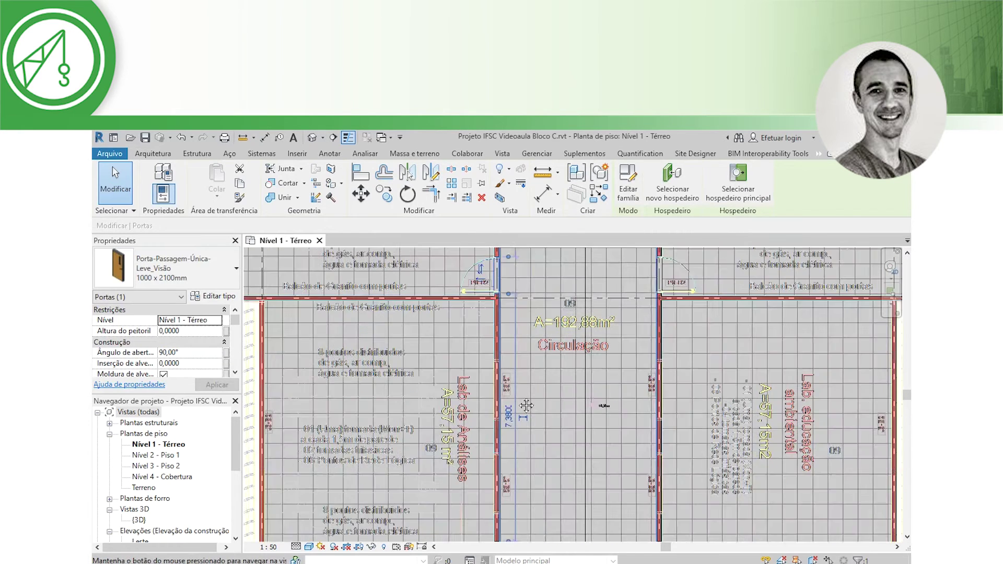
scroll(560, 478, "up", 2)
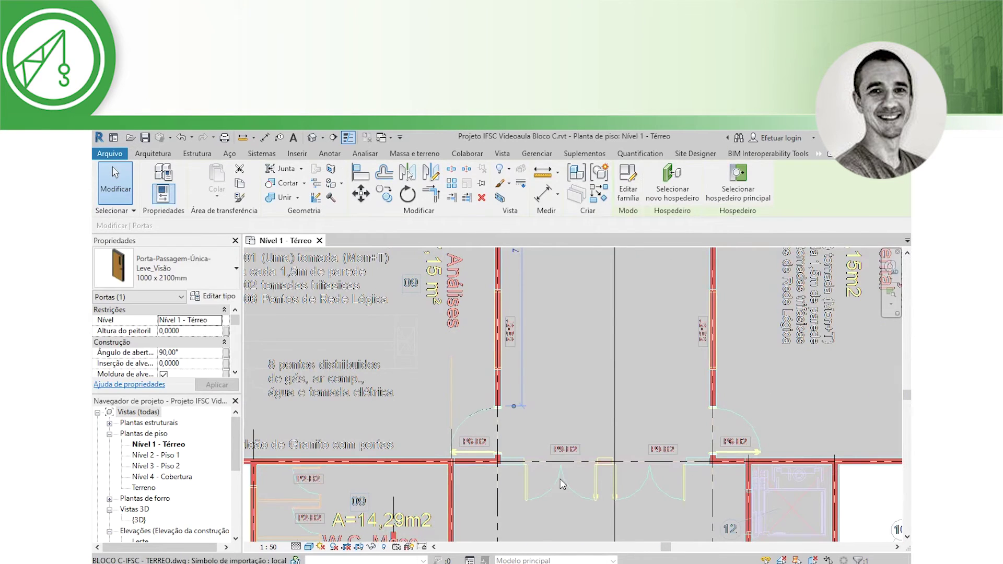
key("Escape")
middle_click_drag(533, 443, 510, 336)
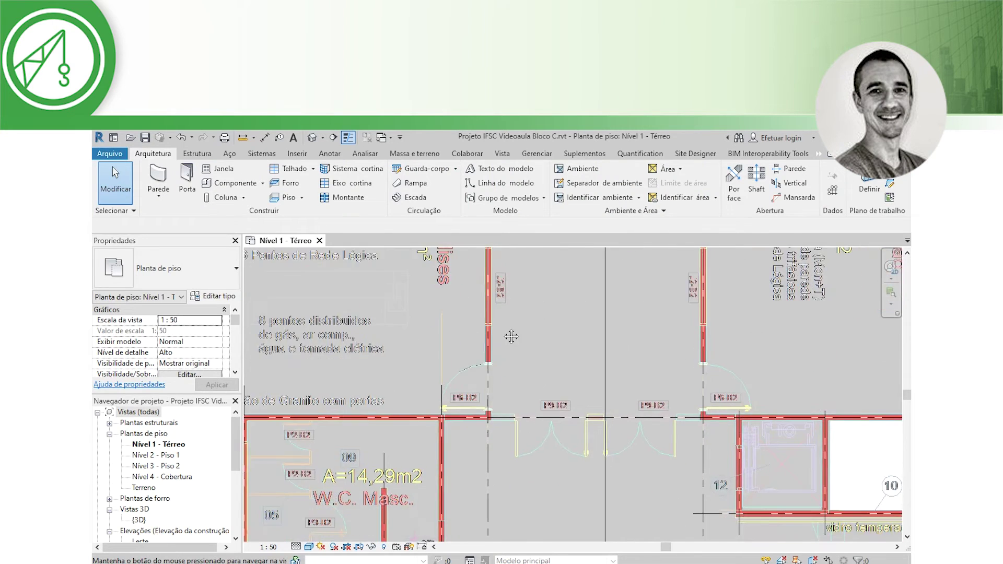
scroll(527, 361, "down", 1)
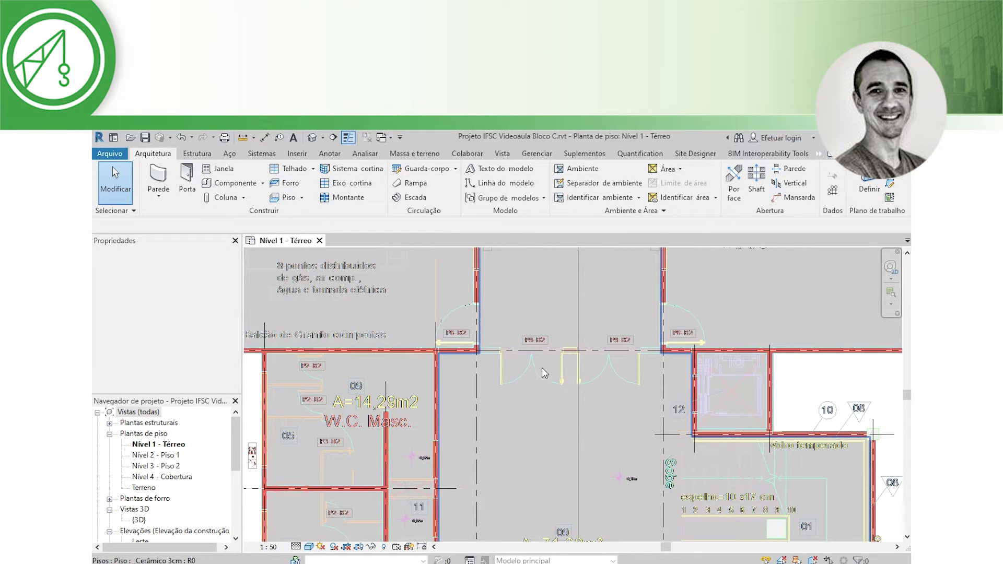
scroll(517, 344, "down", 2)
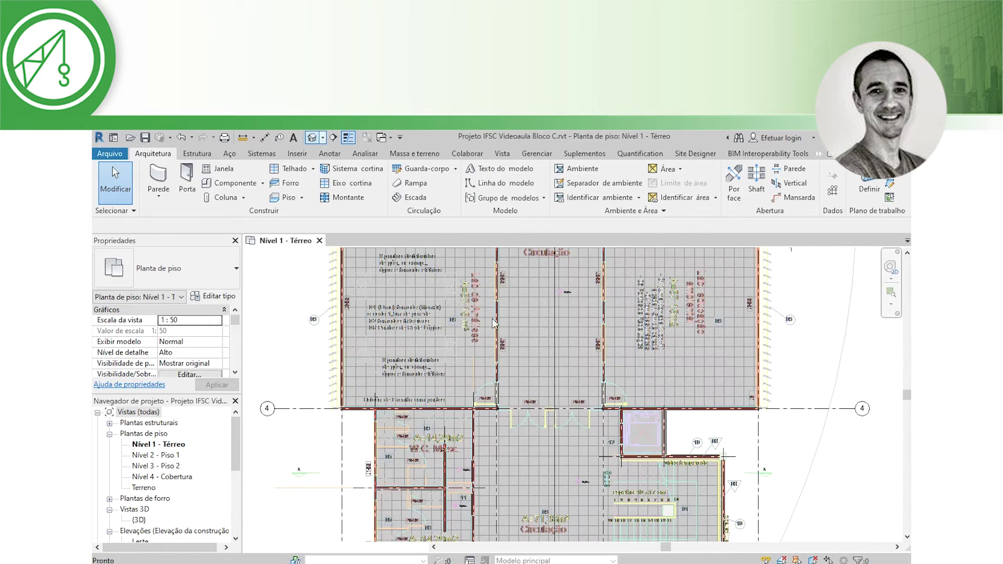
Step: Open the 3D view (3D) and orbit low around the new door
key("3")
key("d")
scroll(577, 386, "up", 3)
scroll(577, 386, "up", 3)
scroll(681, 437, "up", 3)
mouse_move(681, 437)
middle_mouse_down("shift")
mouse_move(732, 429)
mouse_move(635, 391)
mouse_move(511, 460)
middle_mouse_up("shift")
scroll(620, 371, "up", 5)
scroll(590, 421, "down", 3)
scroll(510, 459, "up", 3)
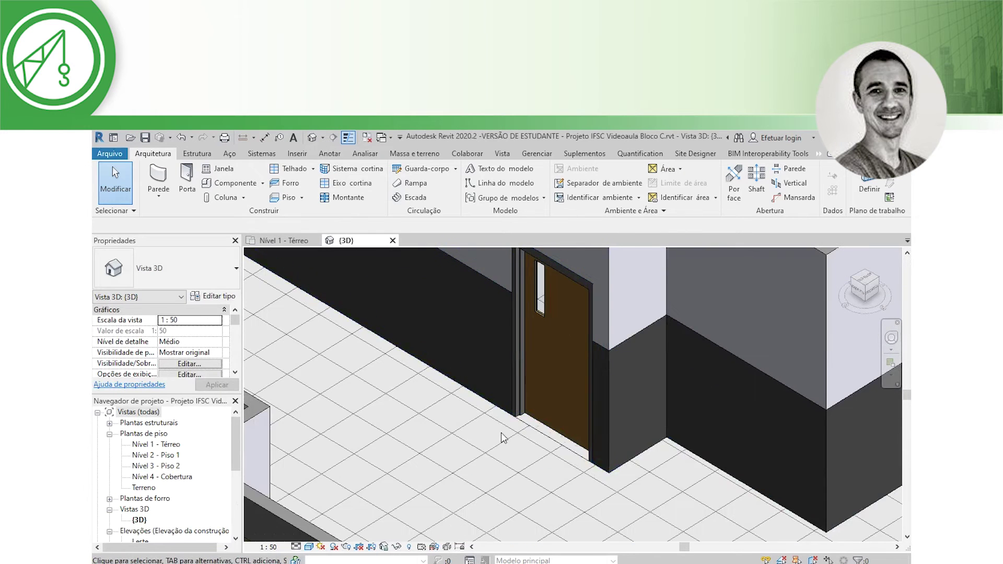
mouse_move(541, 404)
middle_mouse_down("shift")
mouse_move(551, 481)
mouse_move(665, 446)
mouse_move(738, 476)
mouse_move(629, 436)
mouse_move(598, 449)
mouse_move(398, 335)
mouse_move(588, 445)
mouse_move(477, 378)
mouse_move(559, 468)
mouse_move(577, 512)
mouse_move(473, 415)
mouse_move(758, 522)
mouse_move(633, 421)
mouse_move(573, 475)
middle_mouse_up("shift")
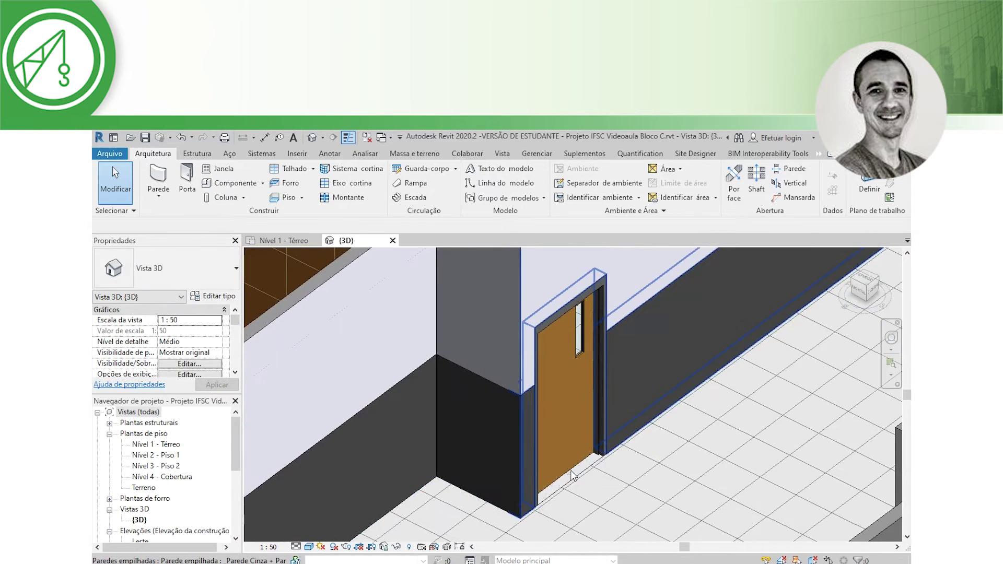
Step: Select the stacked wall beside the door, then return to the Nível 1 - Térreo plan
left_click(577, 475)
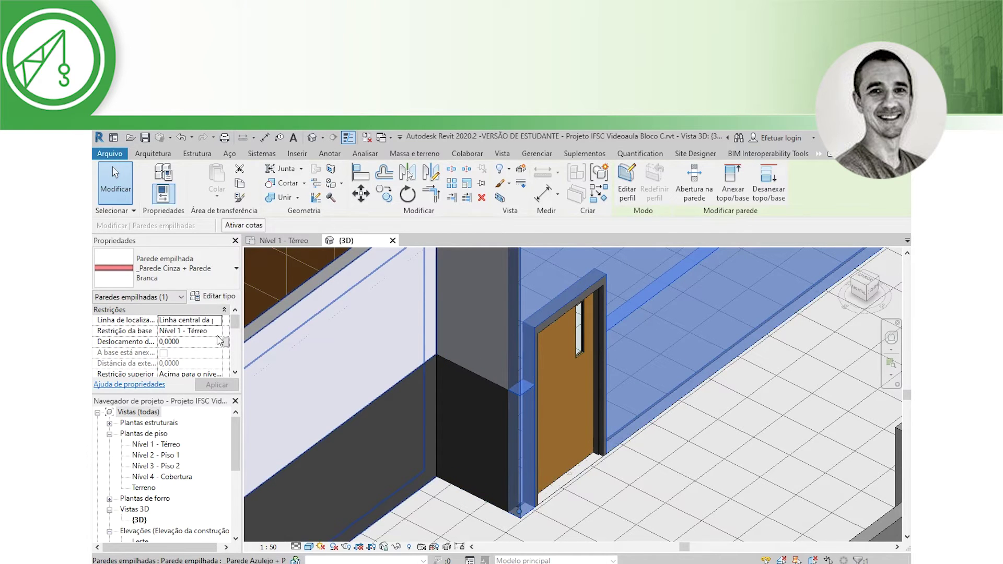
scroll(217, 348, "down", 2)
scroll(213, 357, "down", 3)
scroll(213, 357, "up", 5)
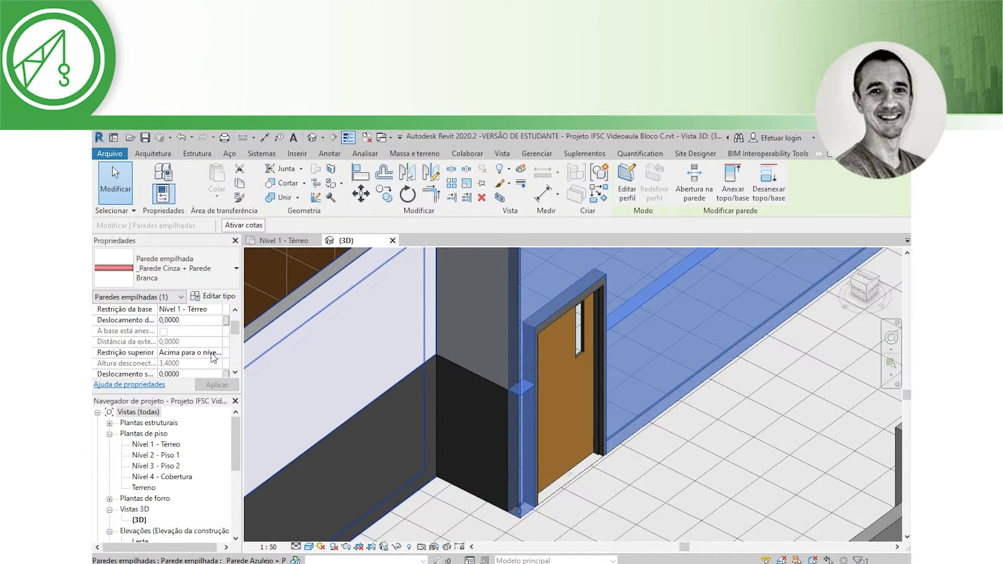
left_click(286, 241)
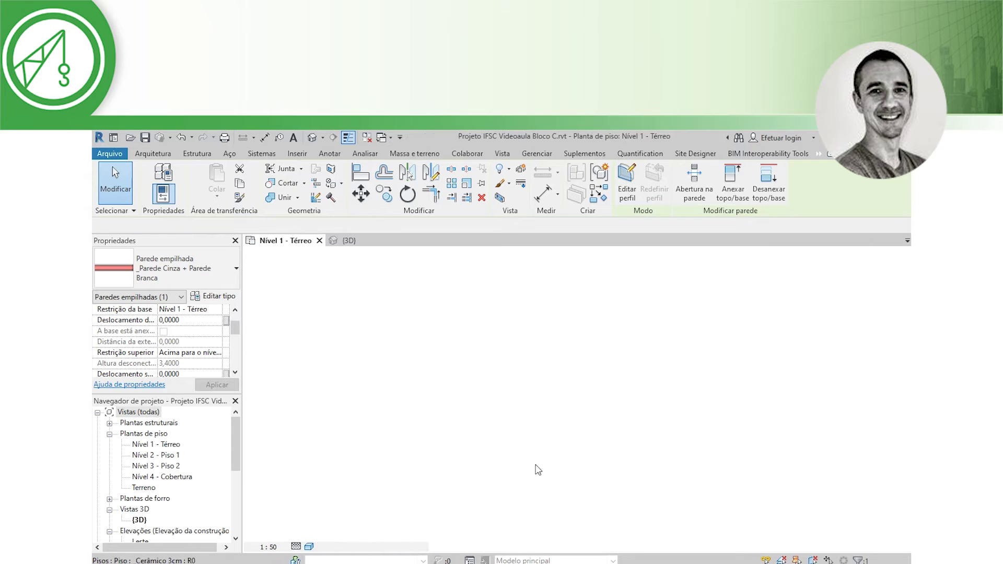
Step: Switch the plan's detail level to Médio, then to Baixo
scroll(491, 401, "up", 3)
scroll(491, 401, "up", 3)
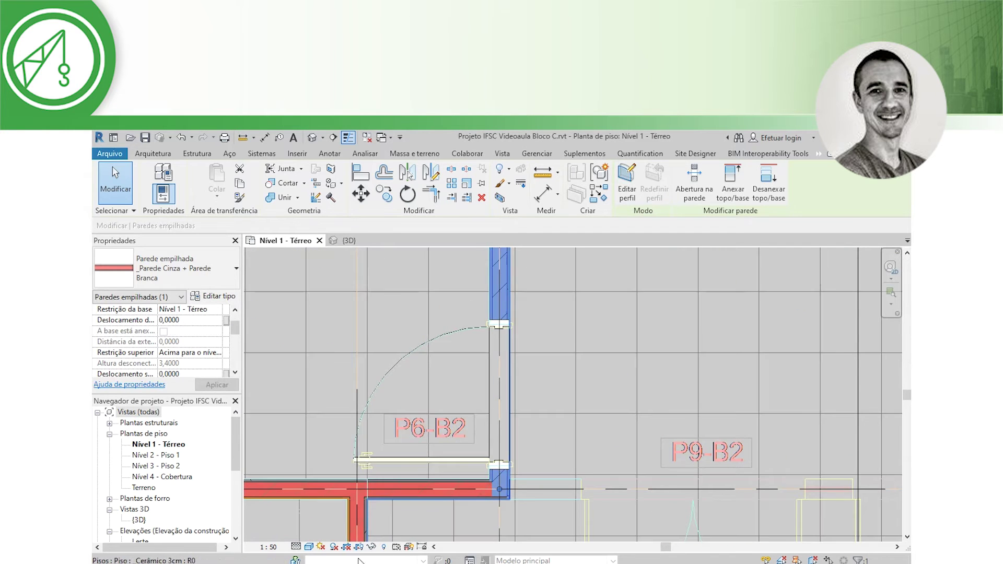
left_click(295, 546)
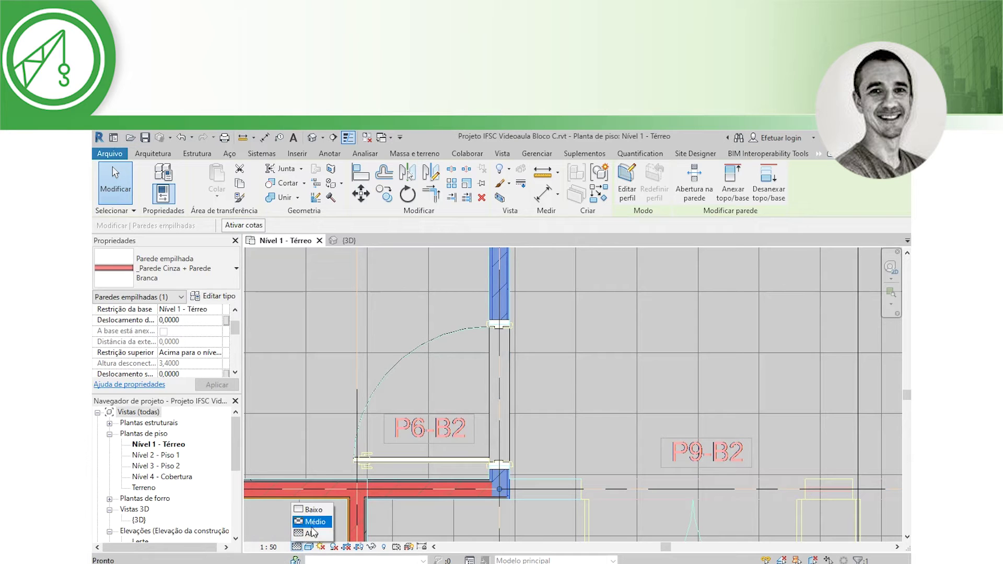
left_click(313, 525)
key("Escape")
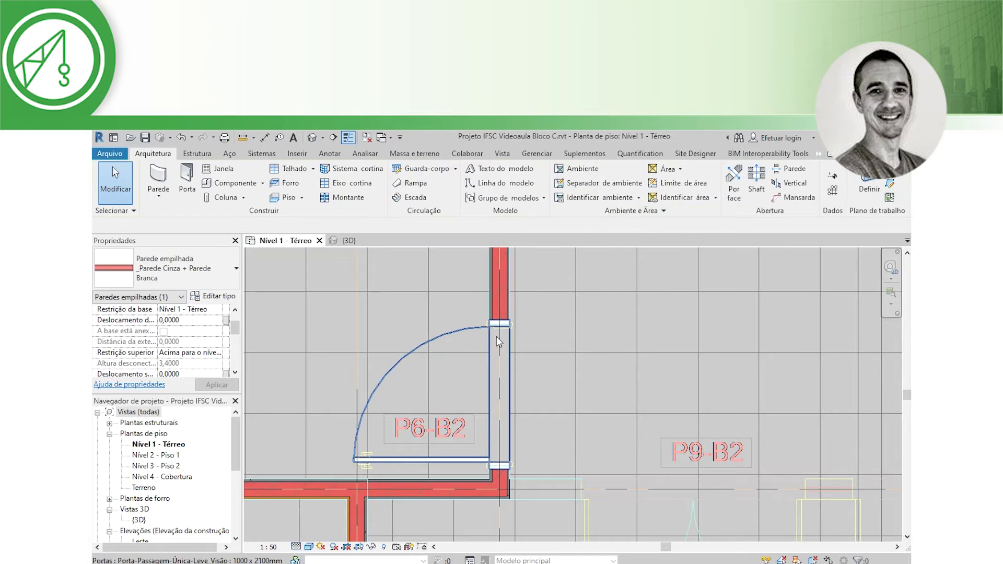
left_click(295, 546)
left_click(310, 510)
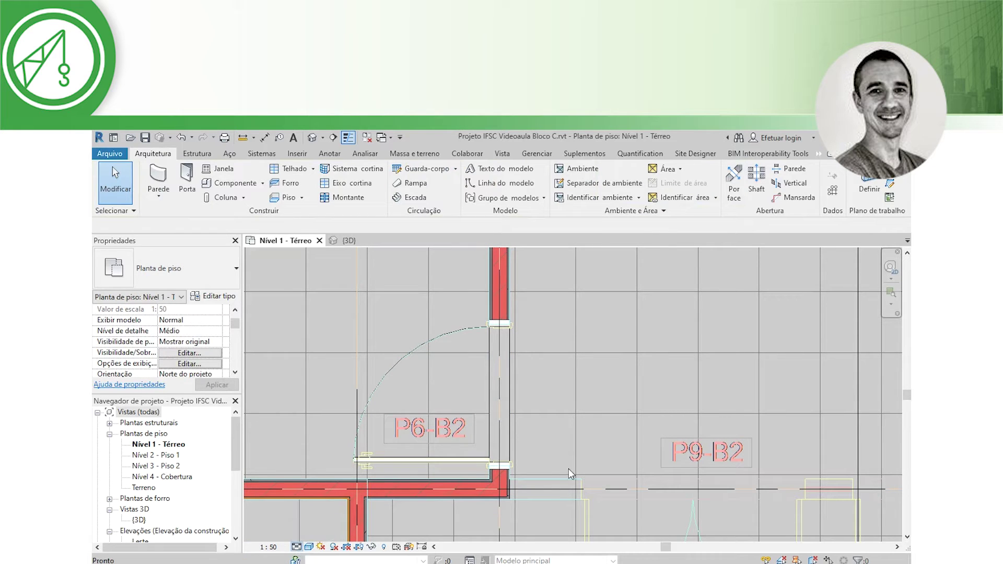
Step: Try Alto detail on the plan, then settle back on Médio
left_click(295, 546)
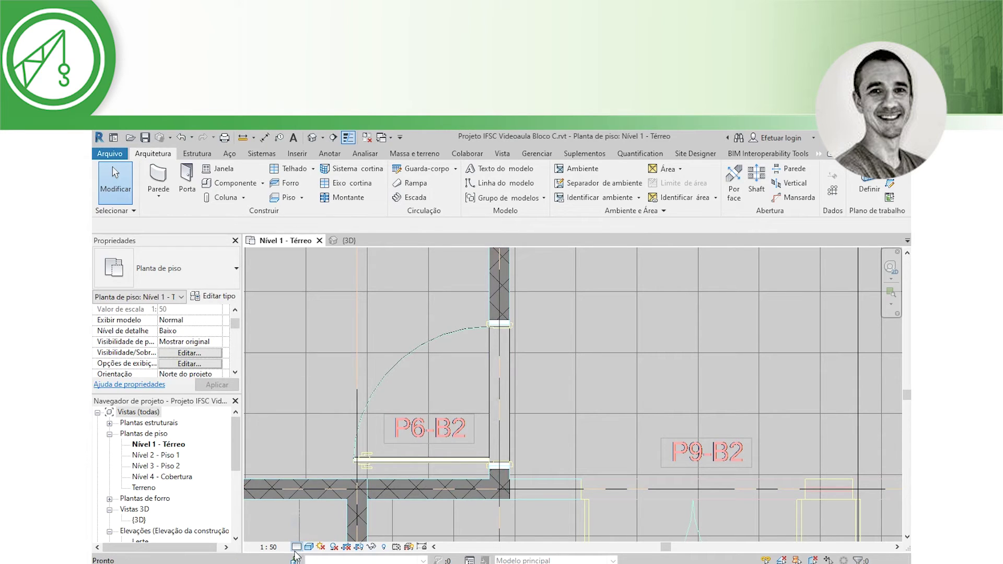
left_click(297, 547)
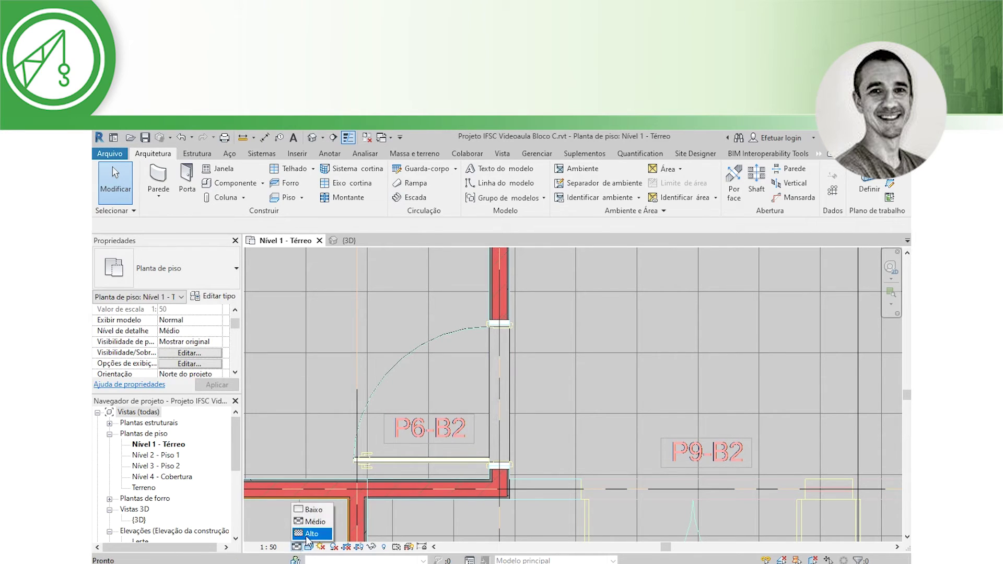
left_click(306, 536)
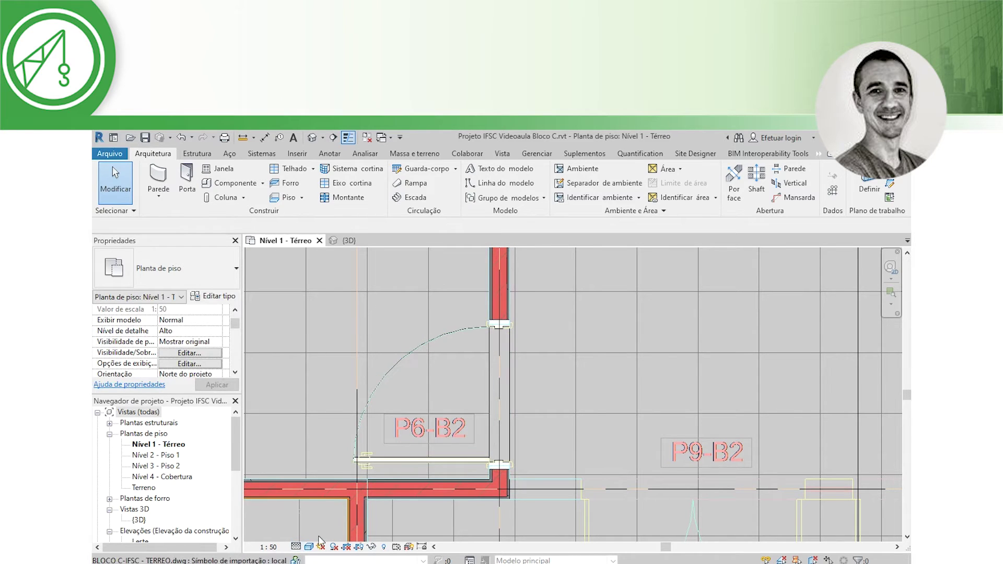
left_click(297, 547)
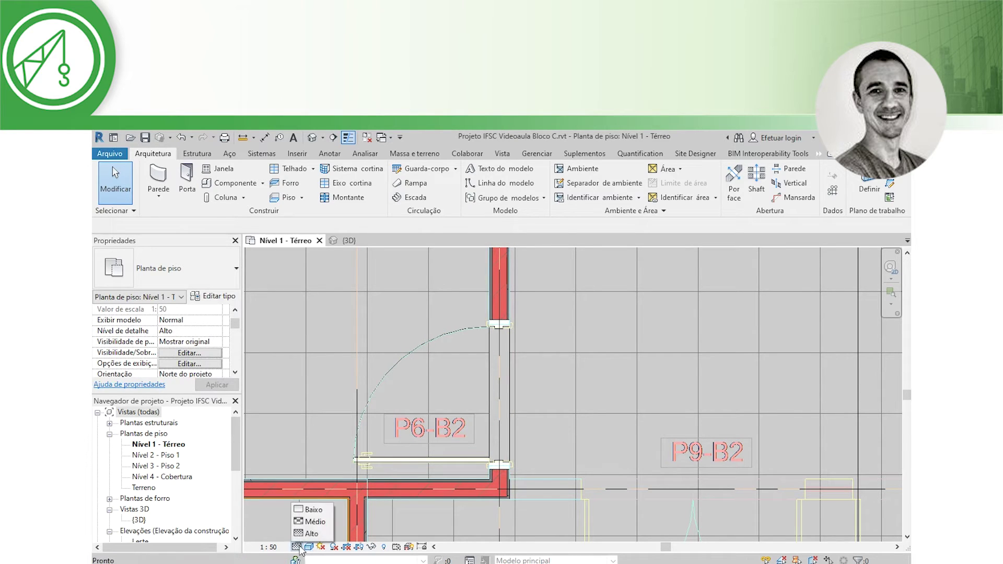
left_click(315, 521)
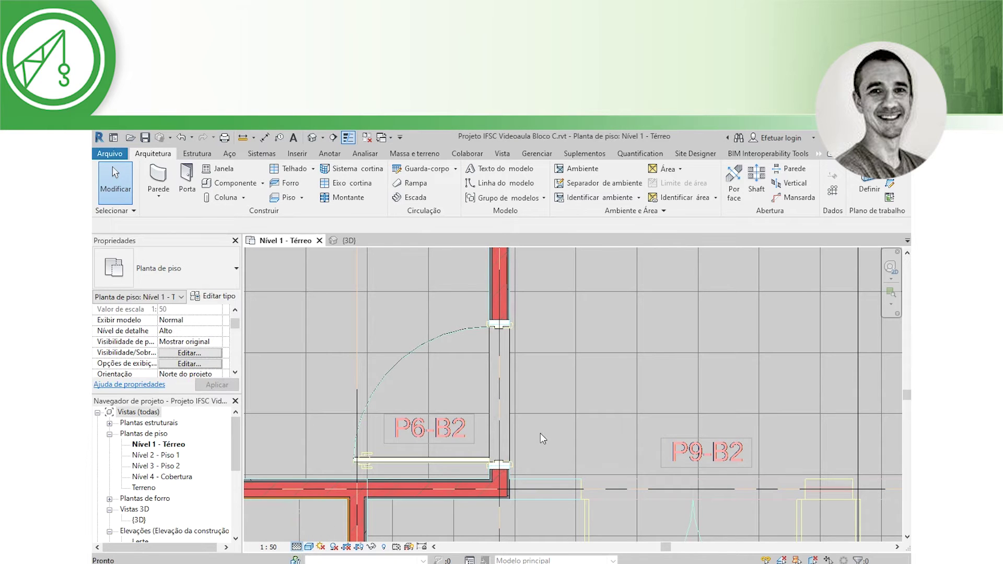
scroll(523, 433, "down", 1)
Step: Zoom out, pan down to grids 1–2 and A–D, and zoom in on wall P9-B2
scroll(517, 432, "down", 1)
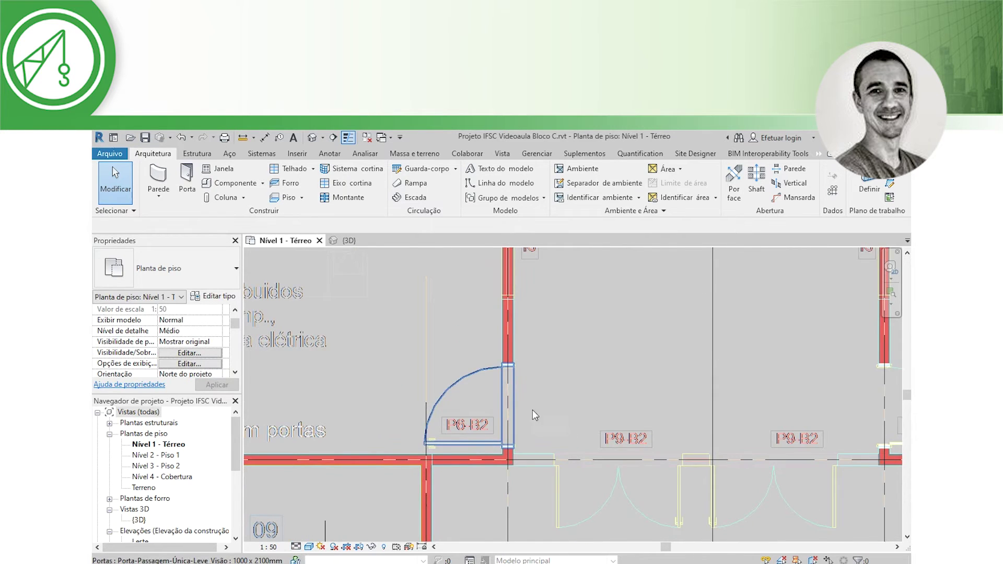
scroll(532, 410, "down", 3)
scroll(565, 375, "down", 1)
scroll(568, 378, "down", 1)
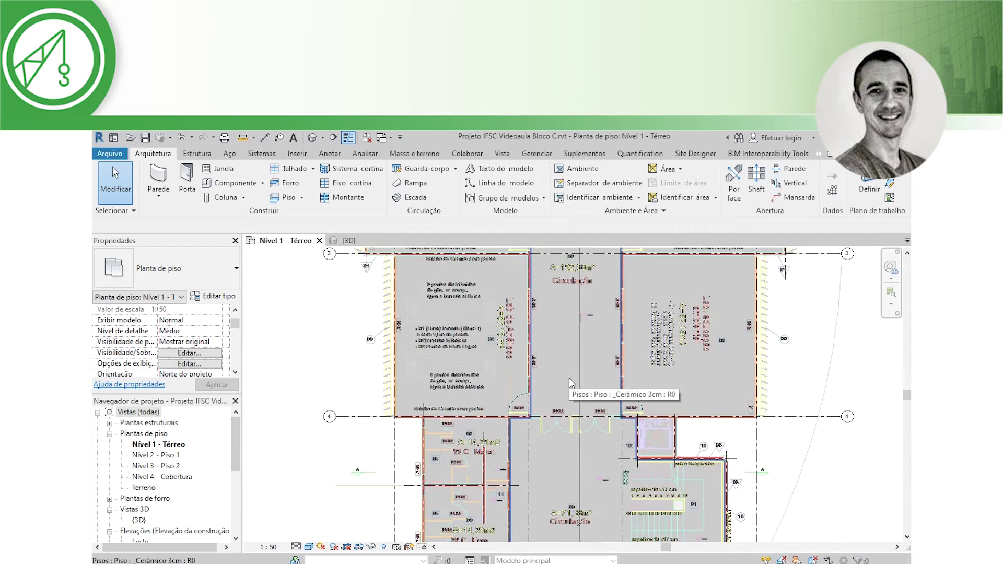
middle_click_drag(568, 378, 550, 472)
mouse_move(565, 276)
middle_mouse_down()
mouse_move(547, 371)
mouse_move(546, 488)
middle_mouse_up()
scroll(541, 359, "up", 2)
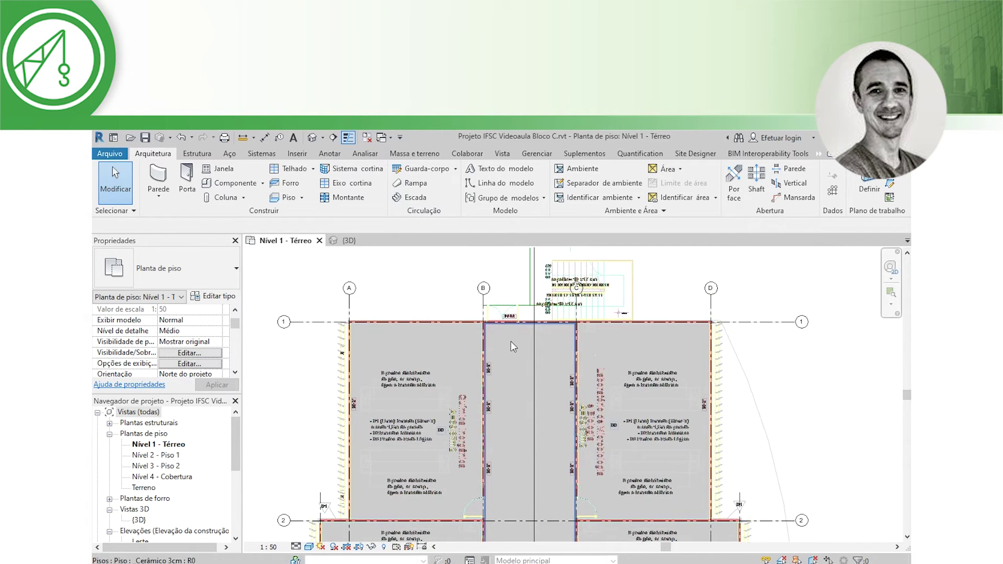
scroll(502, 324, "up", 2)
scroll(502, 322, "up", 4)
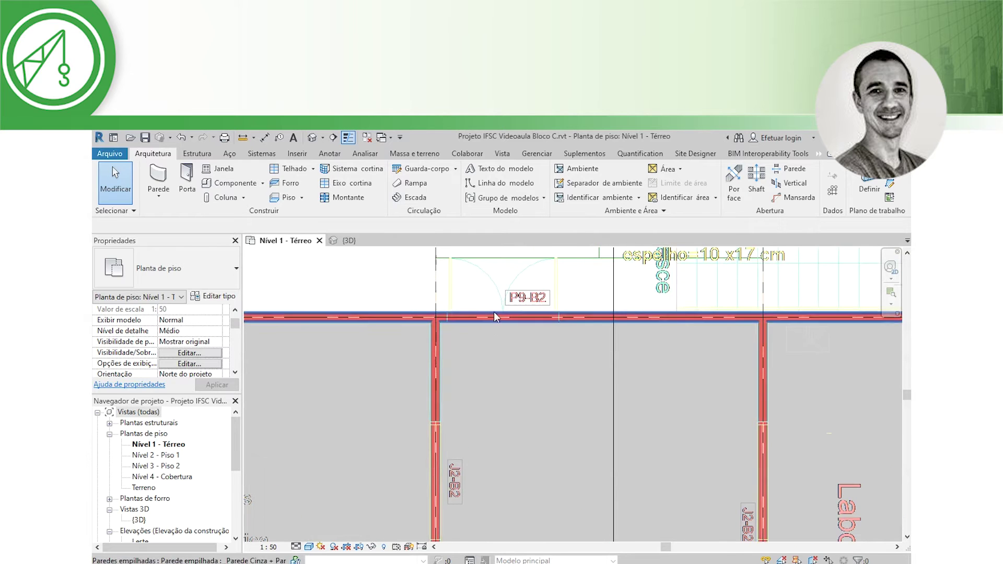
middle_click_drag(487, 340, 482, 364)
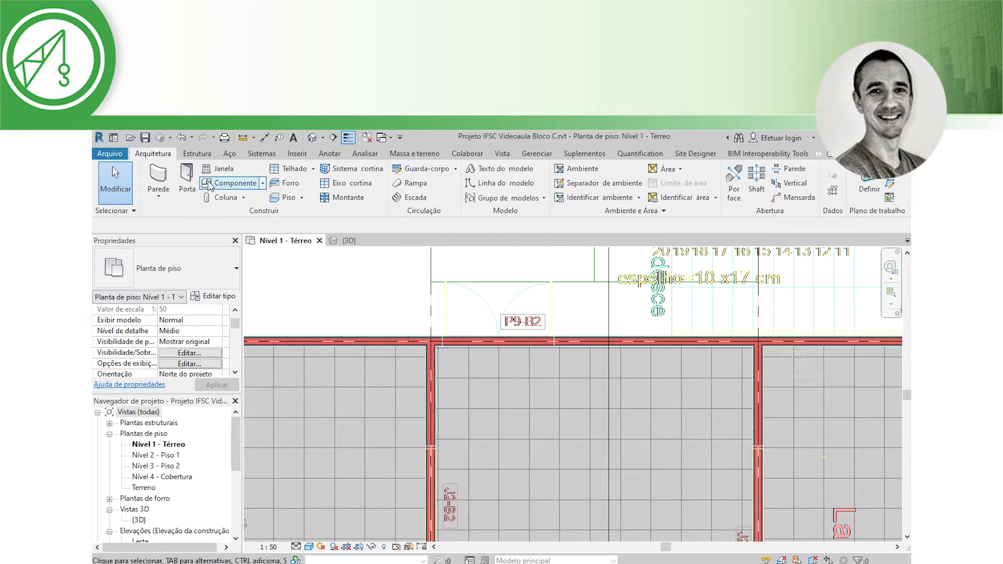
Step: Start the Door tool (DR) and browse Carregar família to Portas > Específico do Brasil > Porta externa
key("d")
key("r")
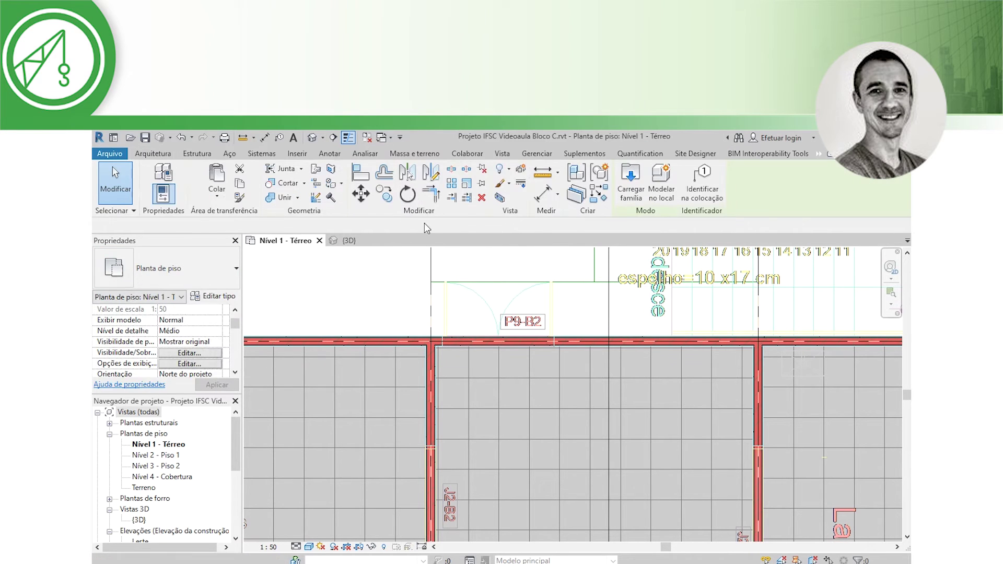
left_click(630, 182)
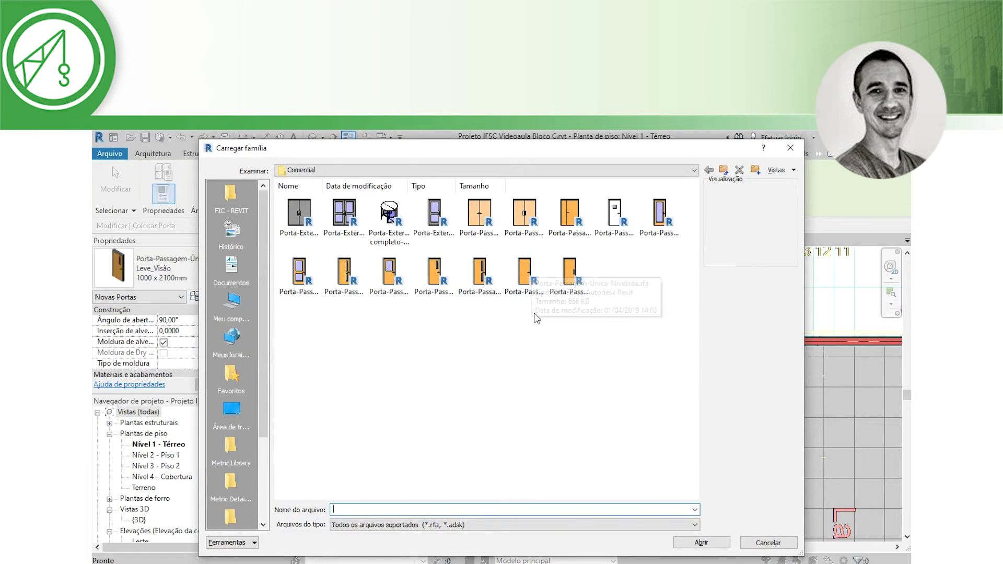
left_click(725, 171)
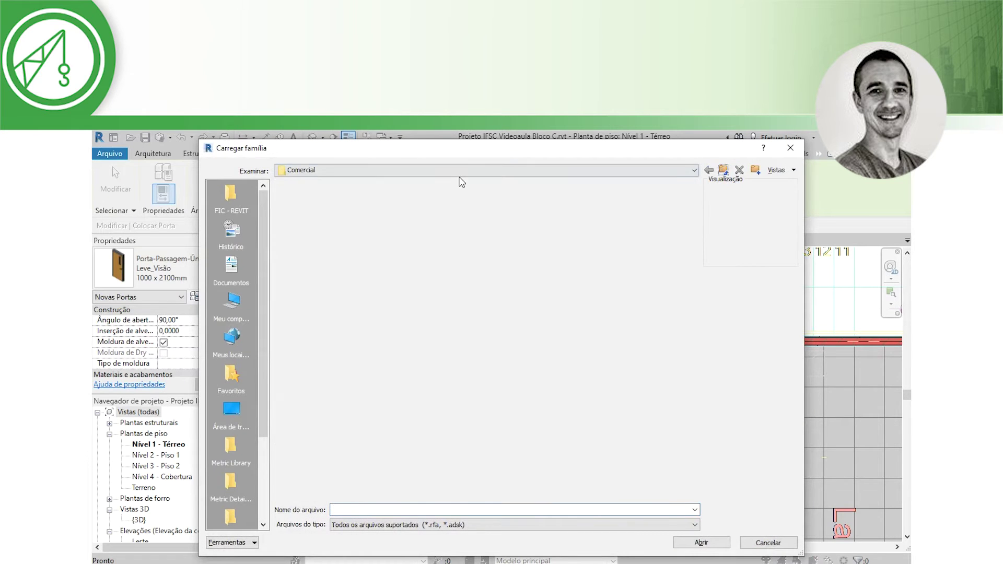
left_click(348, 228)
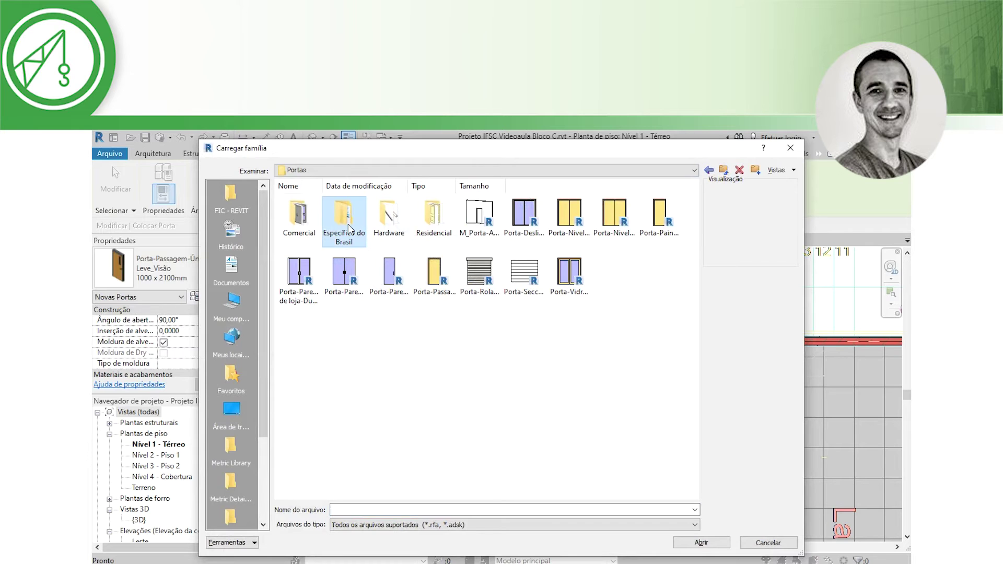
double_click(348, 224)
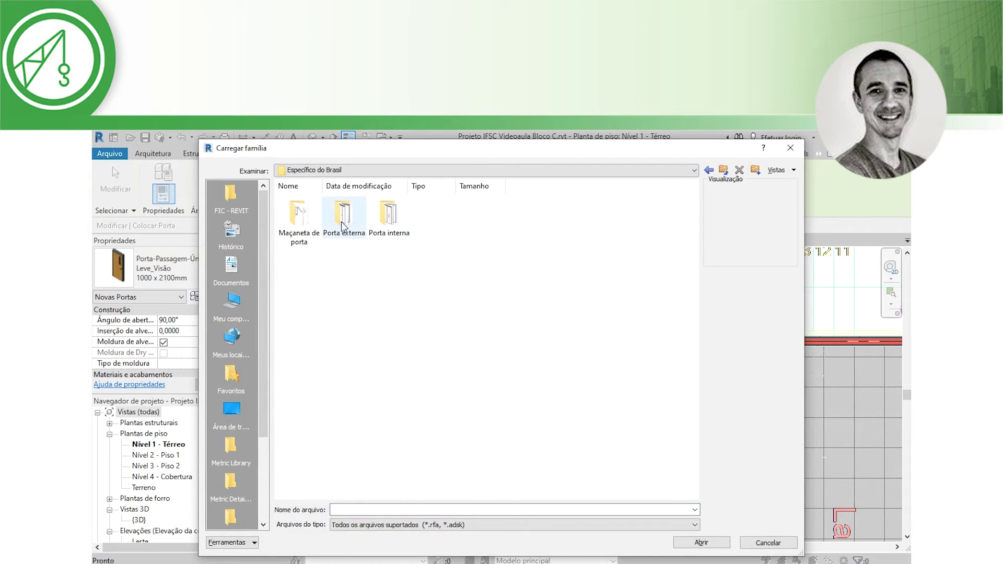
double_click(342, 224)
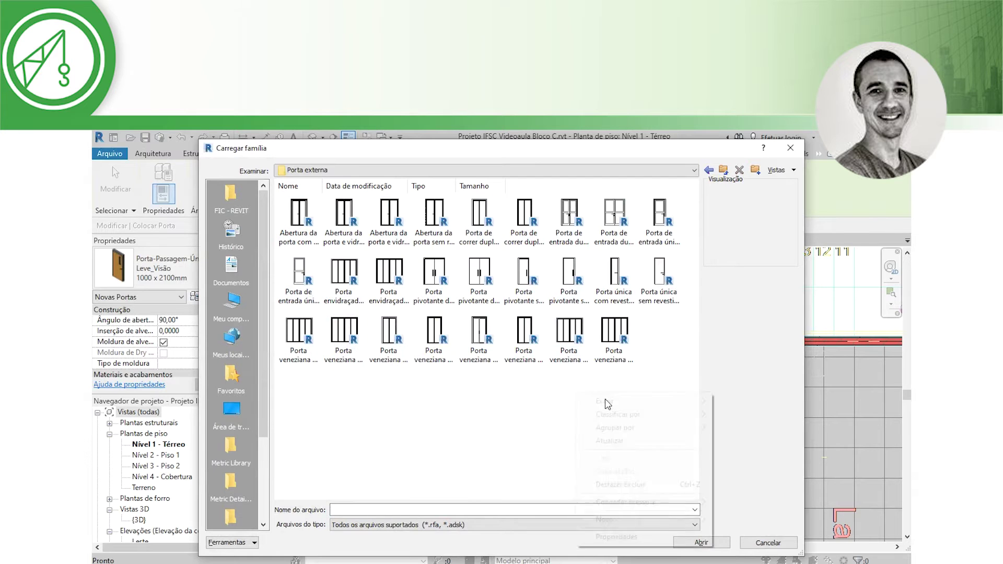
Step: Show the Porta externa families as large icons and preview the Abertura da porta variants
right_click(576, 391)
mouse_move(619, 401)
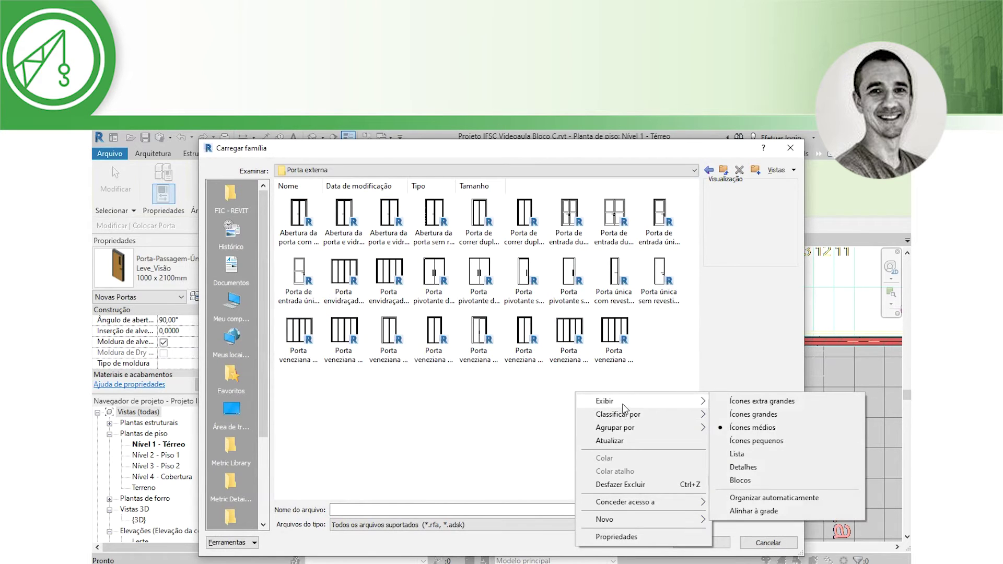
left_click(766, 415)
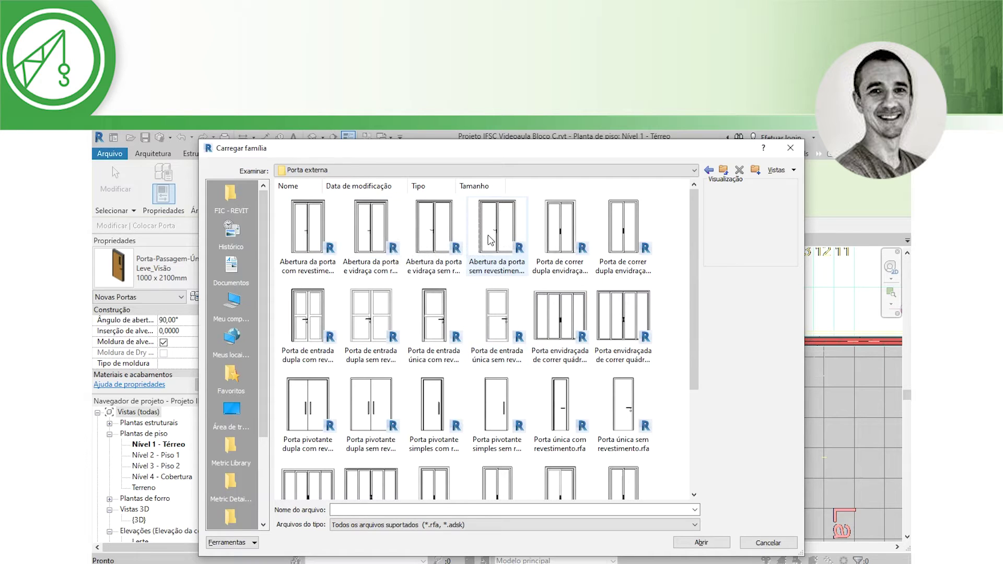
left_click(505, 249)
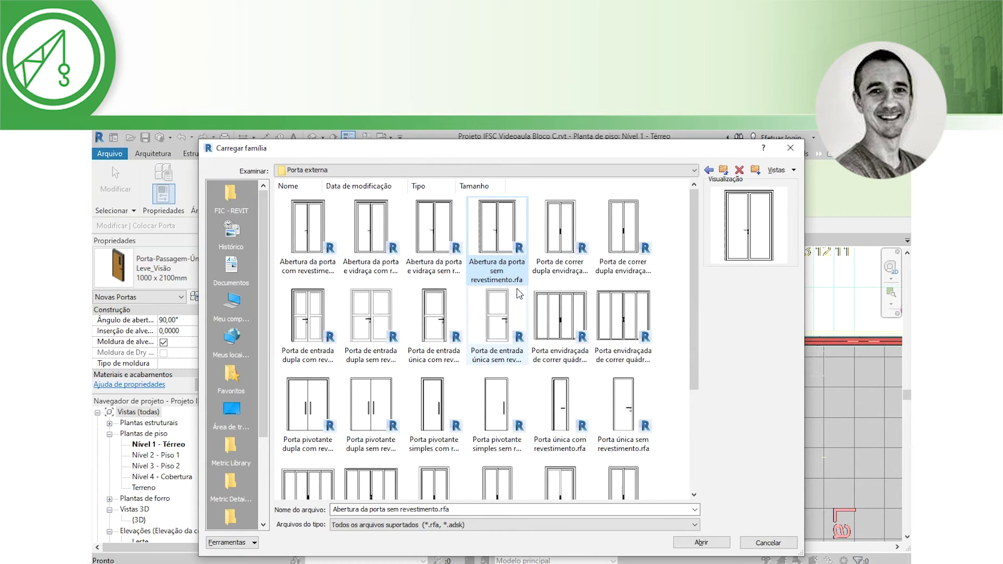
left_click(437, 250)
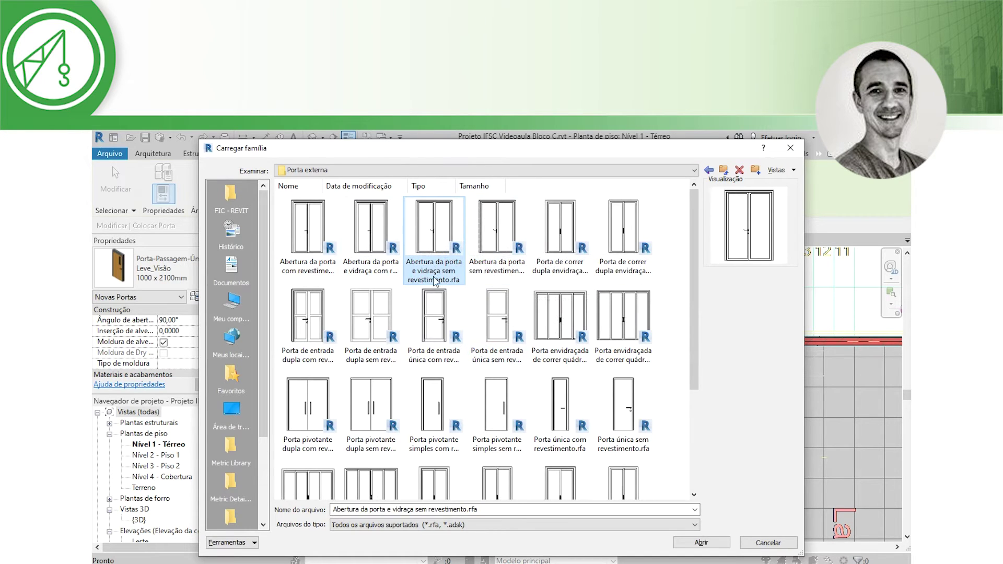
left_click(360, 237)
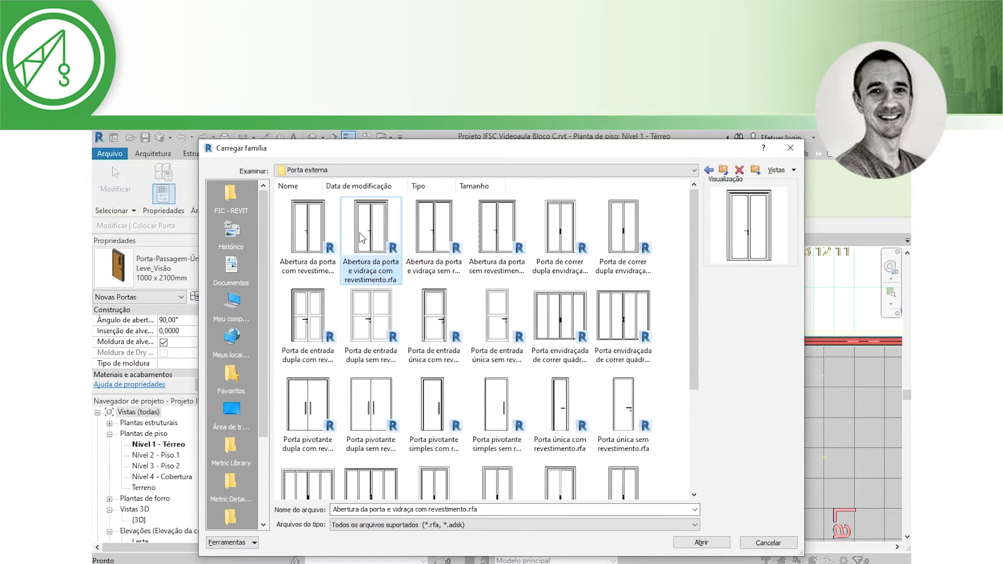
Step: Preview the sliding glazed and pivot double doors, then go up to the Portas folder
left_click(557, 256)
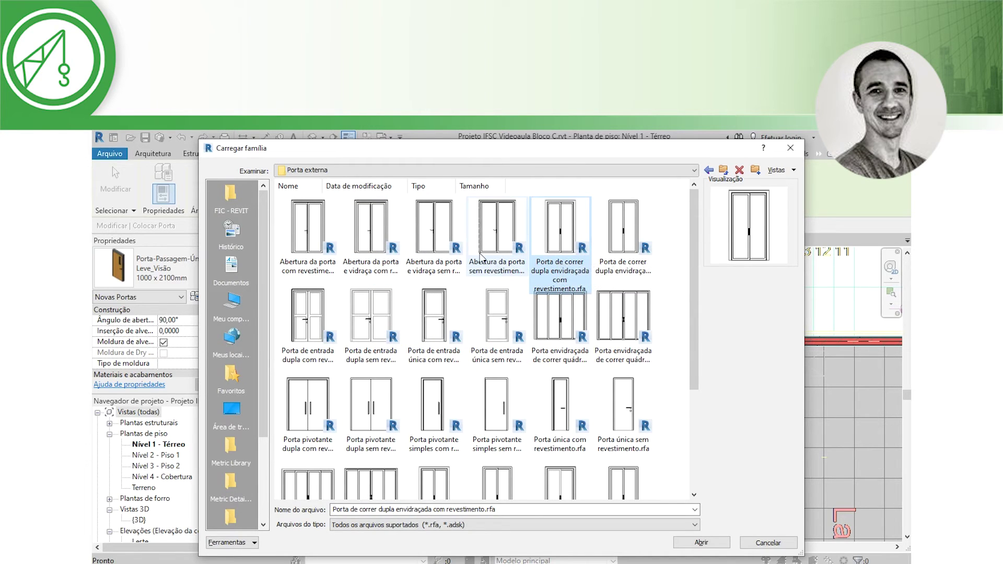
left_click(497, 252)
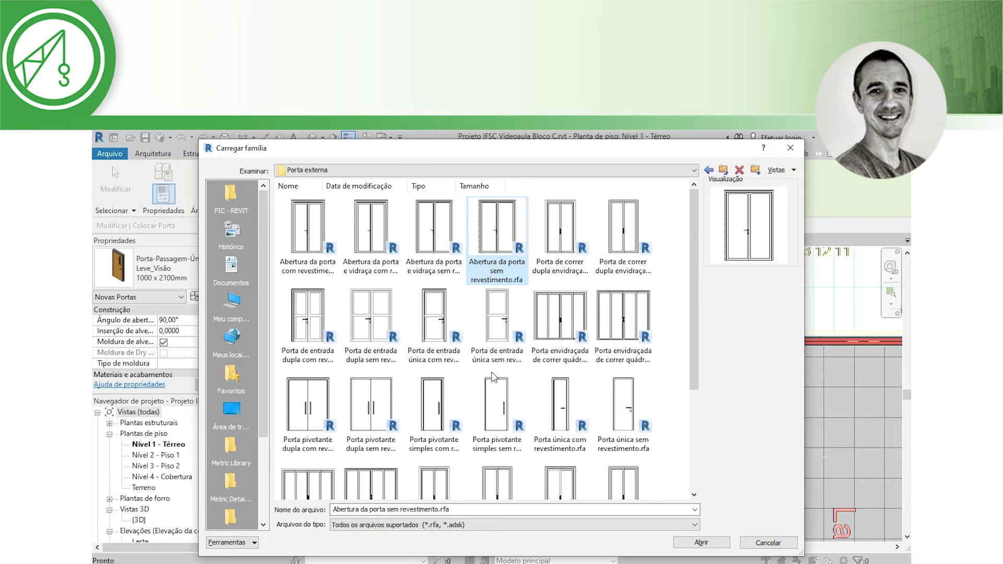
scroll(493, 376, "down", 3)
scroll(511, 371, "up", 3)
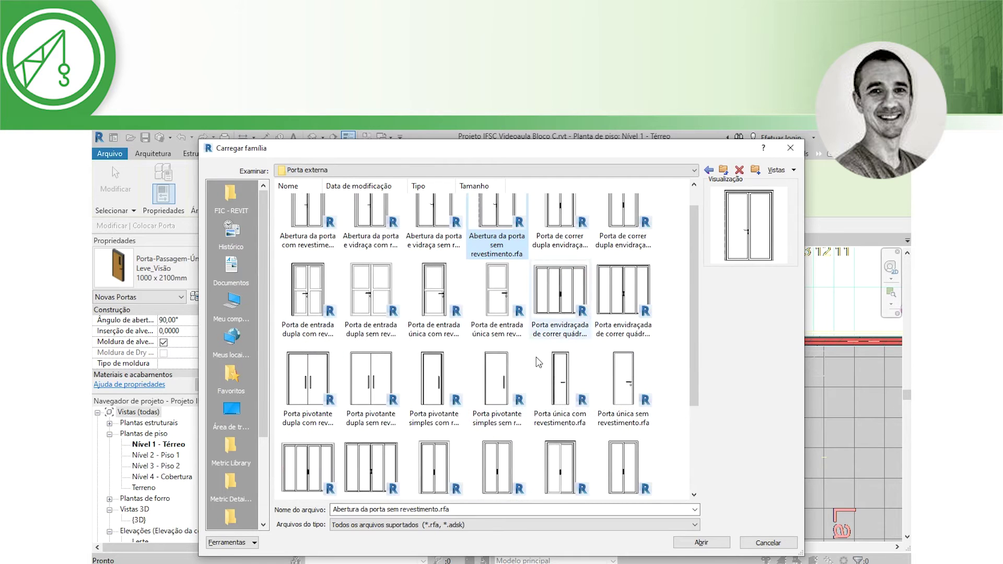
left_click(385, 375)
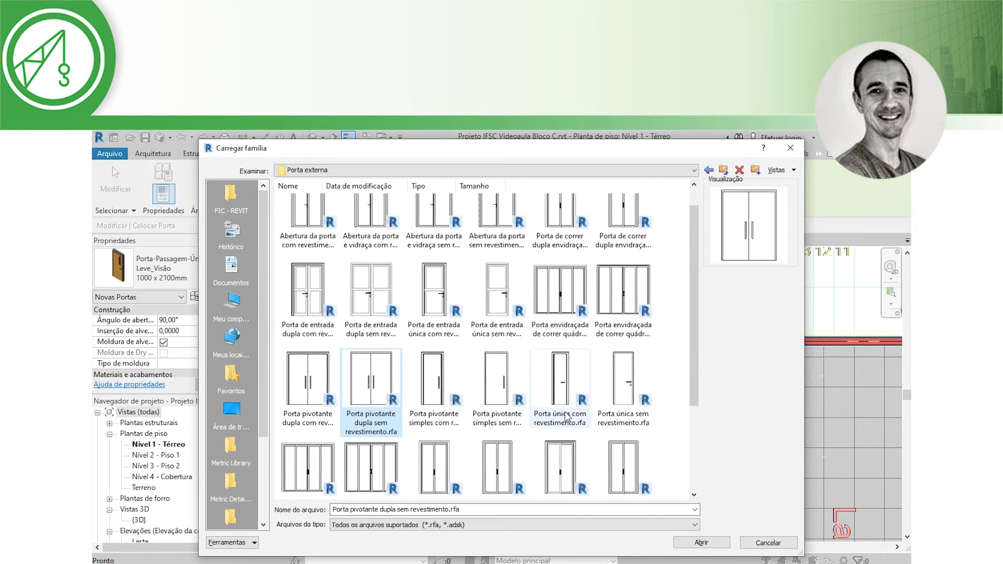
left_click(724, 169)
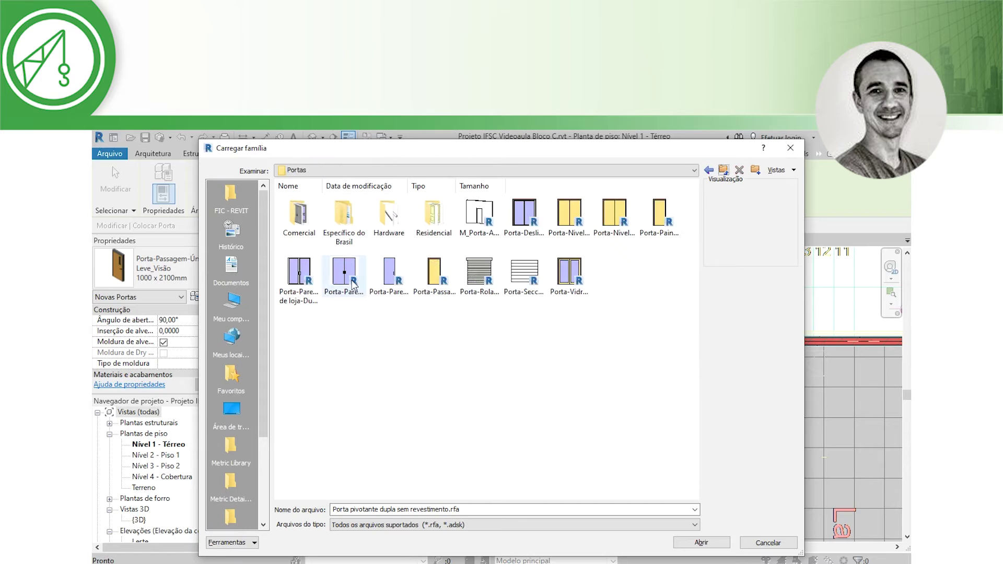
Step: Preview Porta-Parede-Cortina-Vidro-Duplo, then reopen Específico do Brasil > Porta externa
left_click(349, 281)
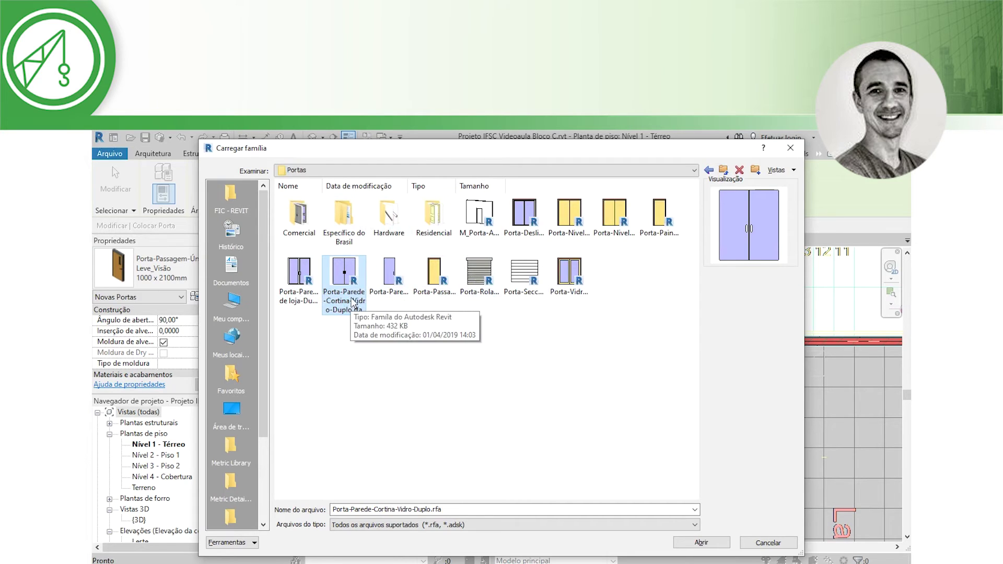
double_click(345, 219)
double_click(346, 218)
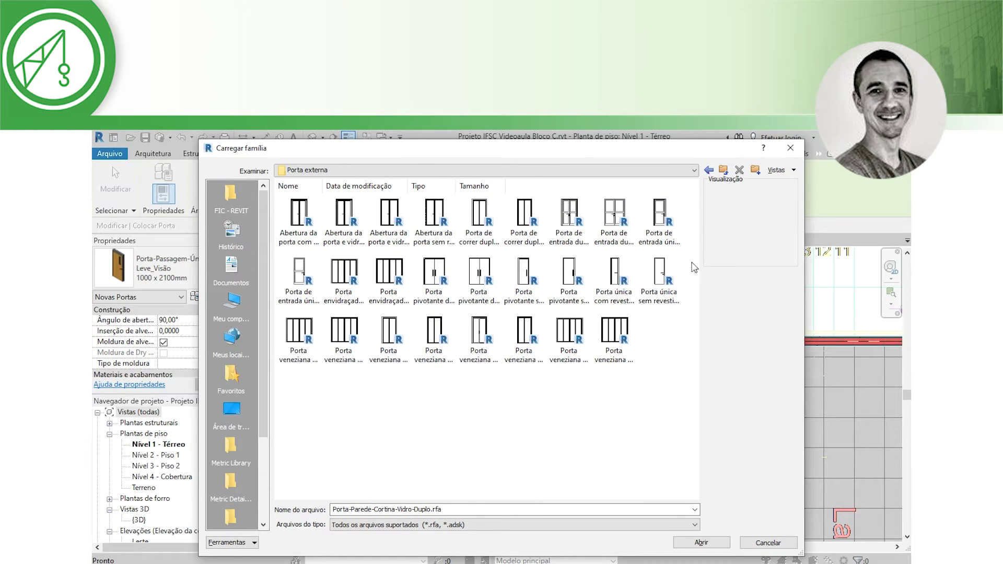
Step: Load Porta de entrada dupla sem revestimento.rfa (1840 x 2100mm) and flip its swing side
right_click(609, 393)
mouse_move(639, 403)
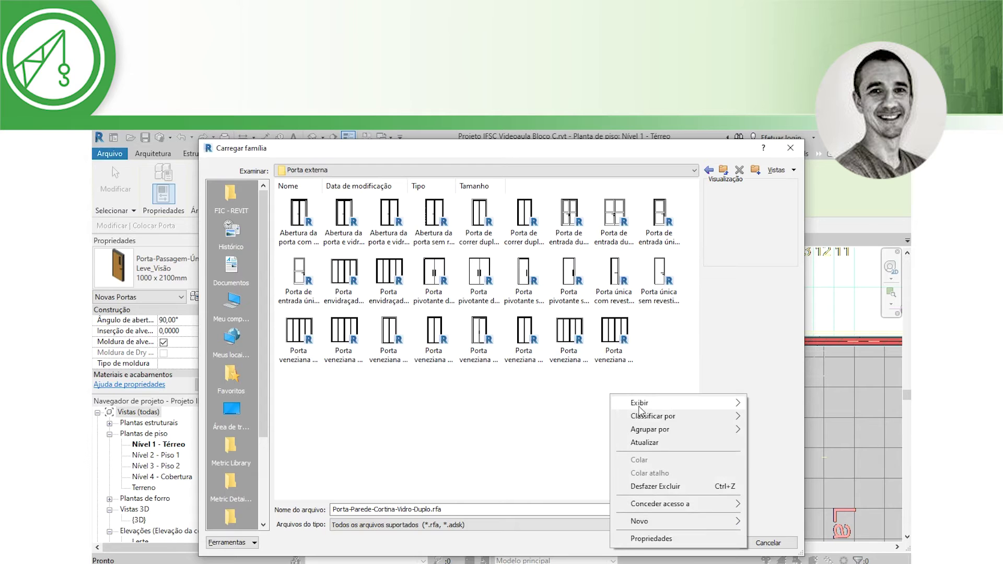
left_click(763, 416)
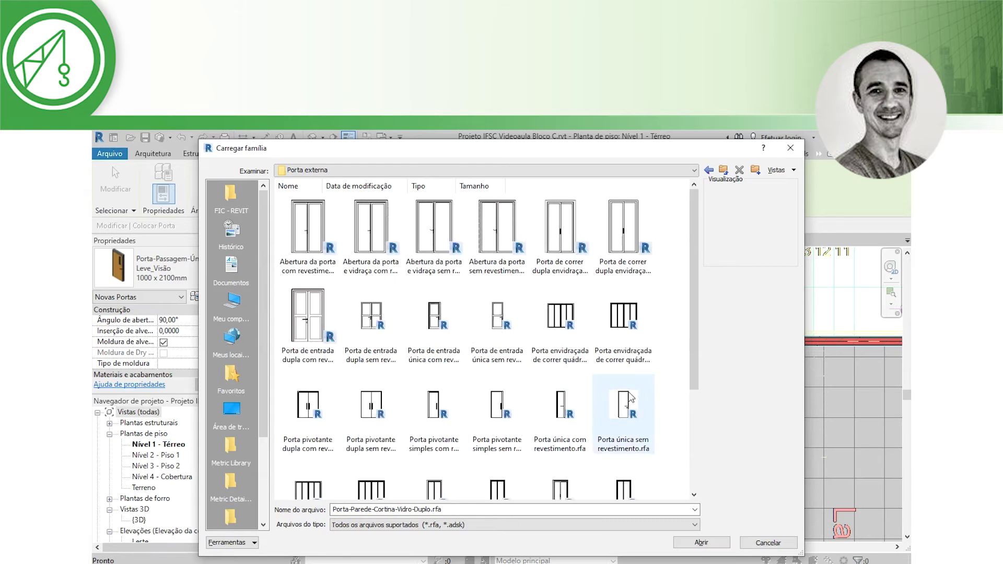
left_click_drag(691, 320, 690, 358)
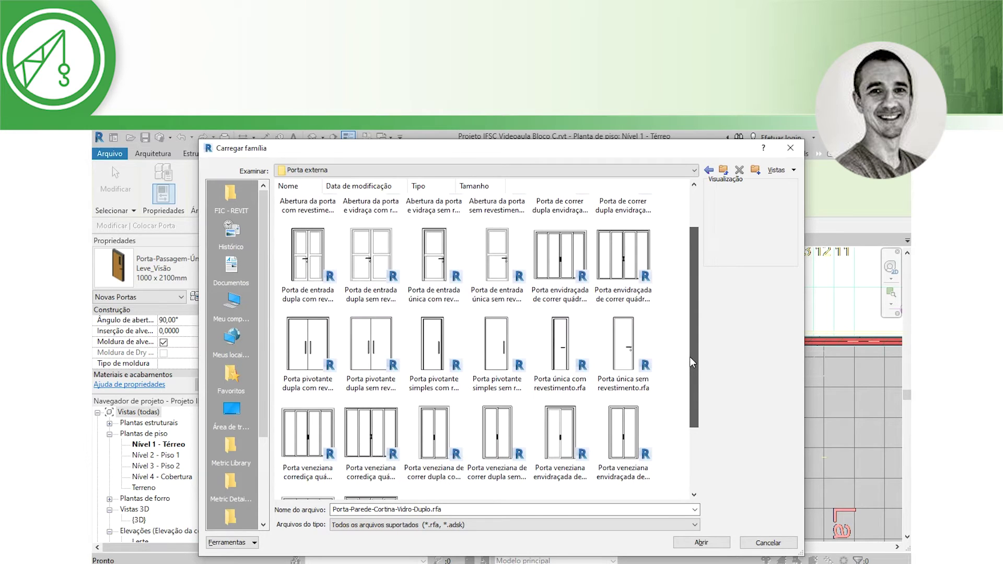
left_click_drag(690, 358, 682, 389)
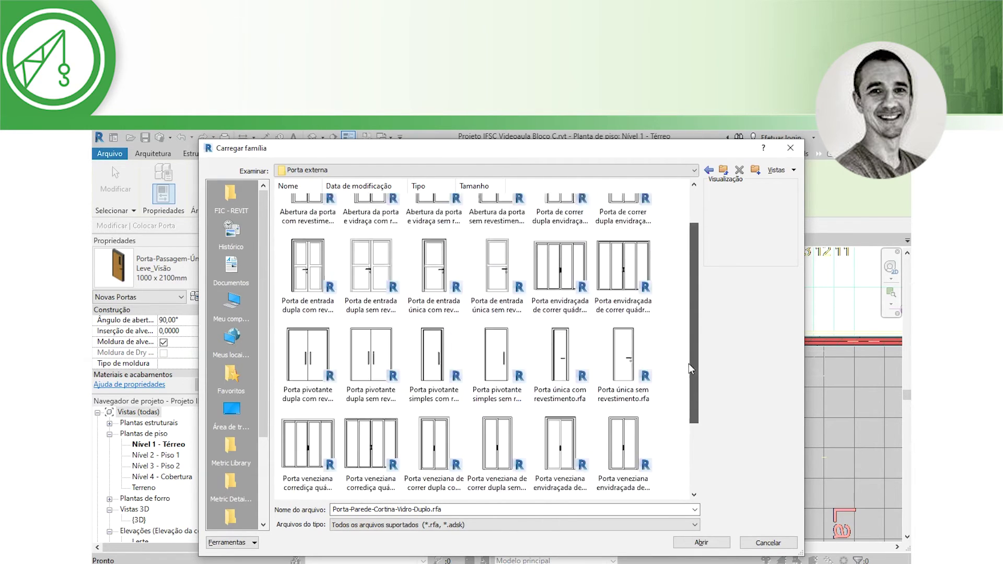
left_click_drag(682, 390, 694, 296)
left_click(436, 223)
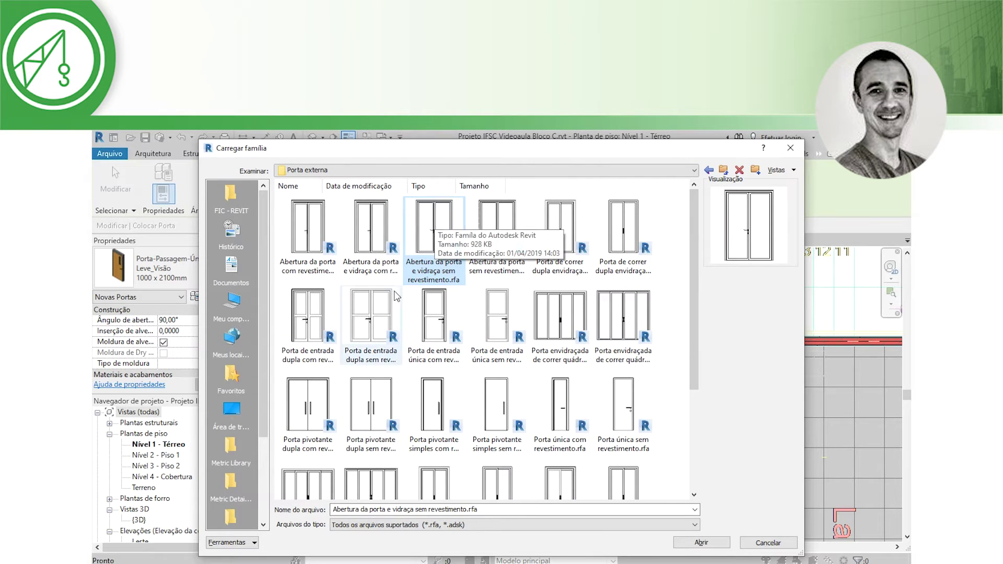
left_click(368, 315)
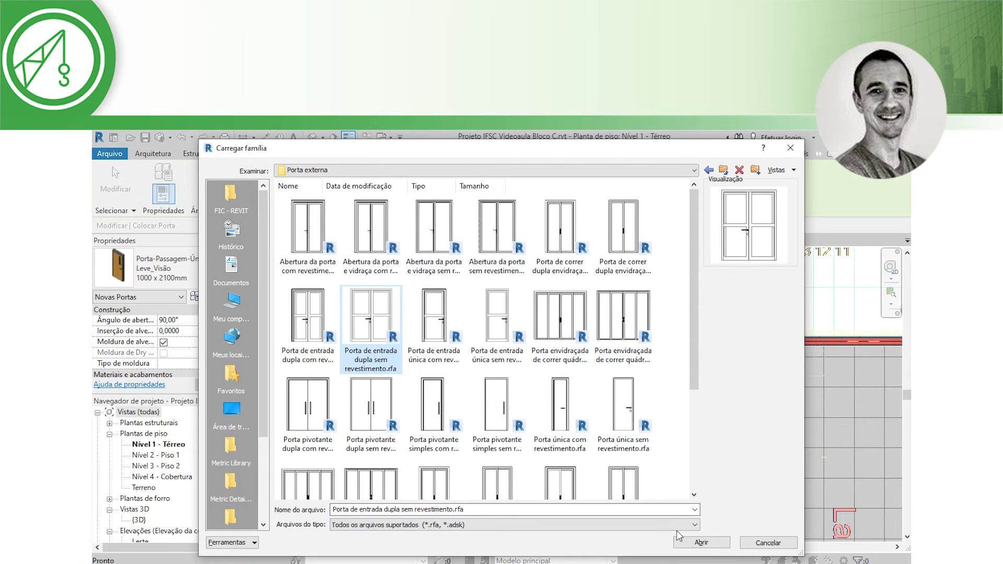
left_click(702, 543)
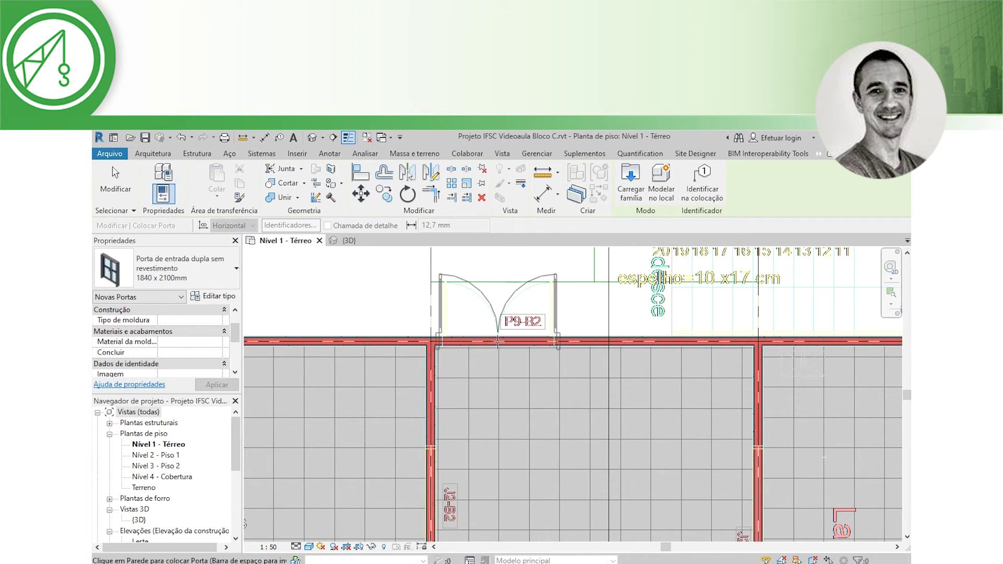
key("space")
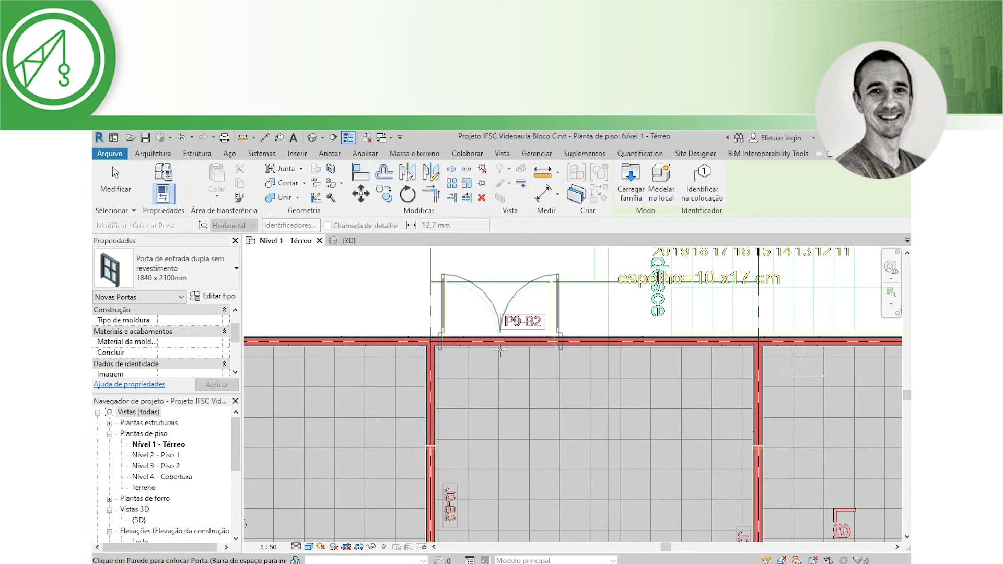
Step: Place the double entrance door in the P9-B2 wall and select it
left_click(478, 373)
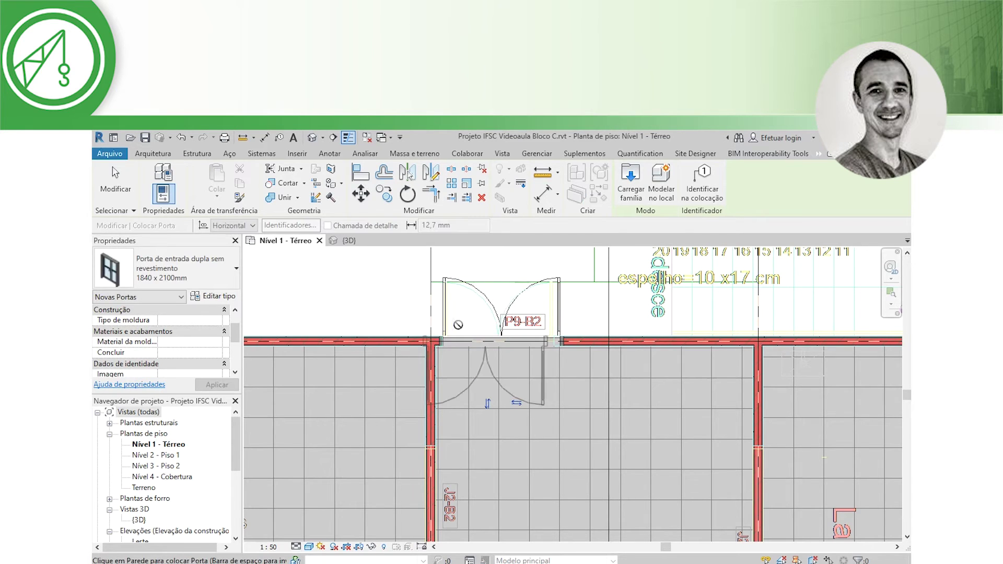
key("Escape")
key("Escape")
scroll(496, 306, "up", 2)
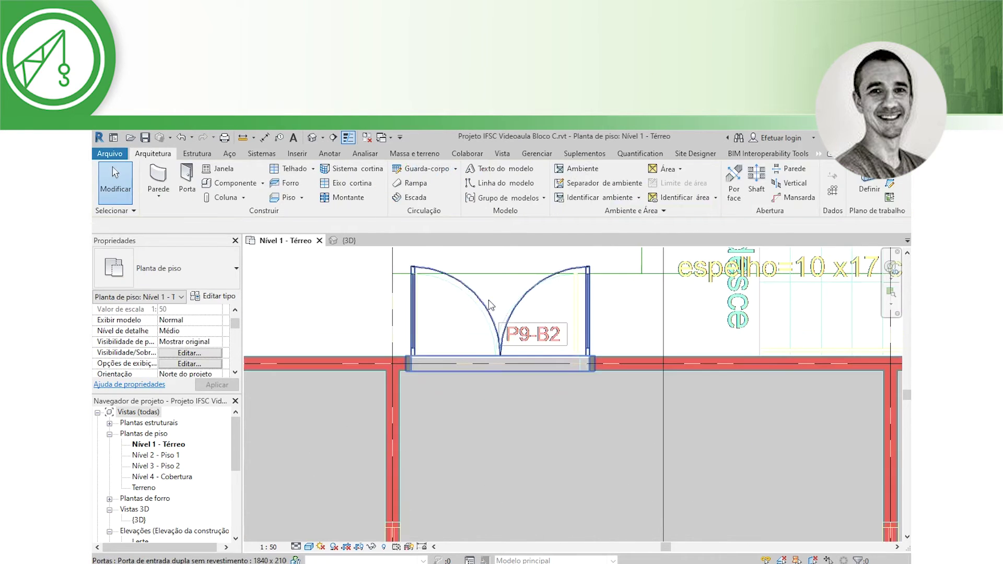
left_click(416, 318)
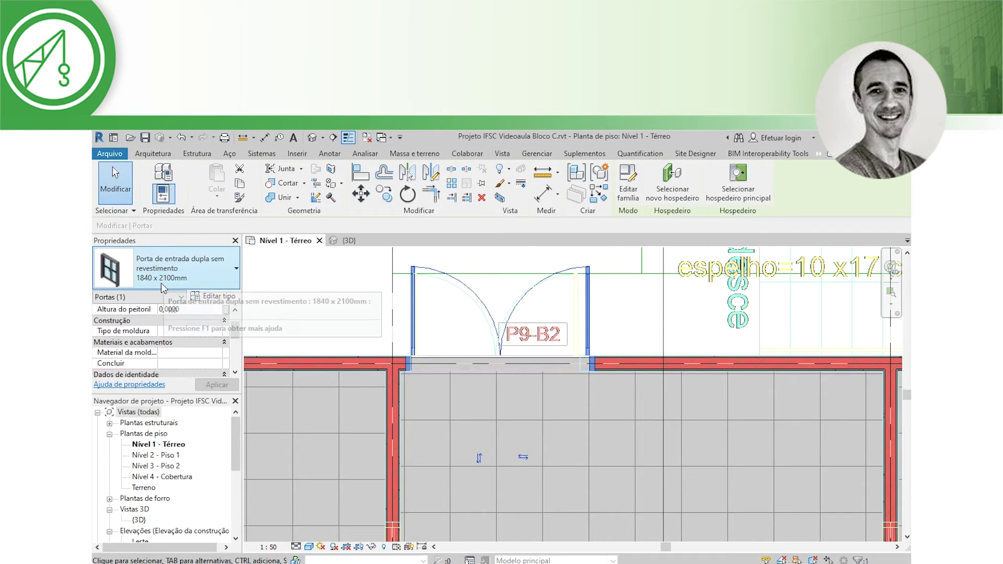
Step: Duplicate the door type under the name 1600 x 2100mm
left_click(214, 298)
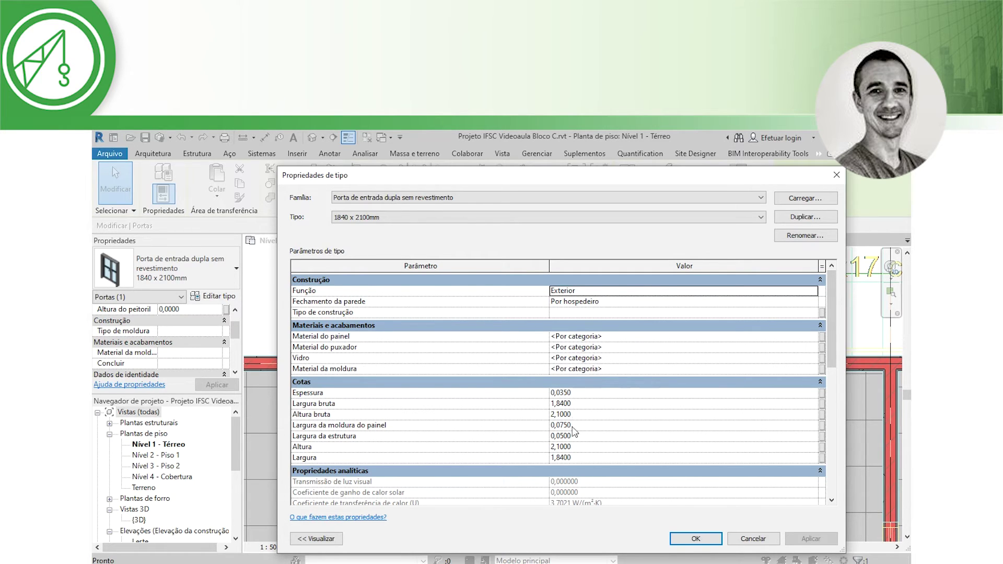
left_click(798, 238)
left_click(545, 367)
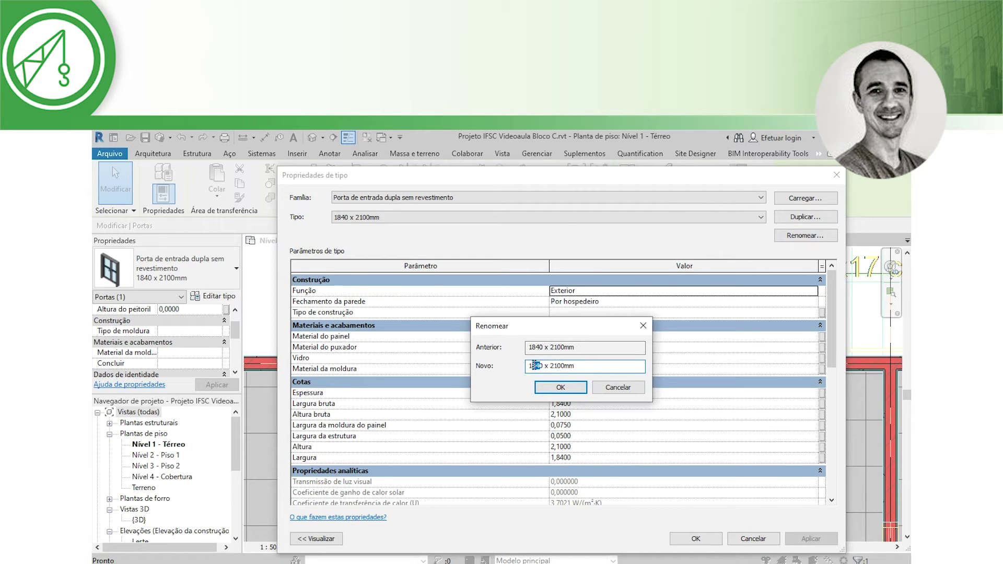
type("60")
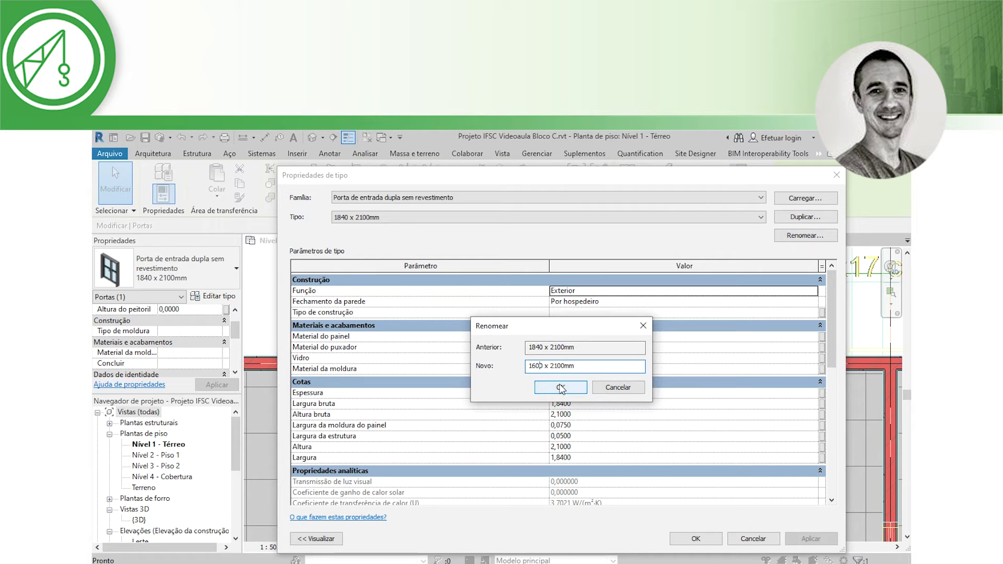
left_click(554, 393)
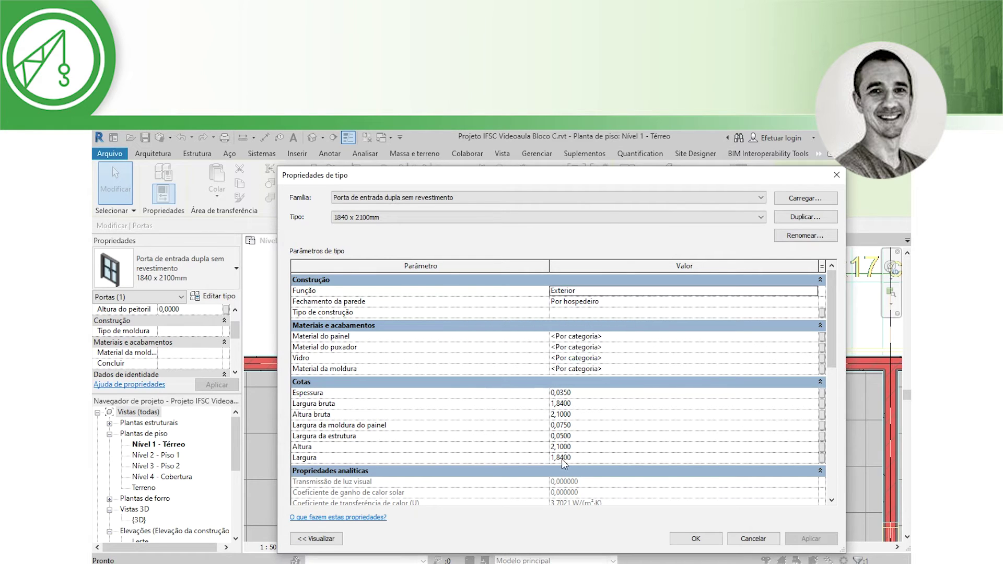
Step: Set Largura bruta to 1,6000, then apply and confirm the type properties
left_click(574, 404)
left_click_drag(571, 404, 557, 400)
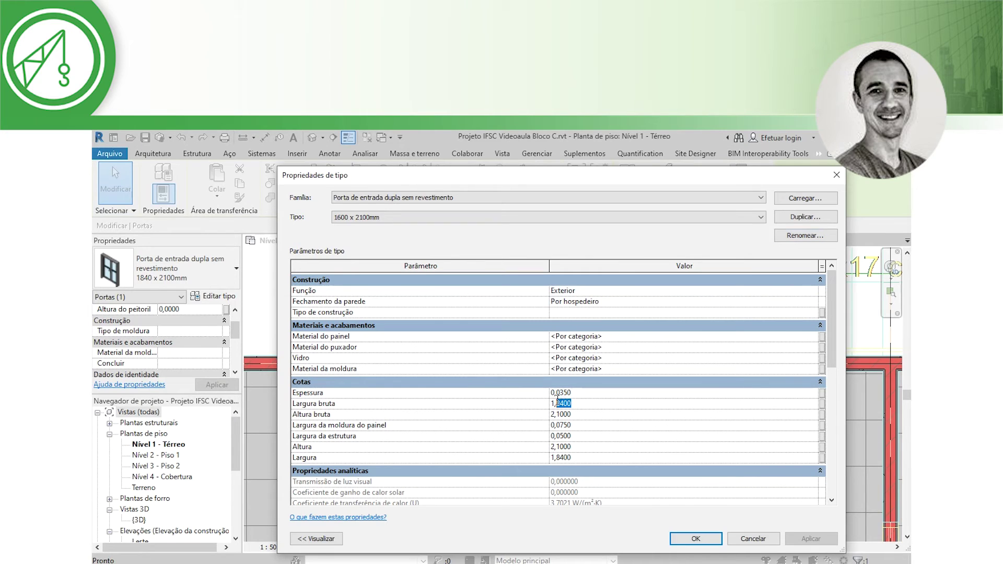
type("6000")
left_click(605, 417)
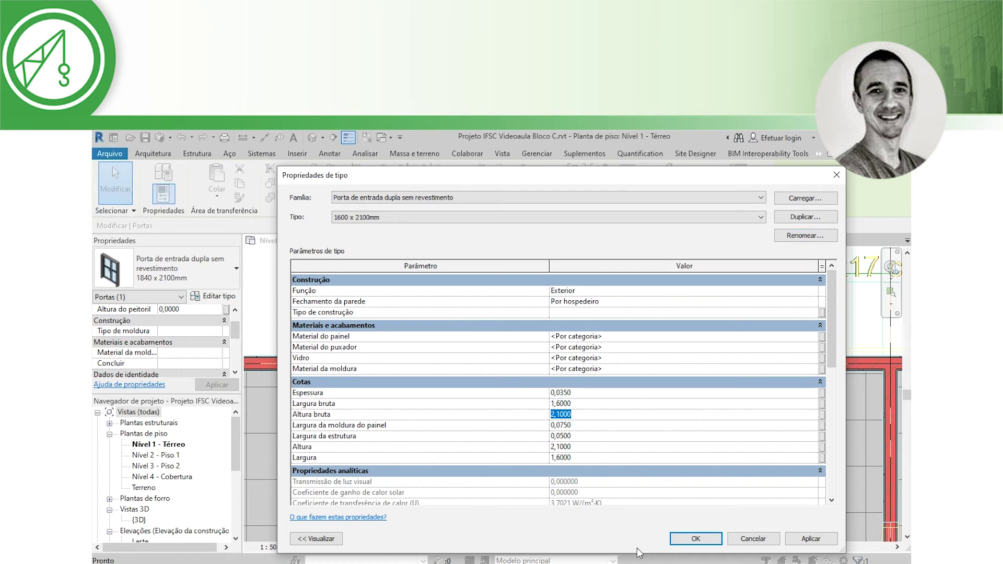
left_click(799, 543)
left_click(695, 539)
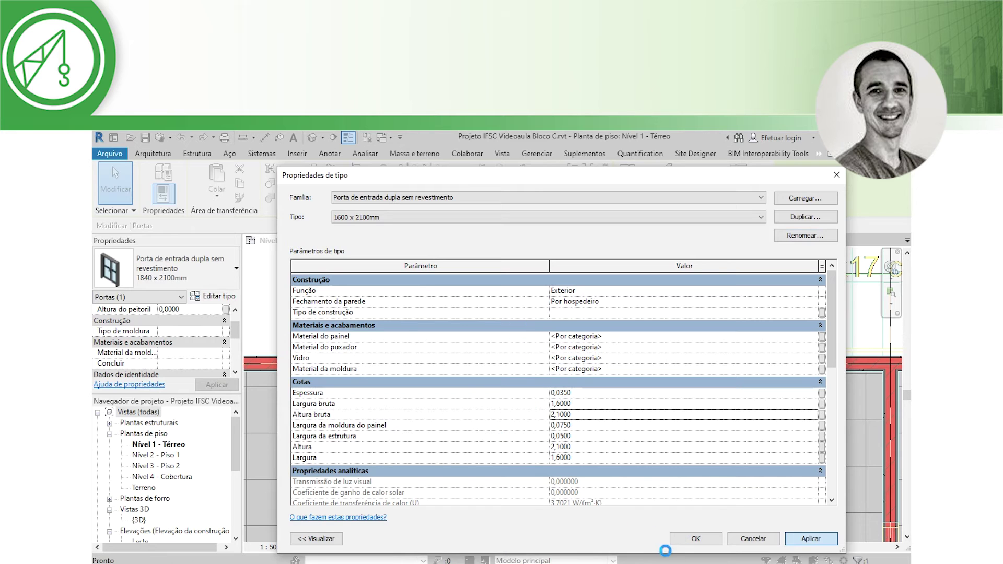
left_click(695, 538)
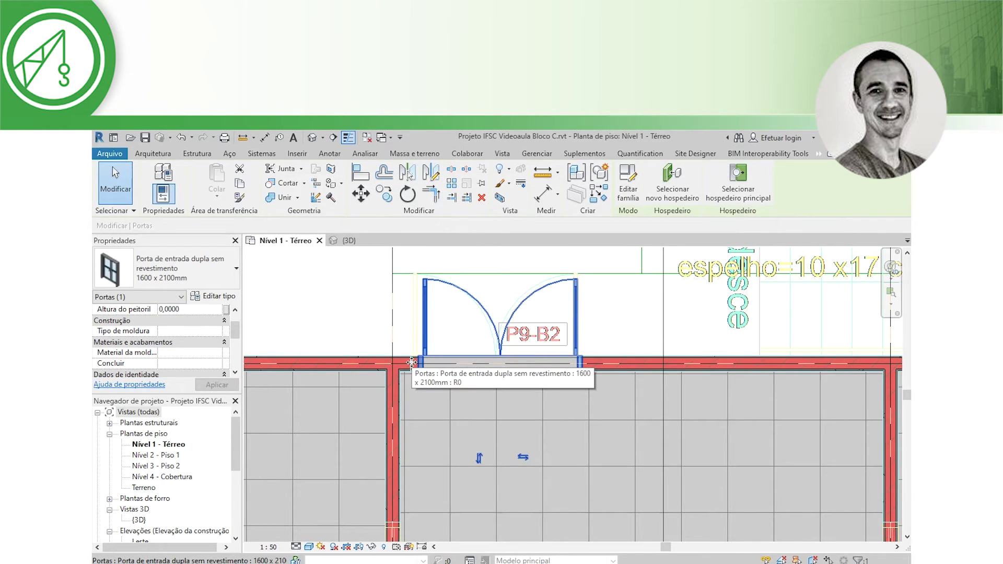
Step: Slide the 1600 x 2100mm double door along the P9-B2 wall to its new position
key("Escape")
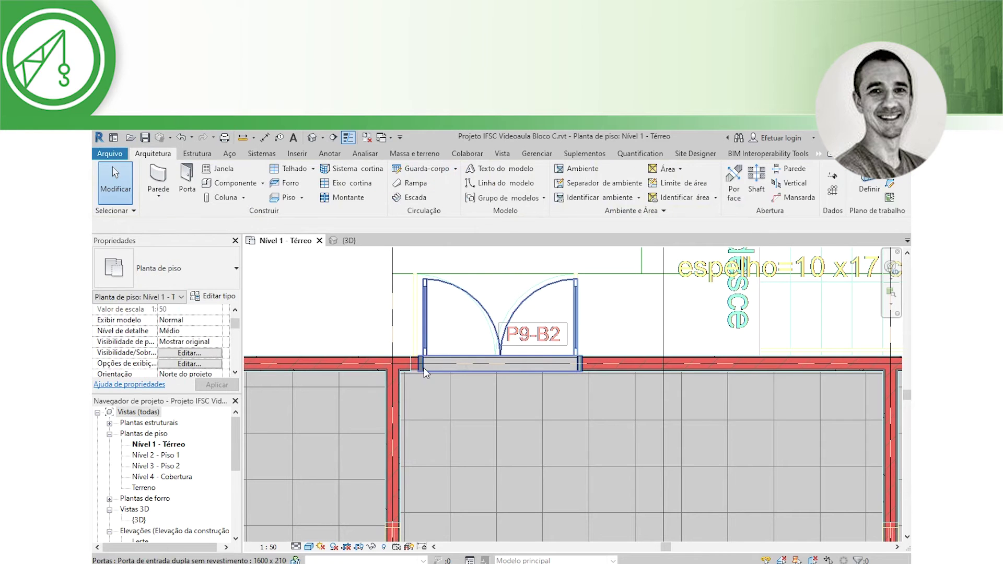
left_click(489, 374)
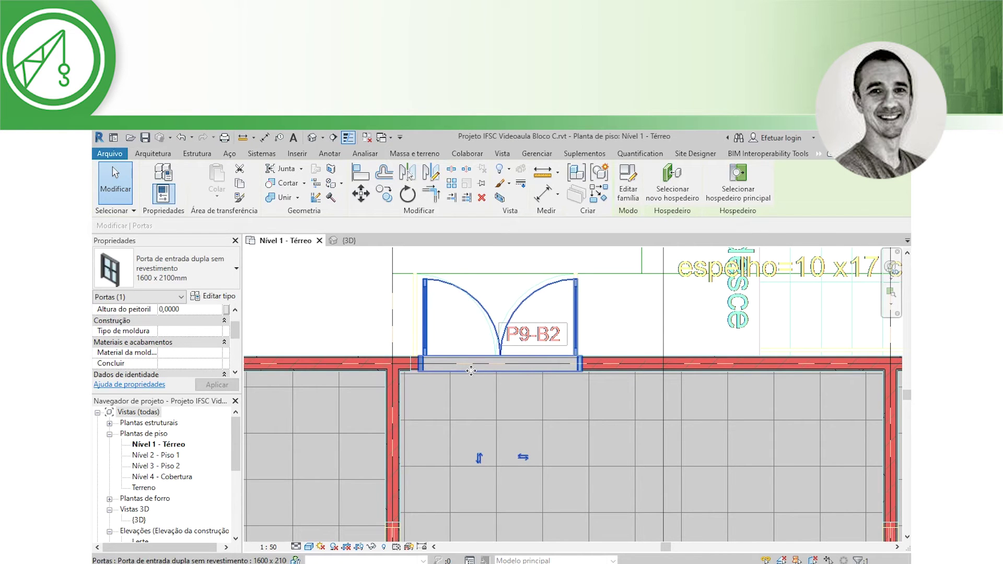
left_click_drag(471, 370, 469, 366)
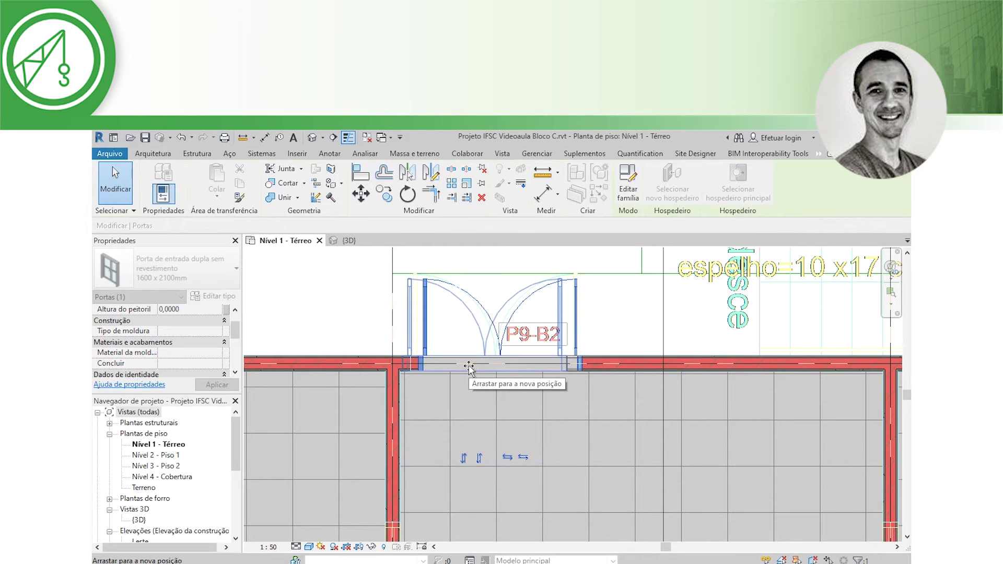
left_click_drag(469, 367, 469, 367)
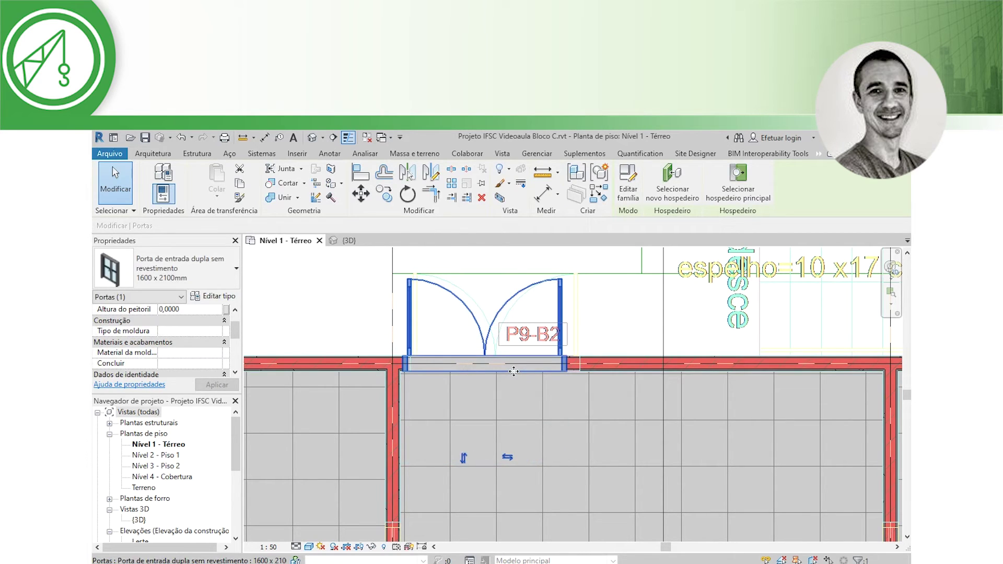
left_click_drag(514, 371, 518, 370)
key("Escape")
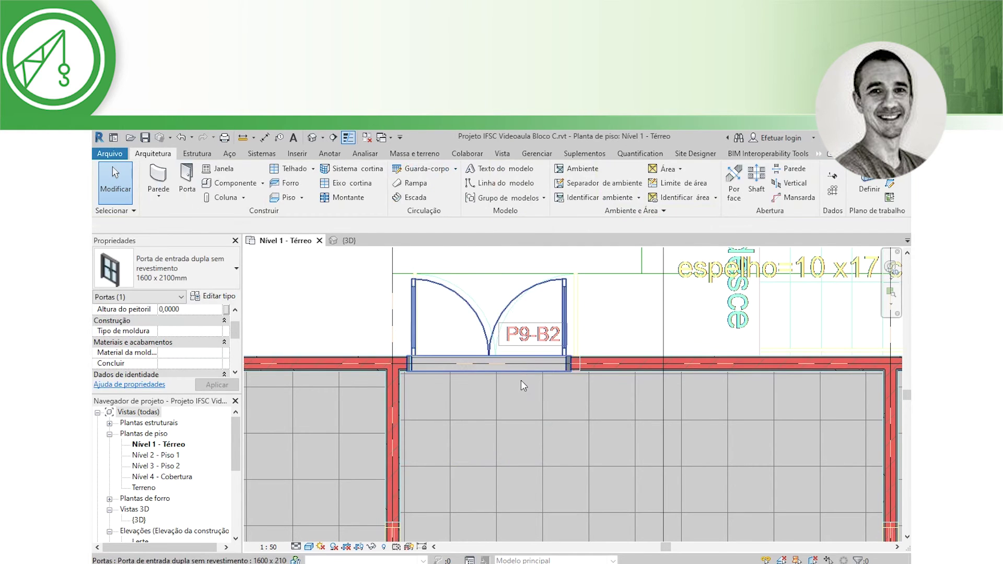
Step: Zoom out and pan to the W.C. and Circulação area near grid 4
scroll(529, 393, "down", 3)
scroll(551, 425, "down", 2)
scroll(577, 476, "down", 2)
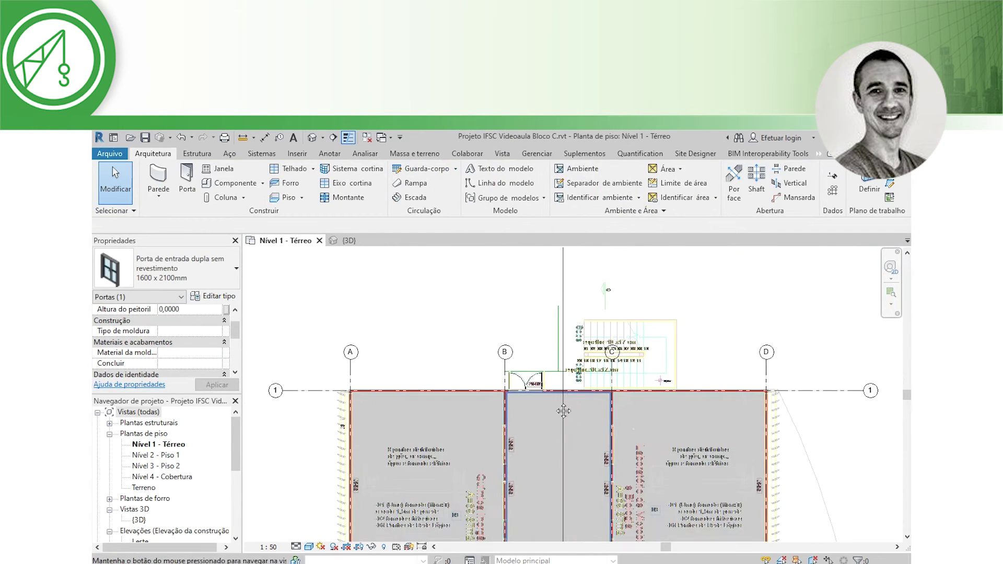
middle_click_drag(578, 476, 503, 320)
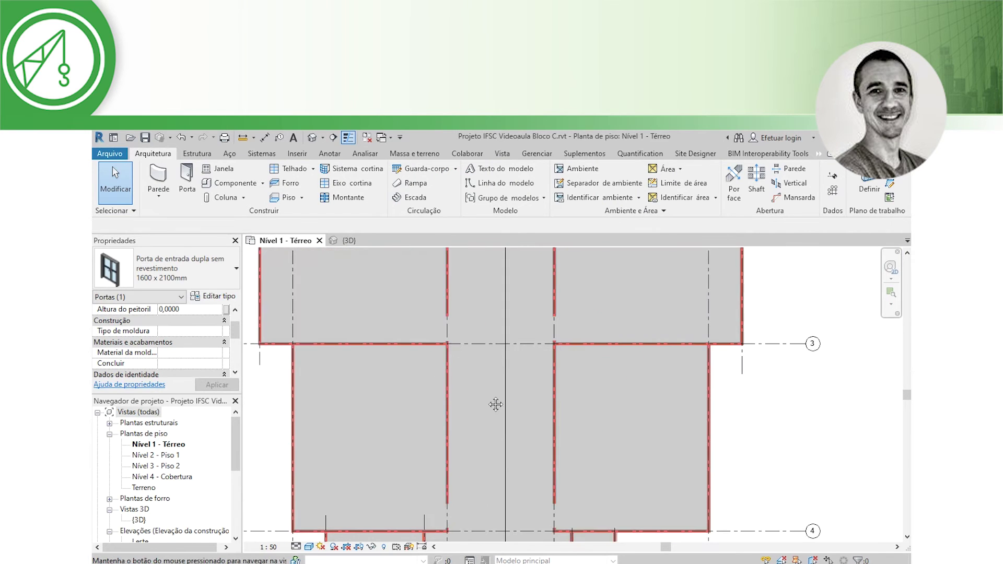
middle_click_drag(505, 385, 505, 216)
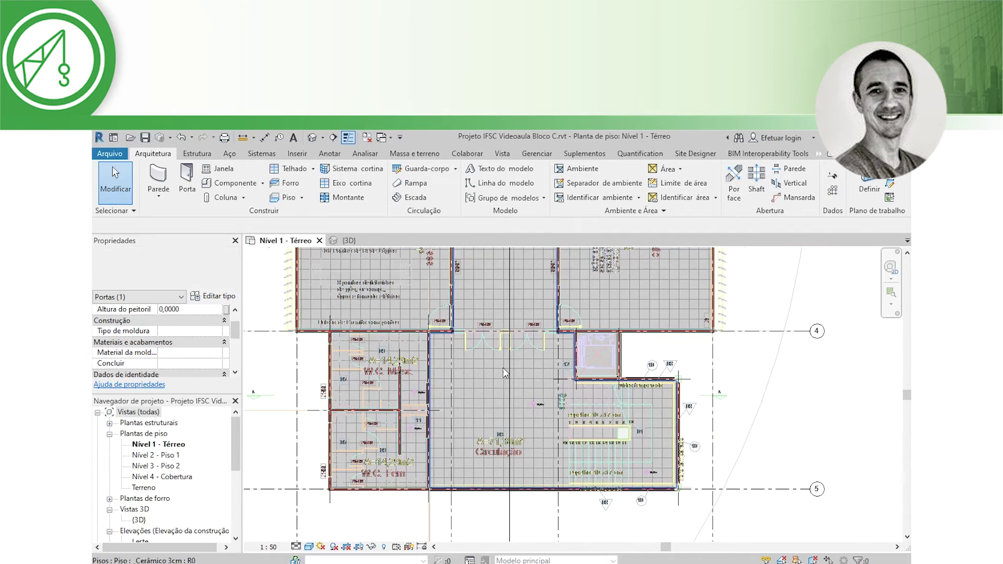
Step: Load the Porta veneziana corrediça quádrupla sem revestimento door family from the Porta externa folder
key("Escape")
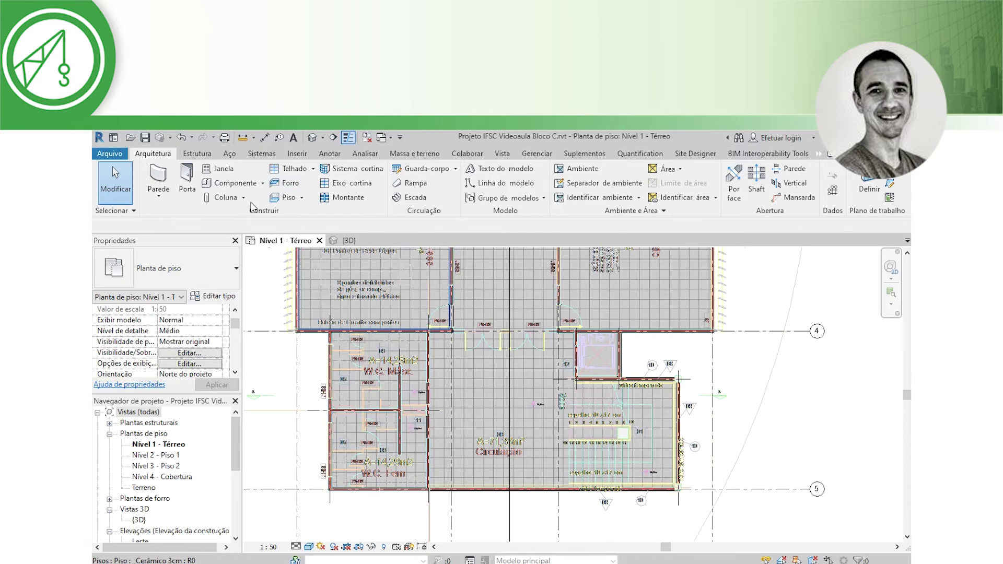
left_click(184, 180)
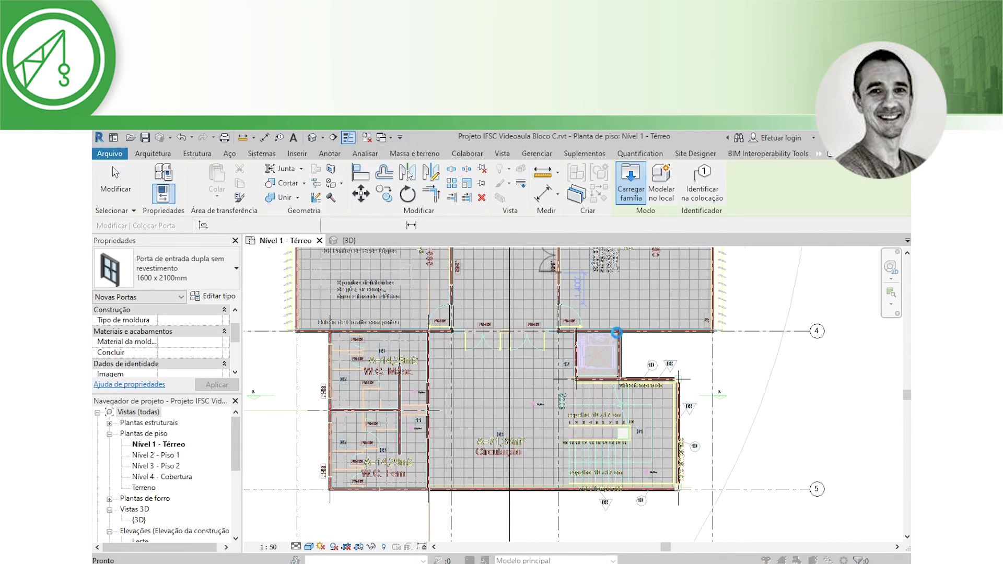
left_click(631, 180)
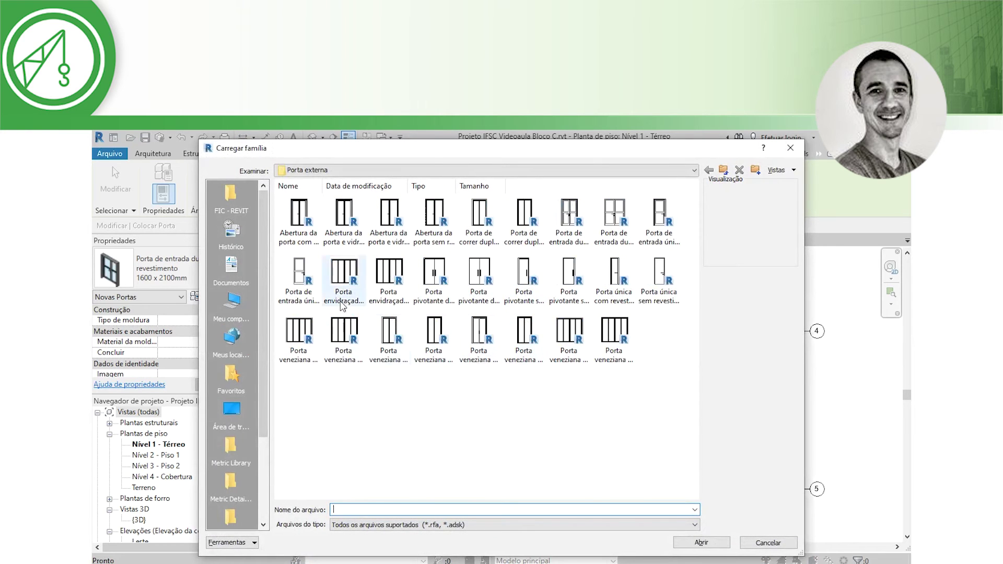
left_click(382, 278)
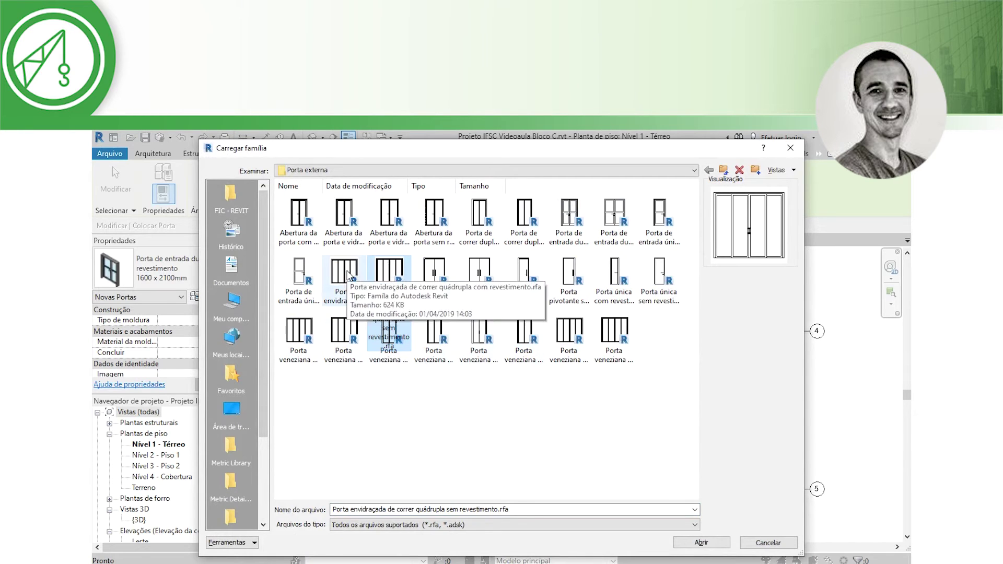
left_click(342, 360)
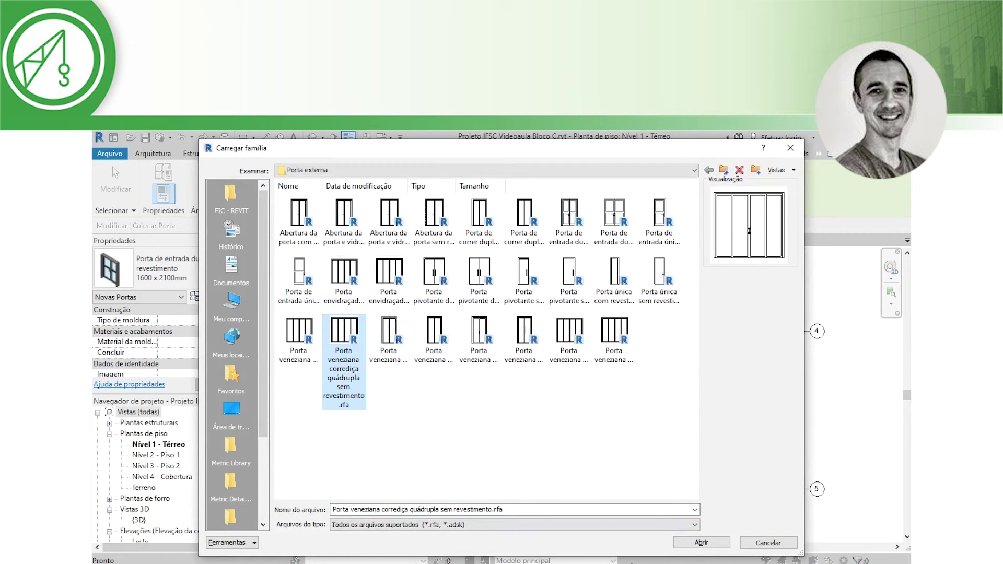
left_click(686, 543)
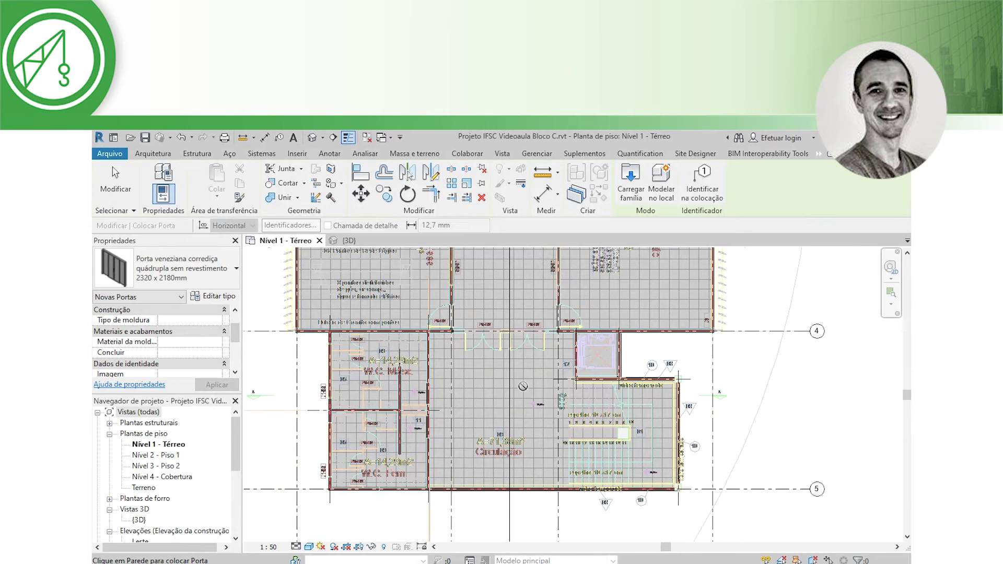
Step: Place the 2320 x 2180mm quadruple sliding louvred door in Circulação's bottom wall and select it
scroll(470, 486, "up", 2)
scroll(465, 488, "up", 3)
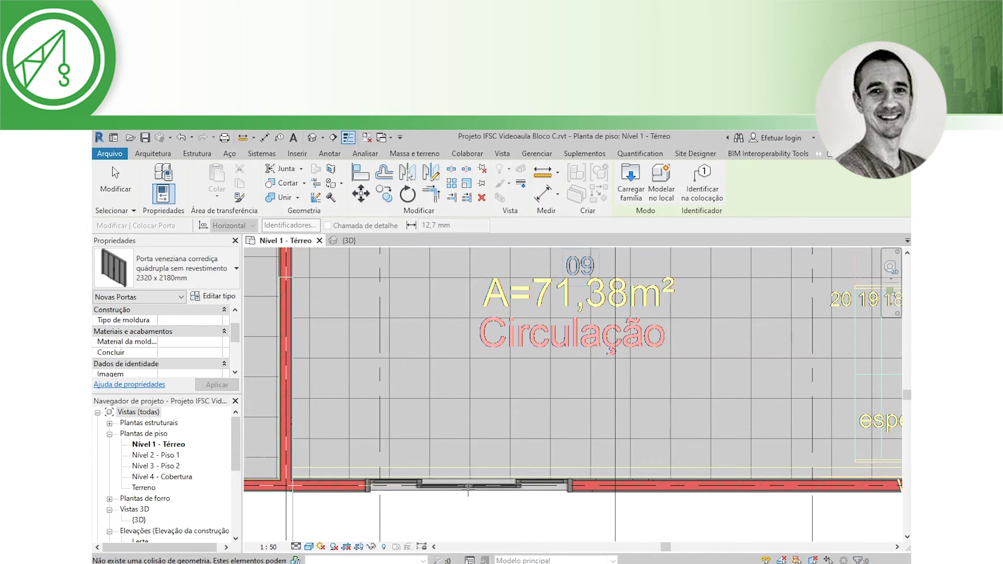
scroll(462, 496, "down", 2)
scroll(462, 496, "down", 2)
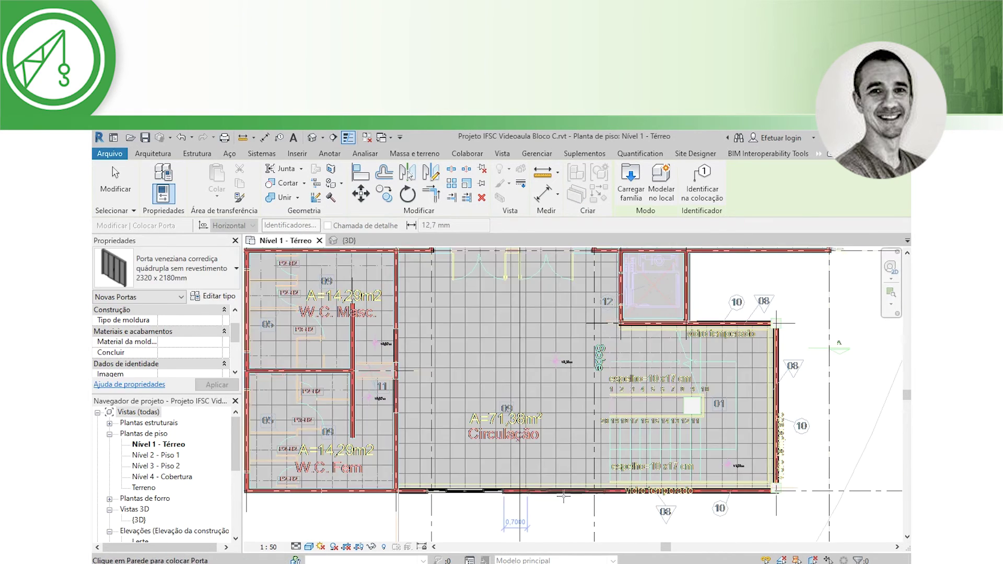
scroll(558, 496, "up", 2)
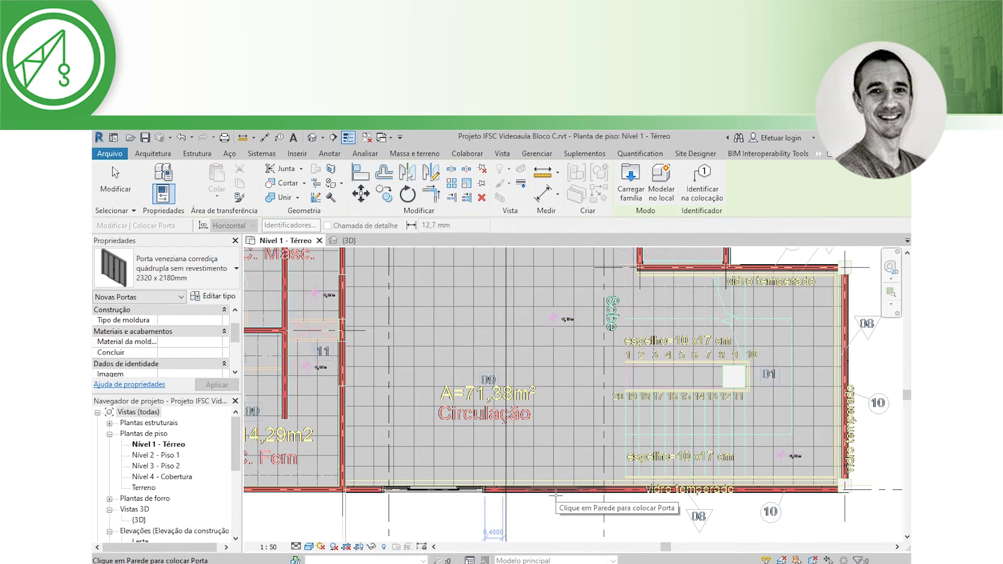
left_click(555, 493)
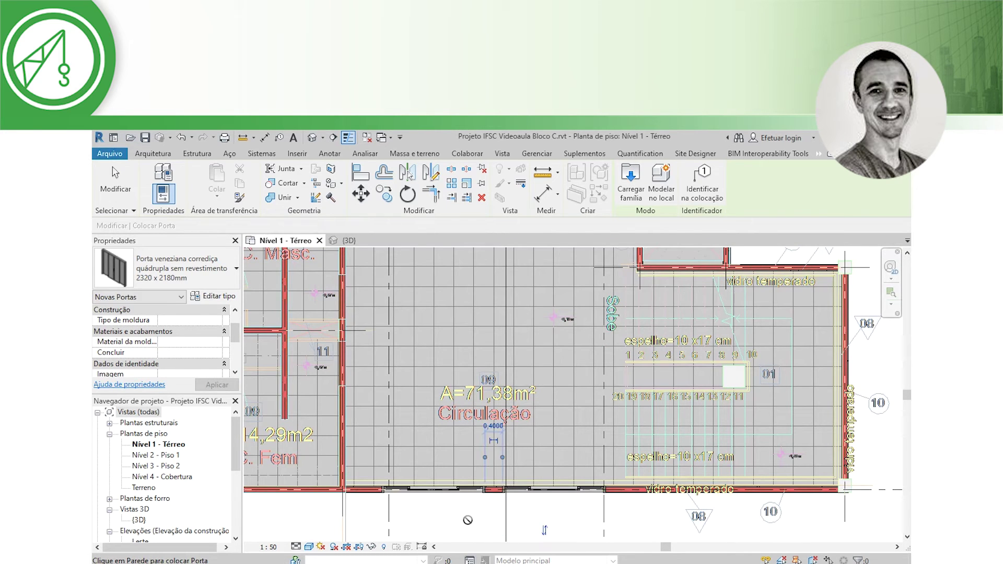
key("Escape")
middle_click_drag(413, 499, 432, 451)
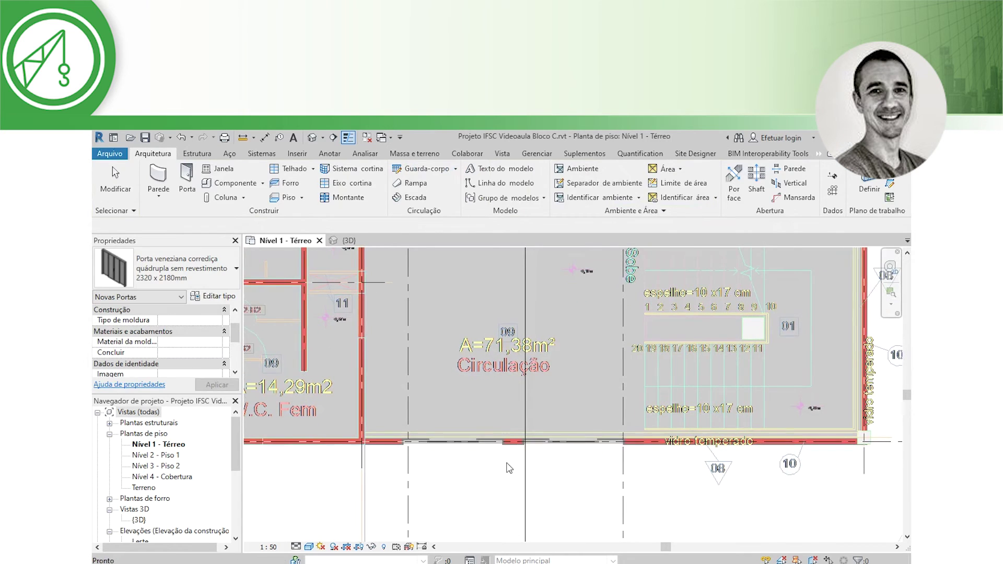
left_click(443, 443)
scroll(444, 441, "up", 2)
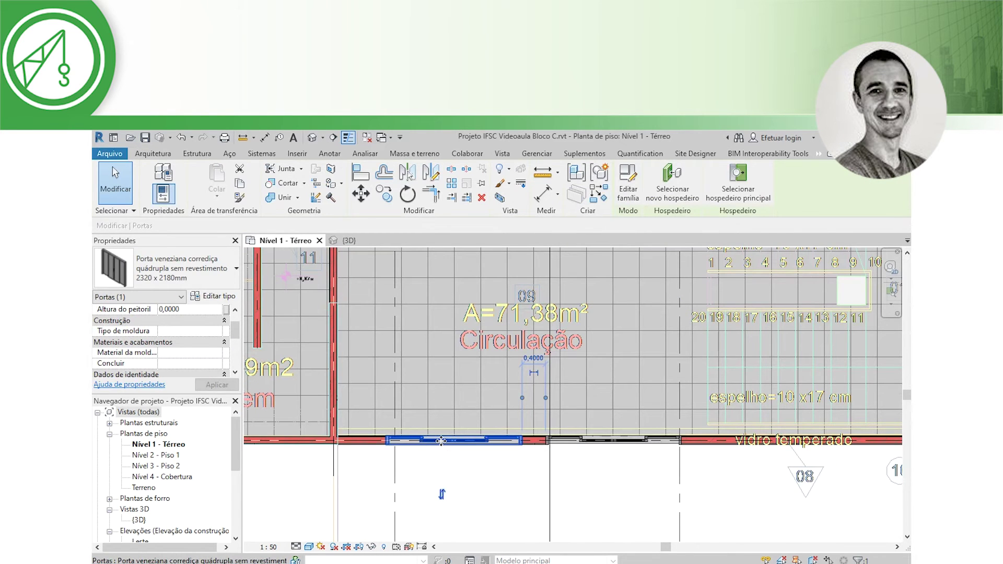
Step: Nudge the other door in the lower wall left to a 0,2400 offset
left_click(534, 358)
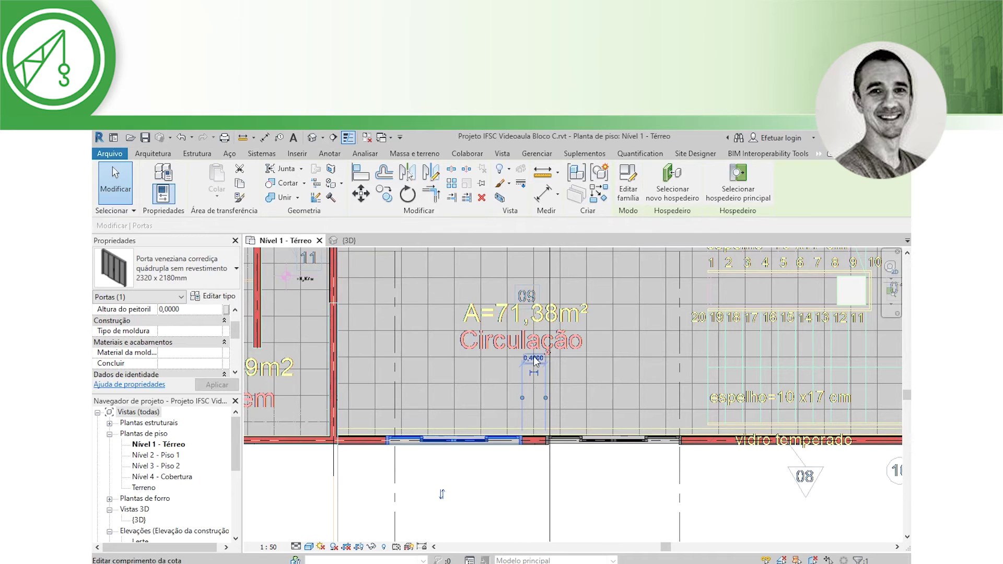
key("Escape")
key("Escape")
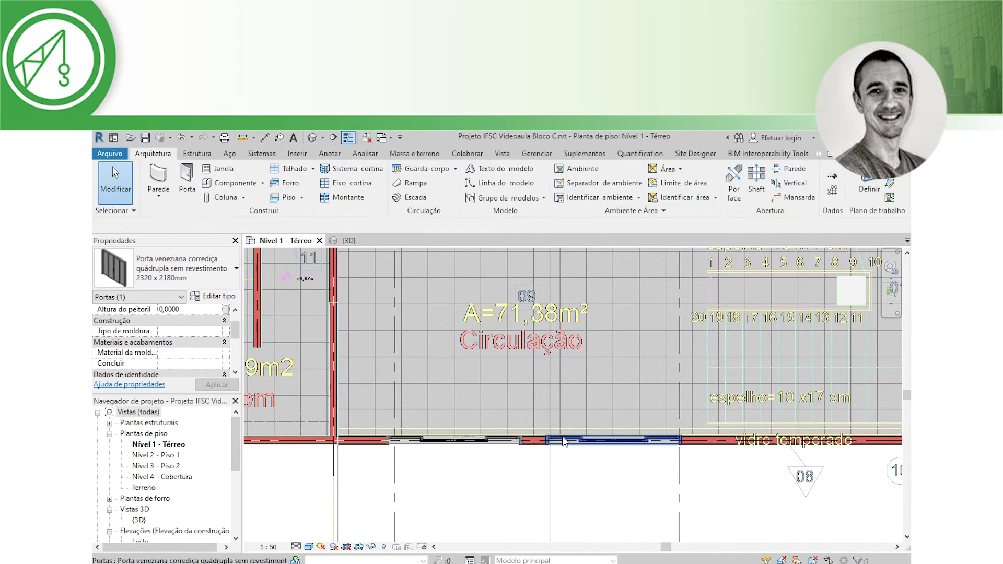
left_click(564, 441)
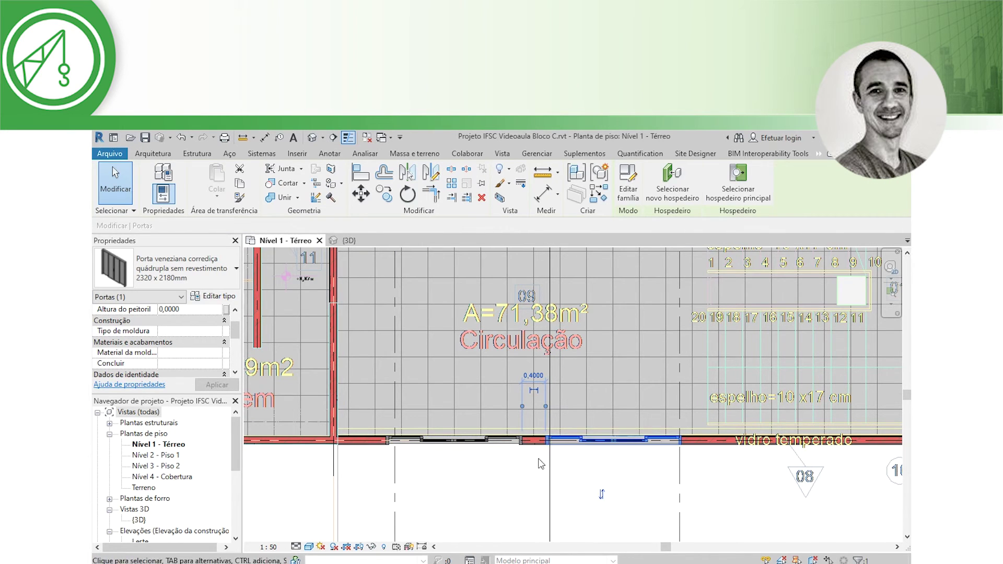
key("Left")
key("Left")
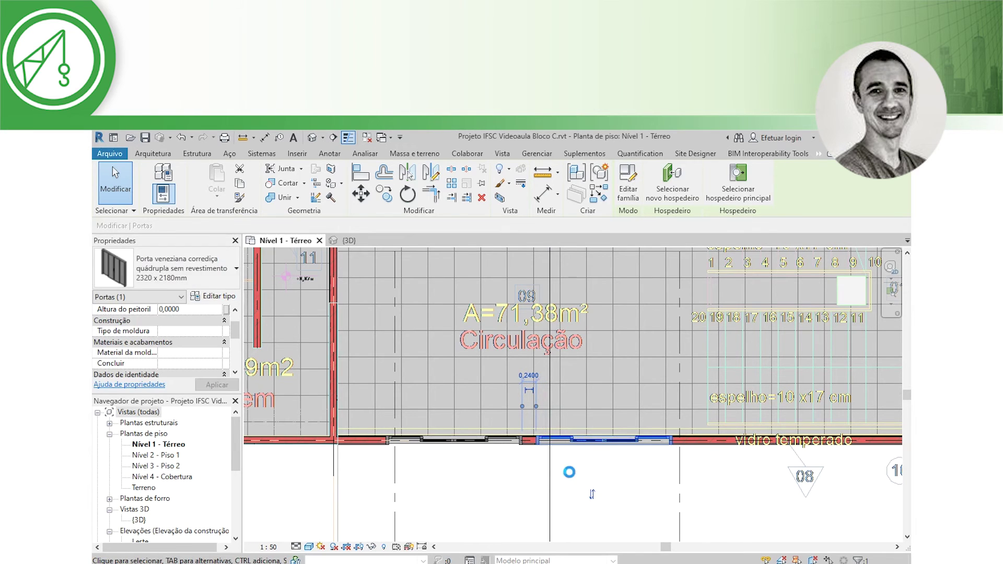
key("Left")
key("Left")
key("Left")
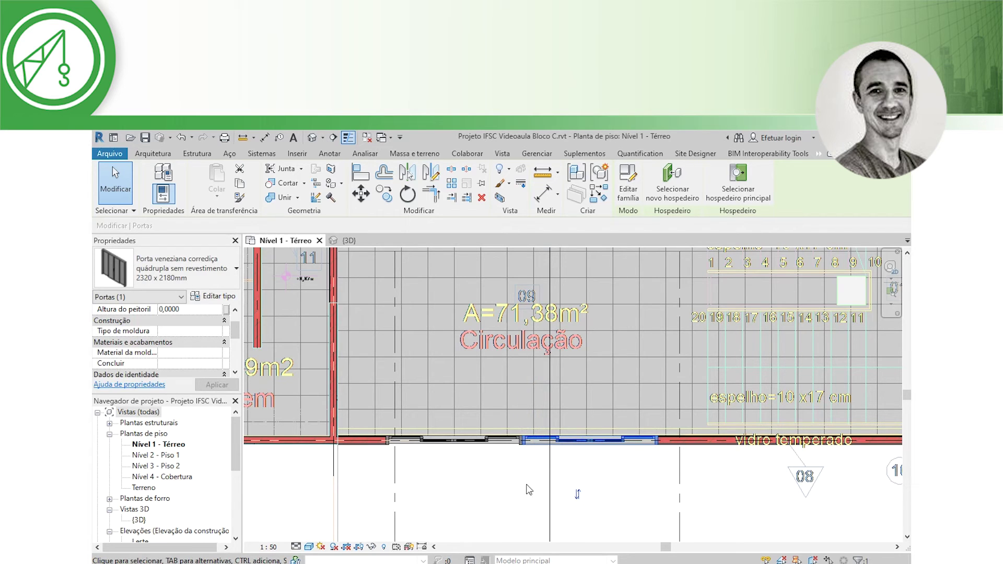
Step: Zoom in on the sliding door in the lower wall and clear the selection
scroll(505, 472, "down", 2)
scroll(491, 468, "down", 2)
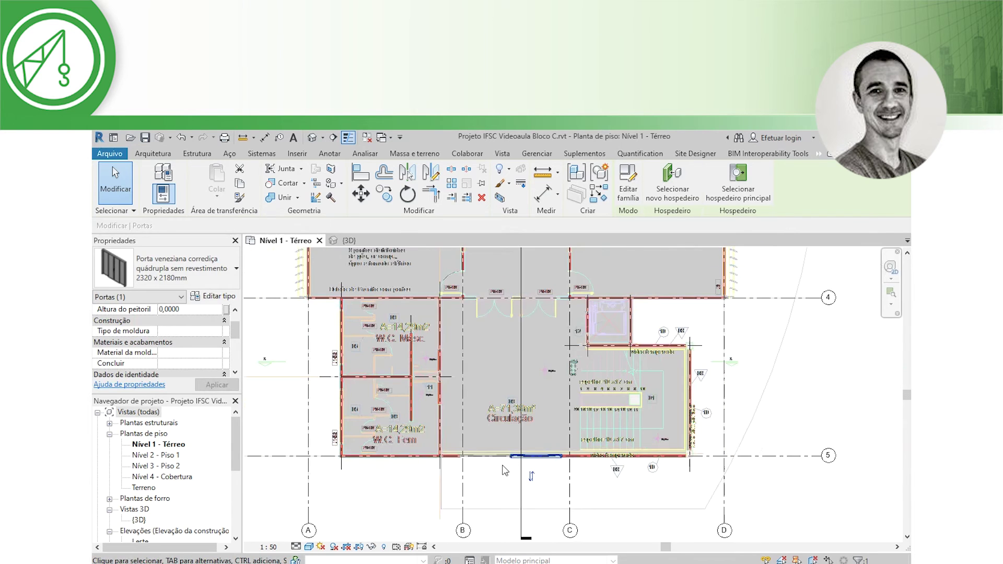
scroll(473, 463, "up", 1)
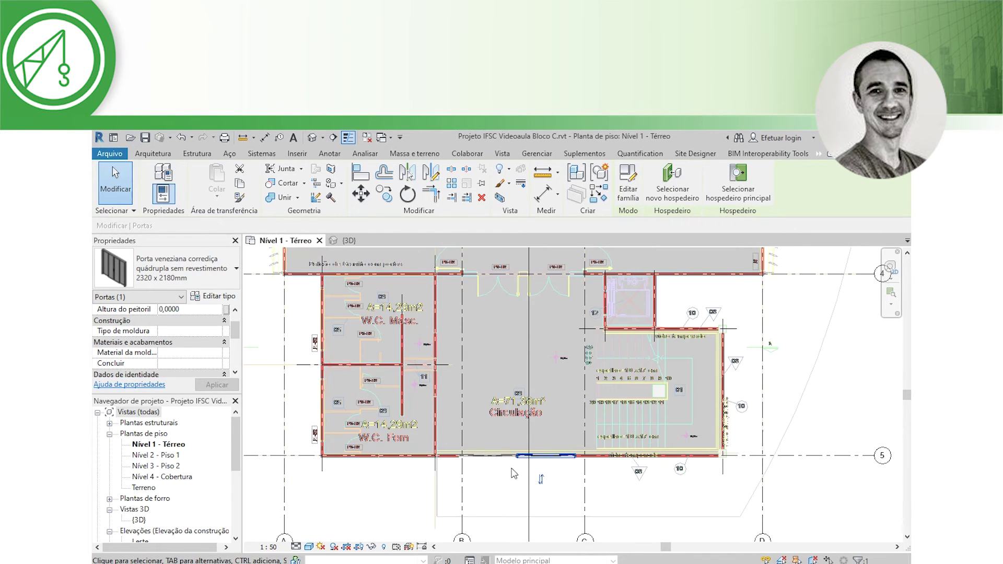
scroll(536, 473, "up", 1)
scroll(579, 466, "up", 1)
scroll(593, 461, "up", 1)
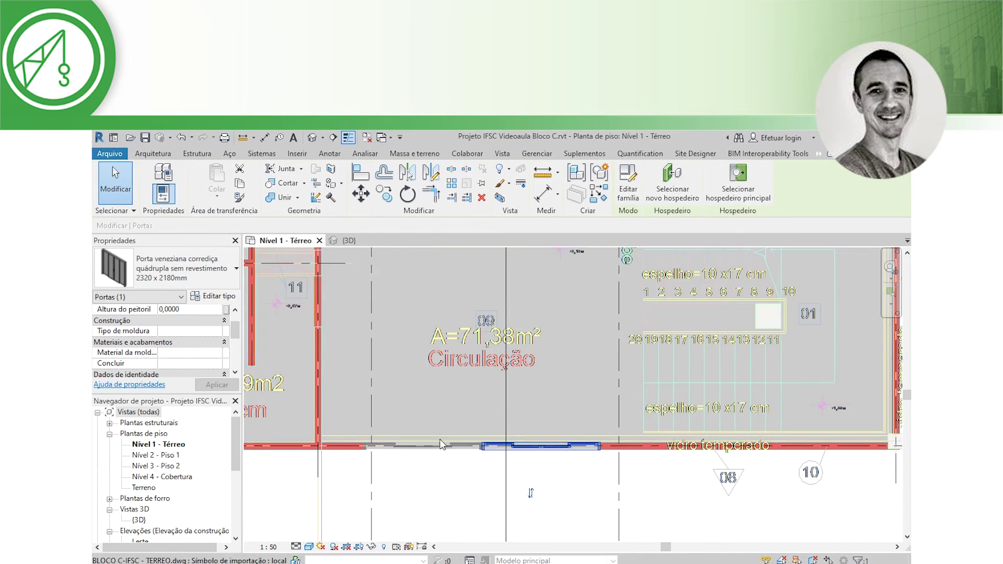
scroll(574, 463, "down", 1)
scroll(538, 468, "down", 1)
scroll(525, 468, "up", 1)
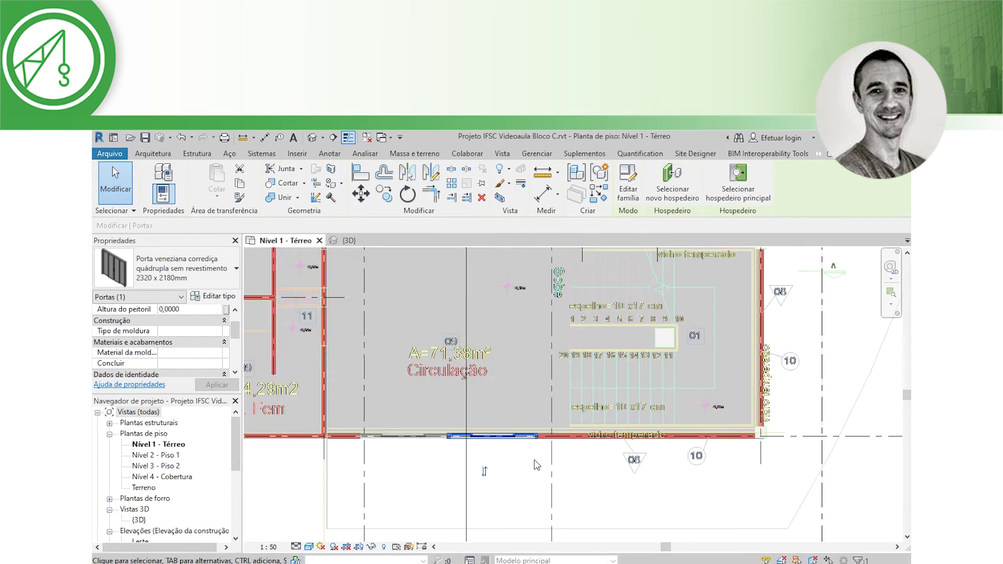
scroll(532, 463, "up", 1)
key("Escape")
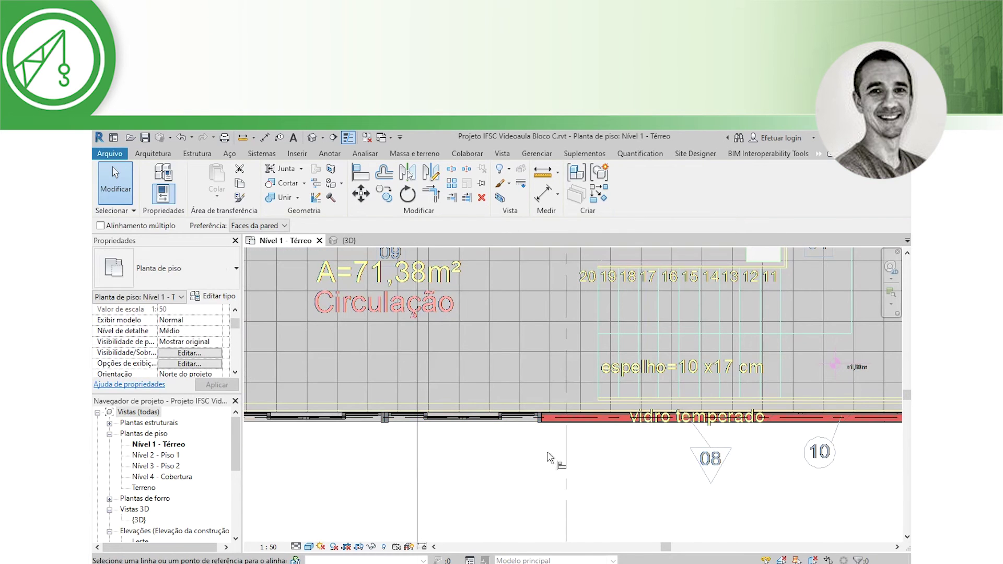
Step: Use Align (AL) to snap the wall end beside the sliding door to the reference line
key("a")
key("l")
scroll(548, 444, "up", 1)
left_click(536, 409)
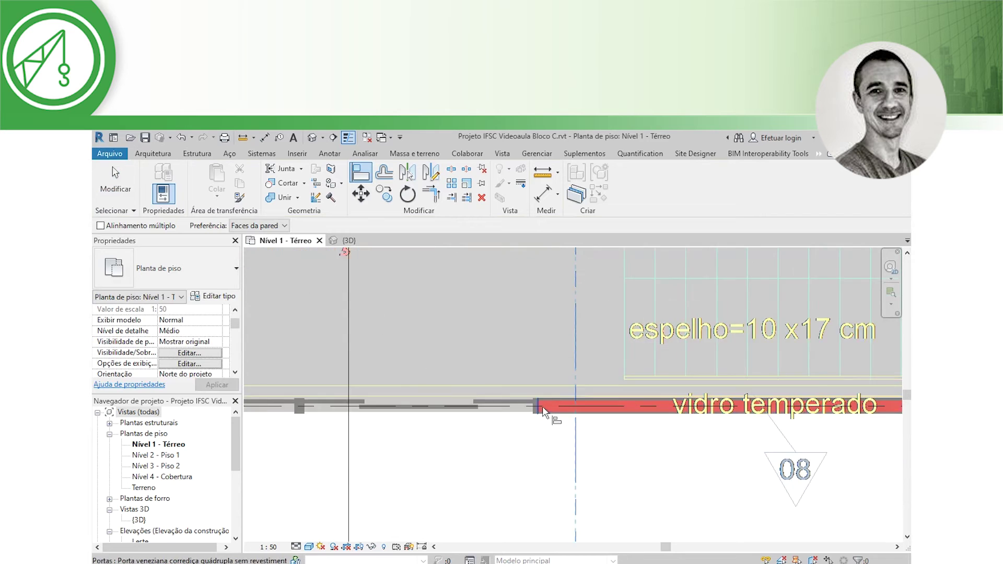
scroll(536, 408, "up", 1)
scroll(556, 479, "down", 1)
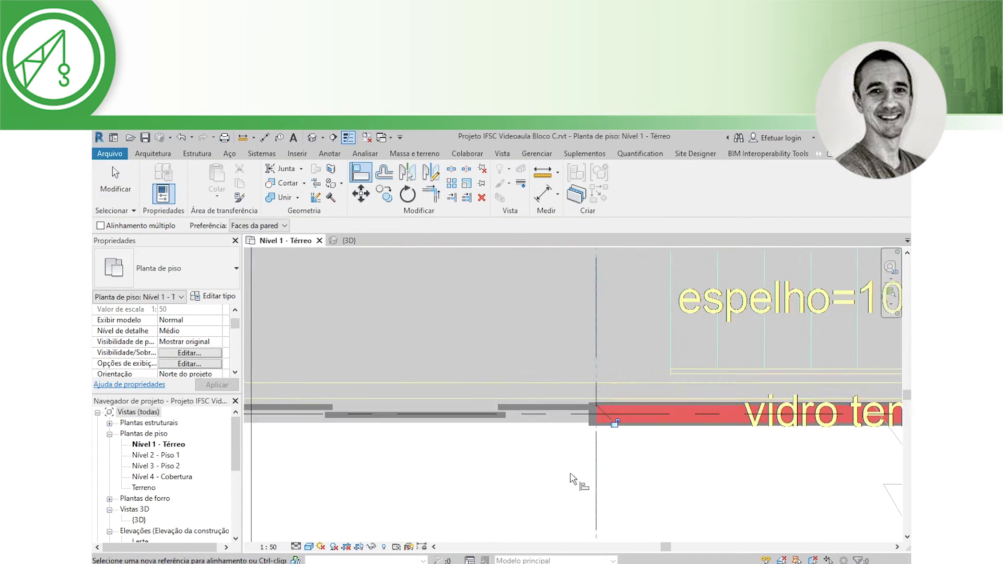
scroll(522, 478, "down", 1)
scroll(377, 456, "up", 1)
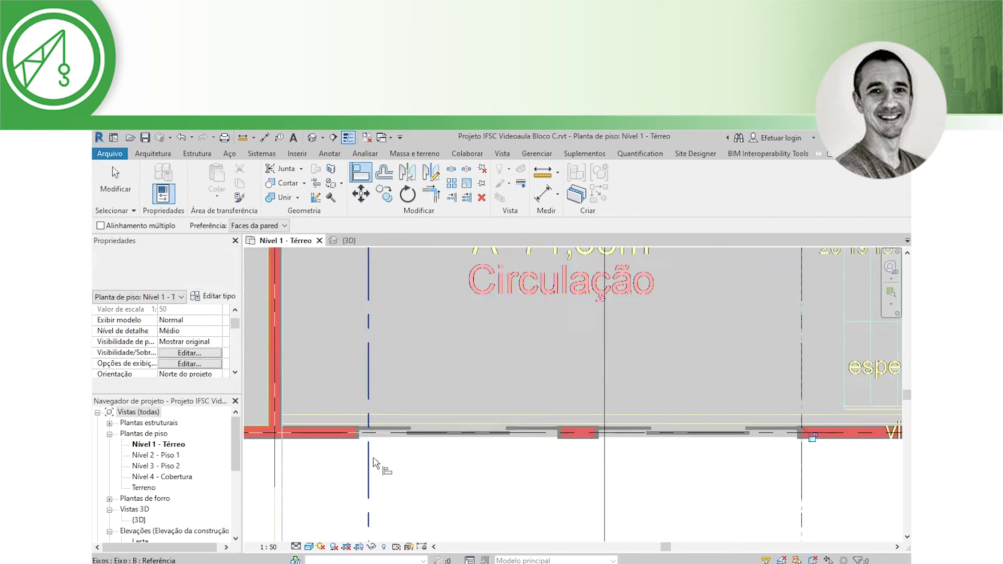
scroll(377, 456, "up", 1)
scroll(355, 439, "up", 1)
left_click(353, 438)
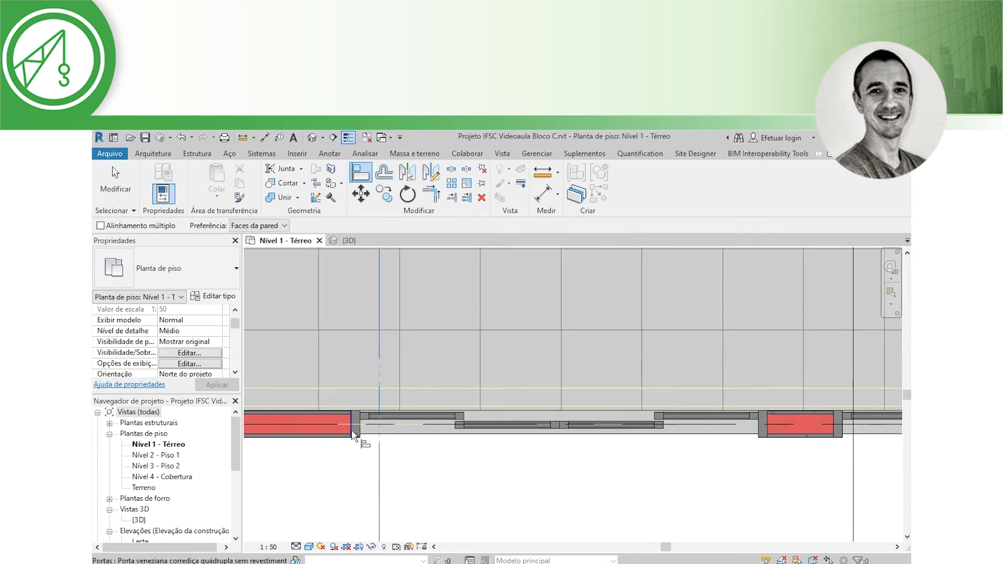
key("Escape")
scroll(618, 441, "down", 1)
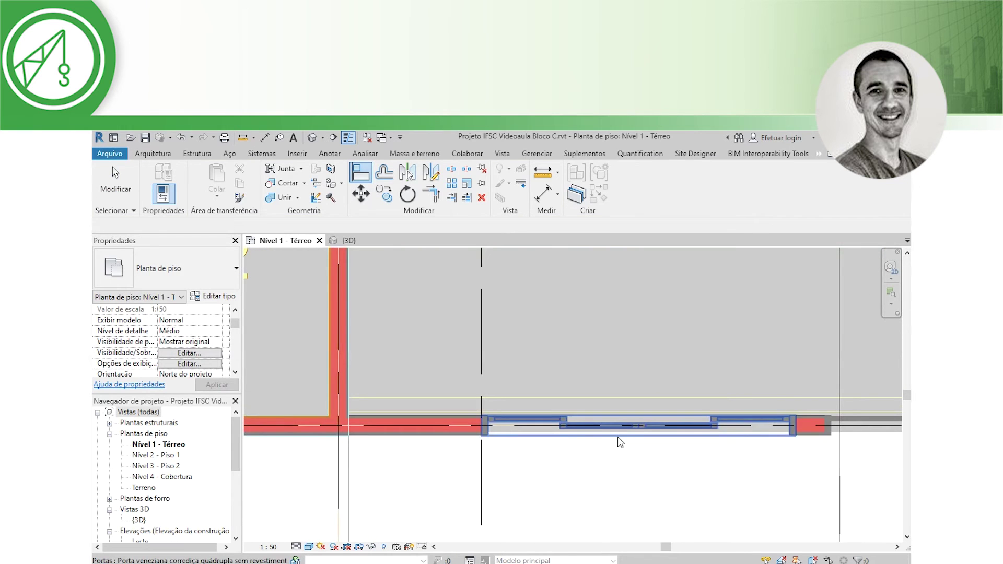
scroll(618, 442, "down", 1)
scroll(619, 444, "down", 1)
scroll(621, 455, "down", 1)
scroll(655, 467, "down", 1)
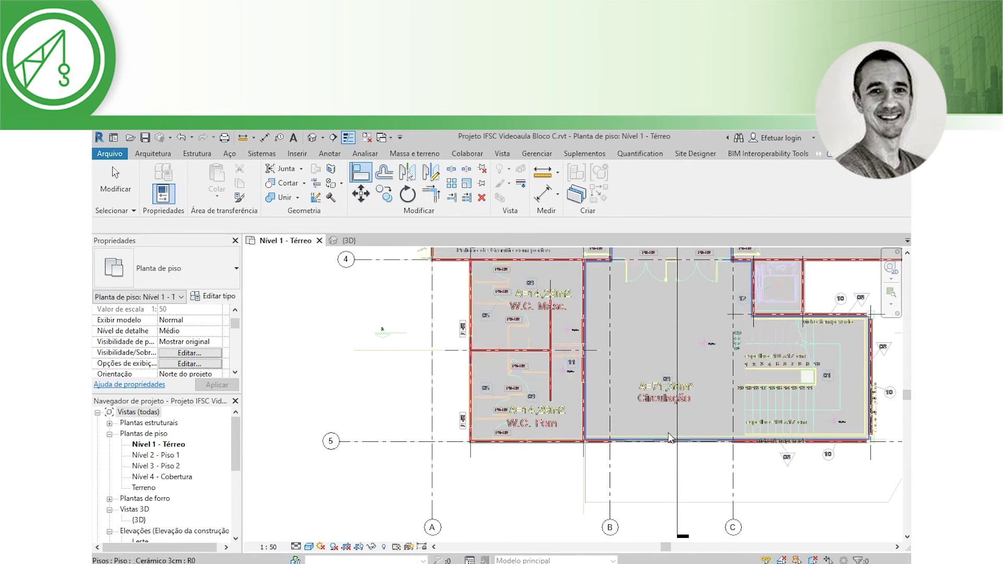
Step: Measure the 0,2100 gap between the door jamb and the adjoining wall post
key("Escape")
middle_click_drag(663, 517, 637, 550)
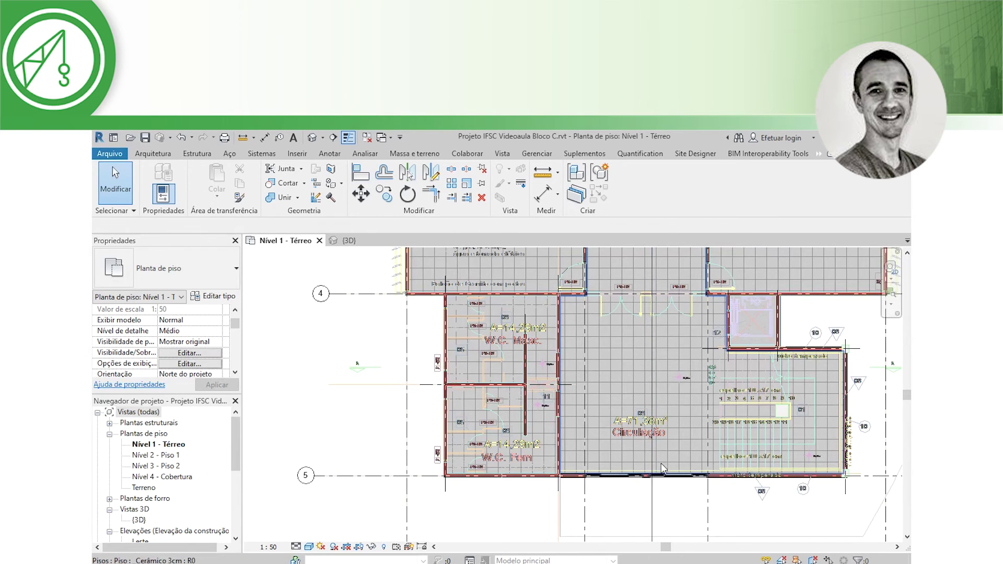
scroll(660, 463, "up", 2)
scroll(653, 470, "up", 2)
scroll(633, 501, "up", 3)
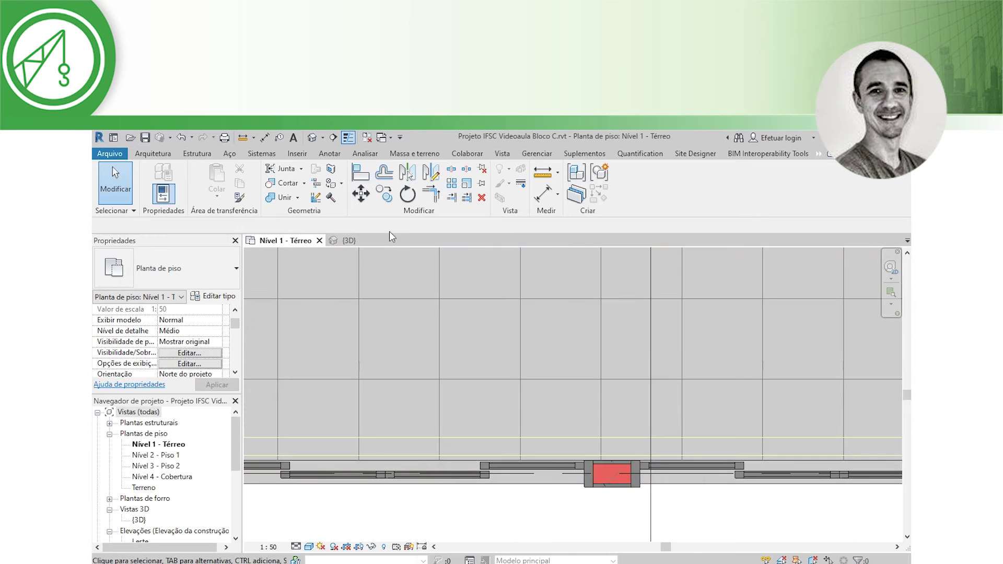
left_click(542, 172)
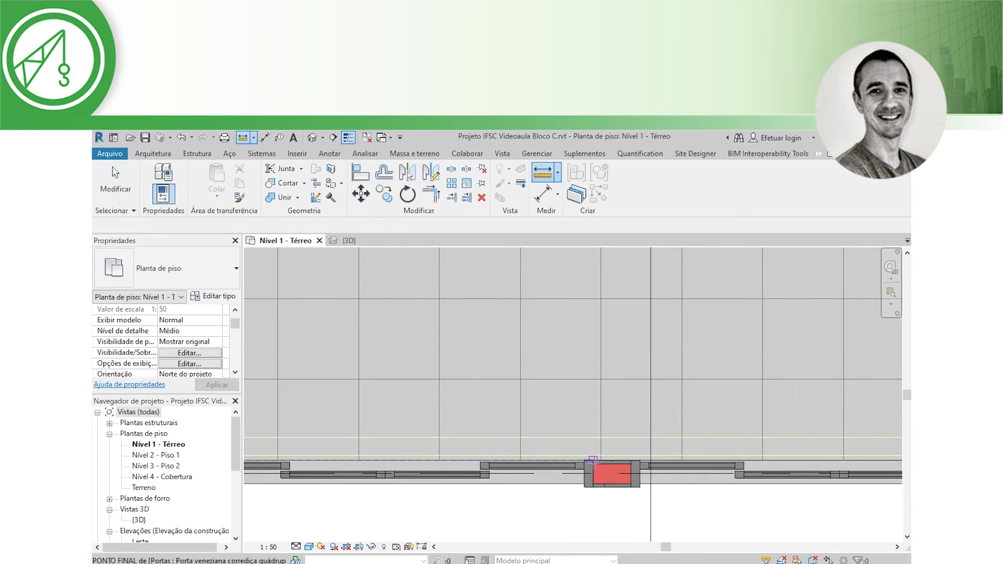
left_click(593, 459)
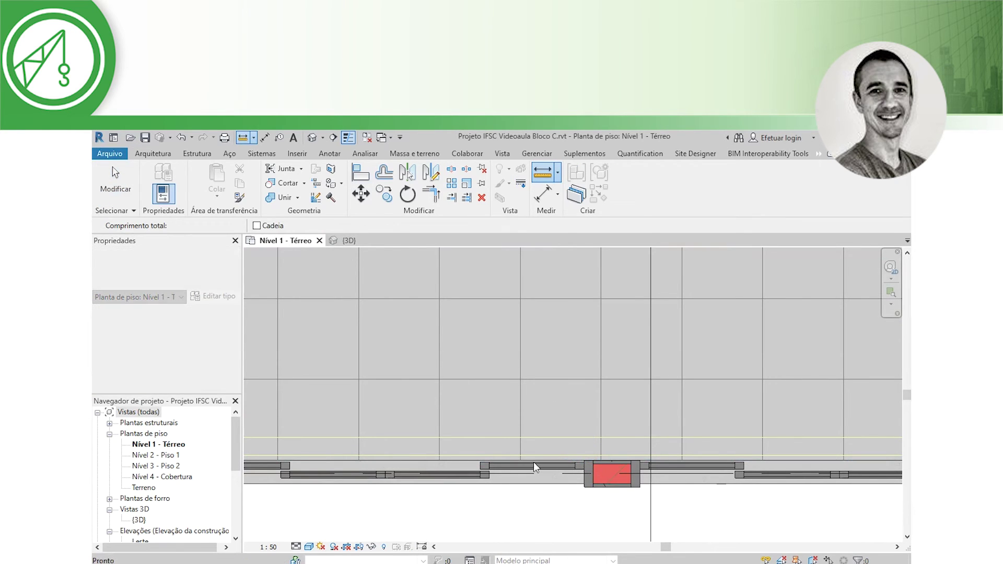
key("Escape")
key("Escape")
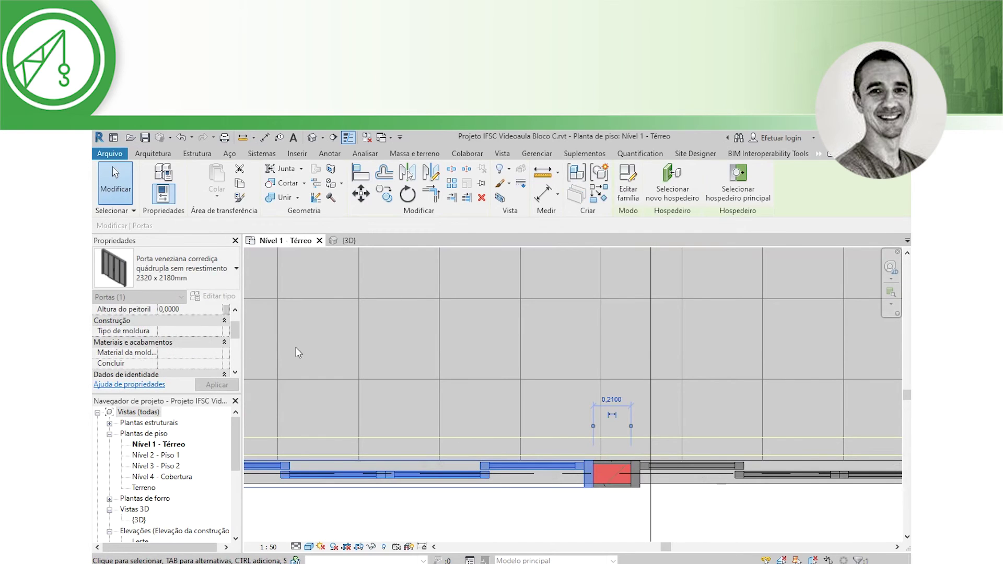
left_click(216, 299)
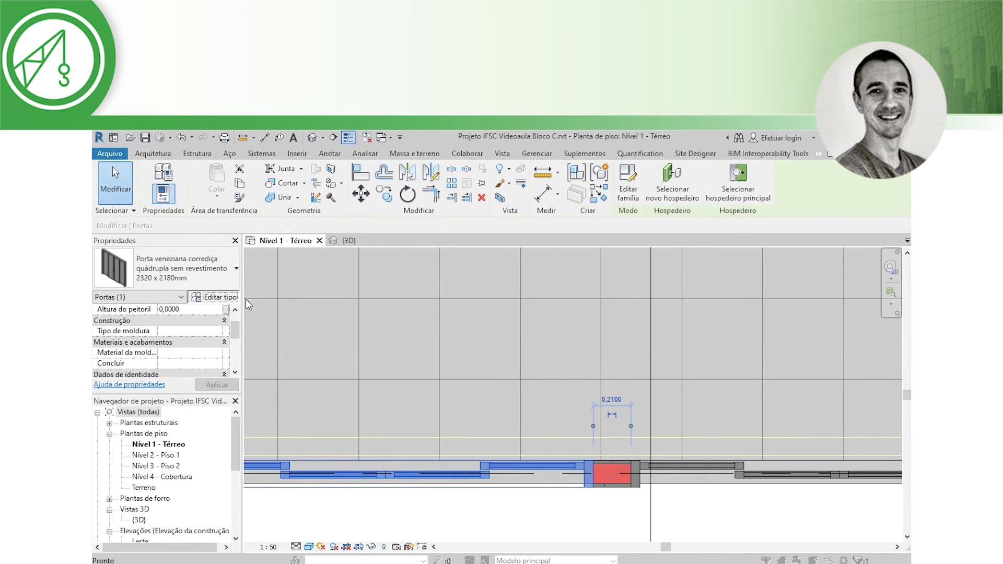
Step: Resize the sliding door type to Largura 2,4250 and Altura 2,3000, renamed 2425 x 2300mm
left_click(561, 393)
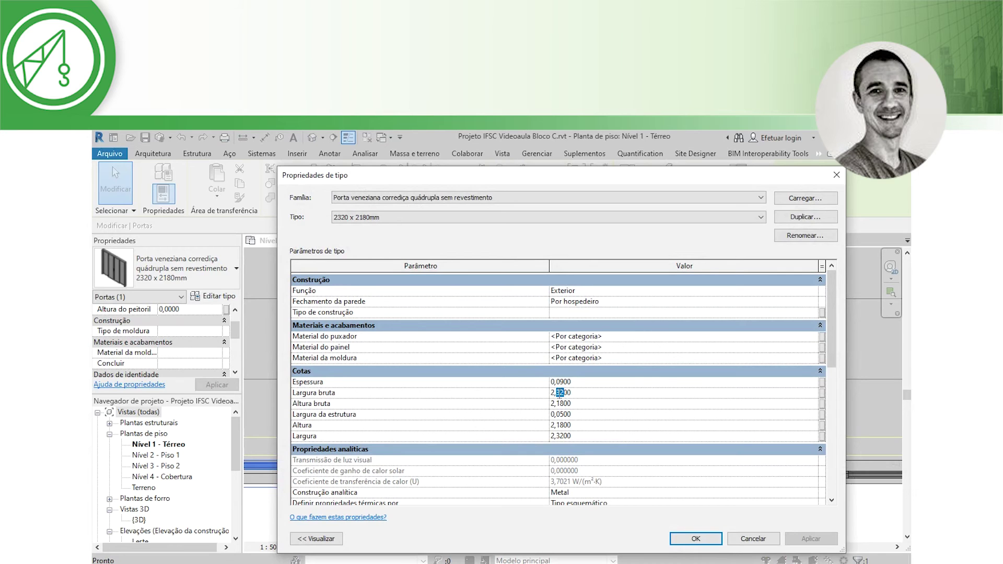
type("25")
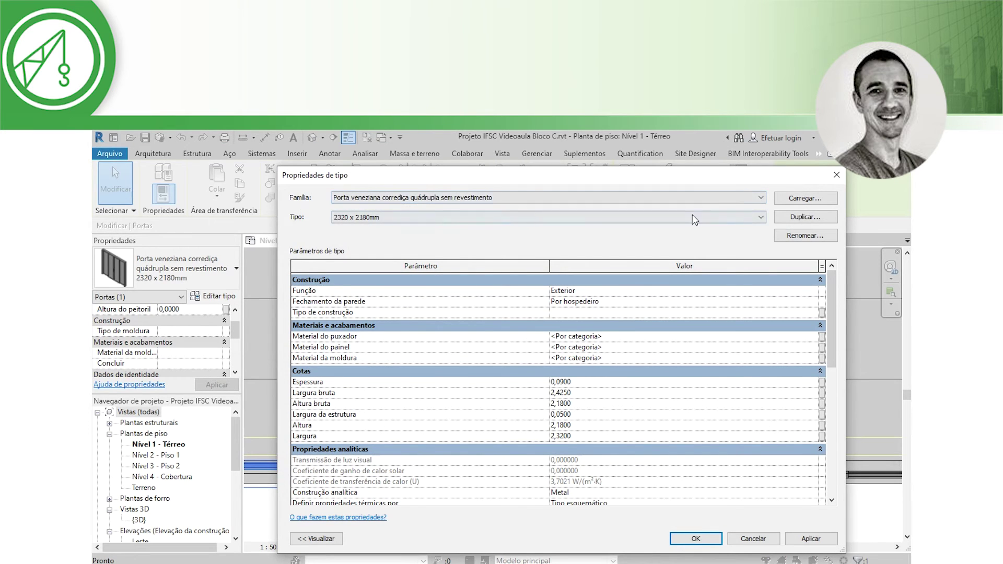
left_click(801, 235)
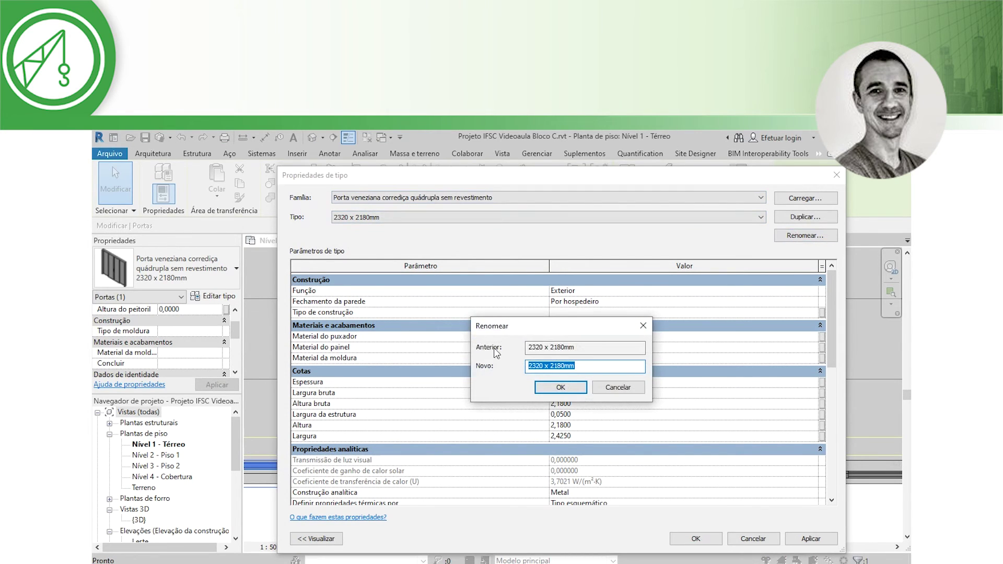
left_click(535, 365)
type("425")
left_click(550, 387)
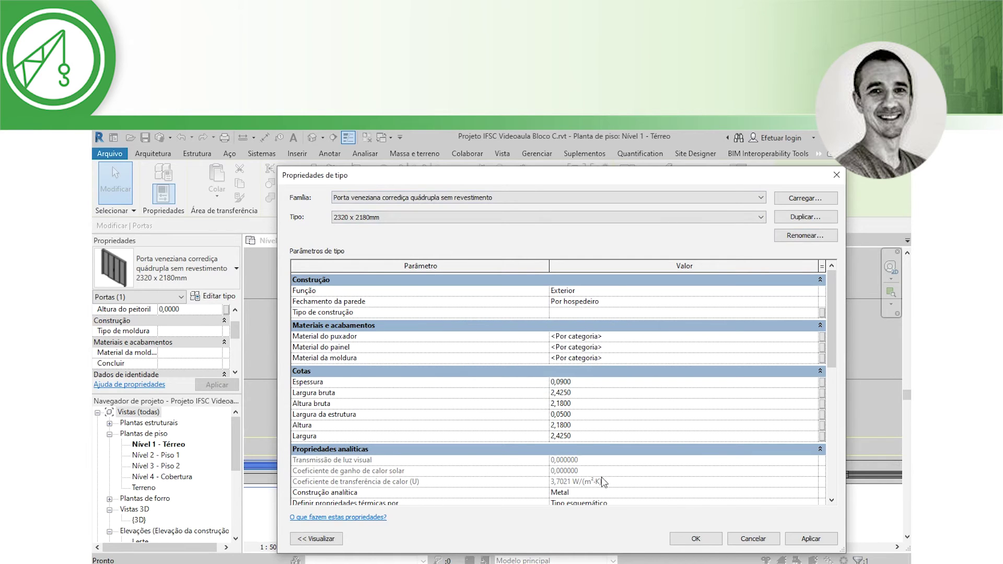
left_click(576, 405)
left_click(805, 235)
left_click(562, 365)
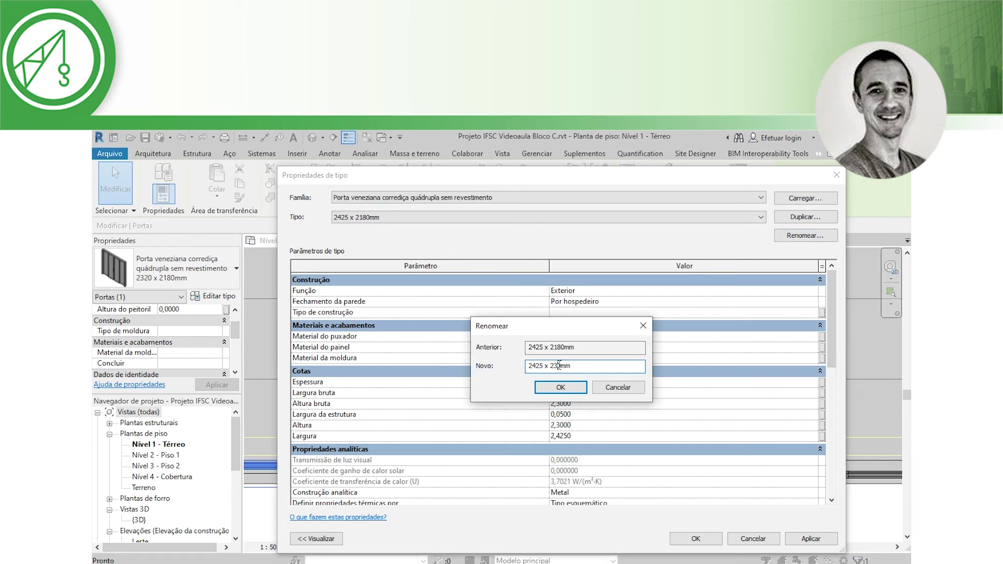
left_click(570, 391)
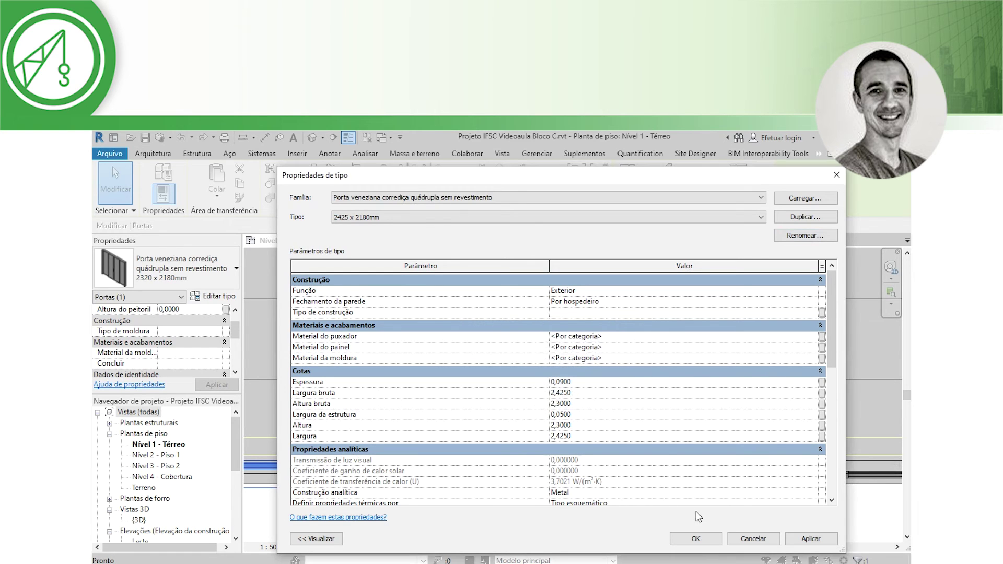
left_click(808, 540)
left_click(694, 538)
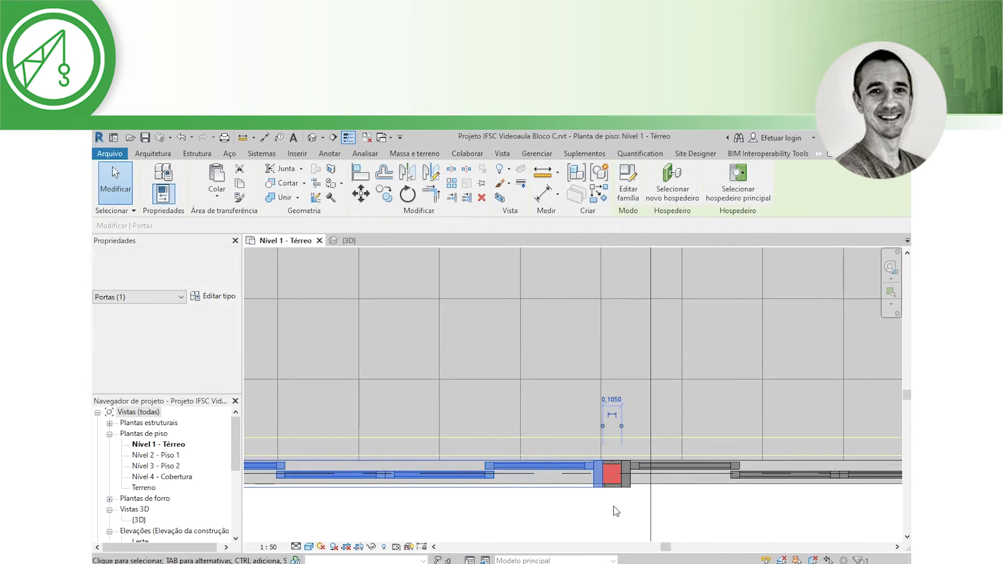
Step: Deselect the door and align one adjoining wall end to its reference line
left_click(619, 501)
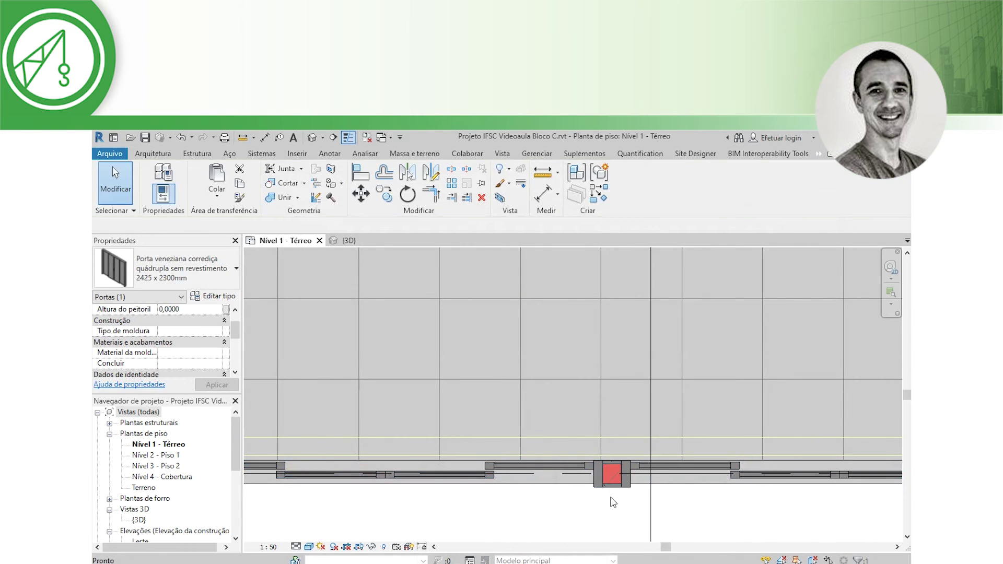
mouse_move(652, 510)
middle_mouse_down()
mouse_move(578, 496)
mouse_move(592, 495)
middle_mouse_up()
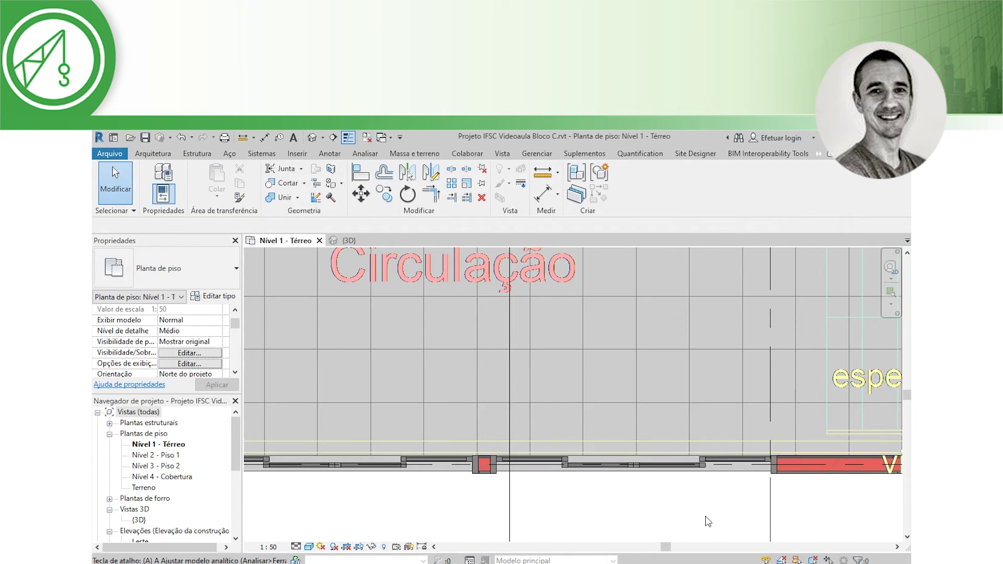
key("a")
key("l")
scroll(763, 493, "up", 2)
left_click(767, 488)
left_click(775, 468)
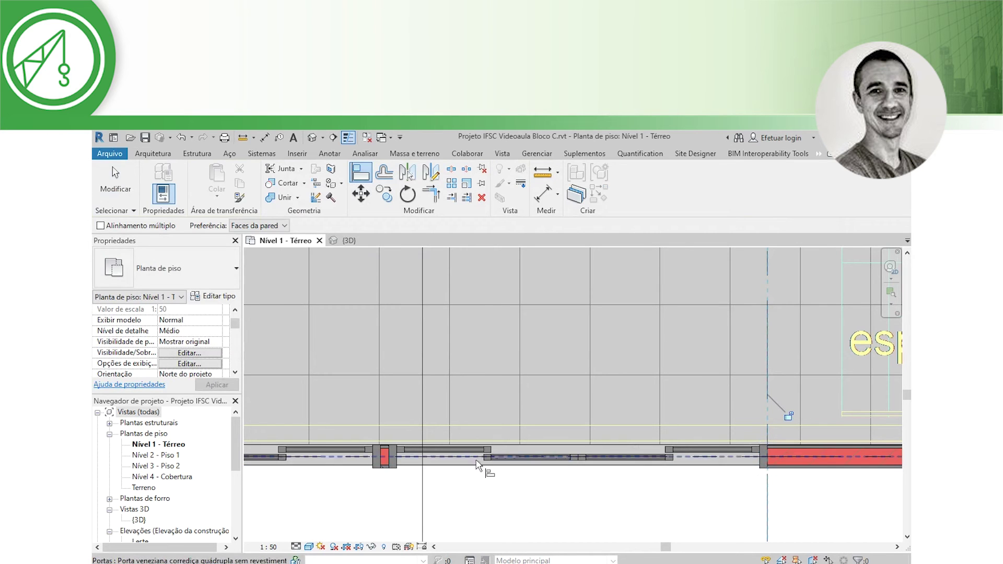
key("Escape")
key("Escape")
Step: Align the other wall end beside the enlarged door to its reference line
scroll(483, 504, "down", 3)
scroll(577, 501, "up", 2)
scroll(392, 488, "up", 2)
key("a")
key("l")
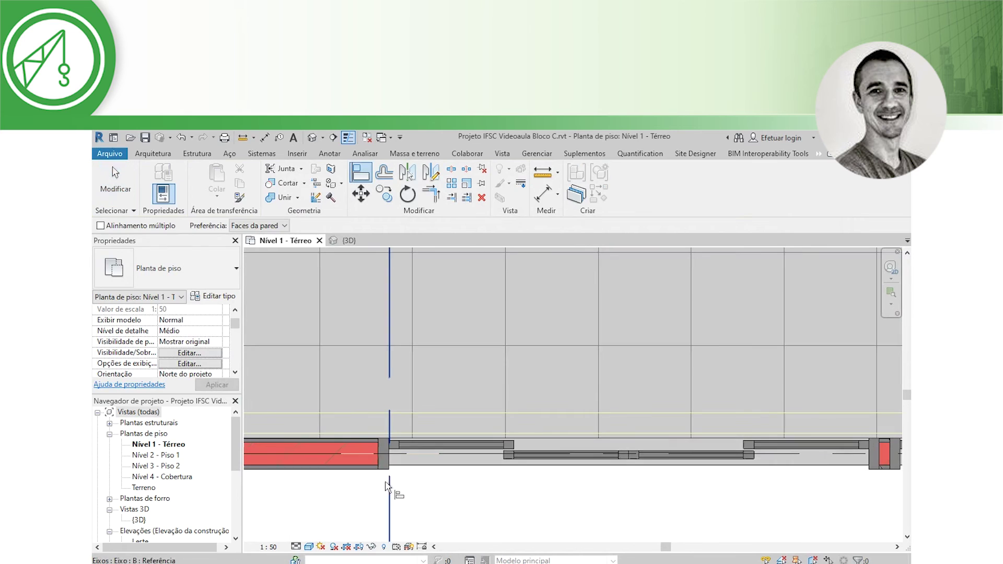
left_click(374, 456)
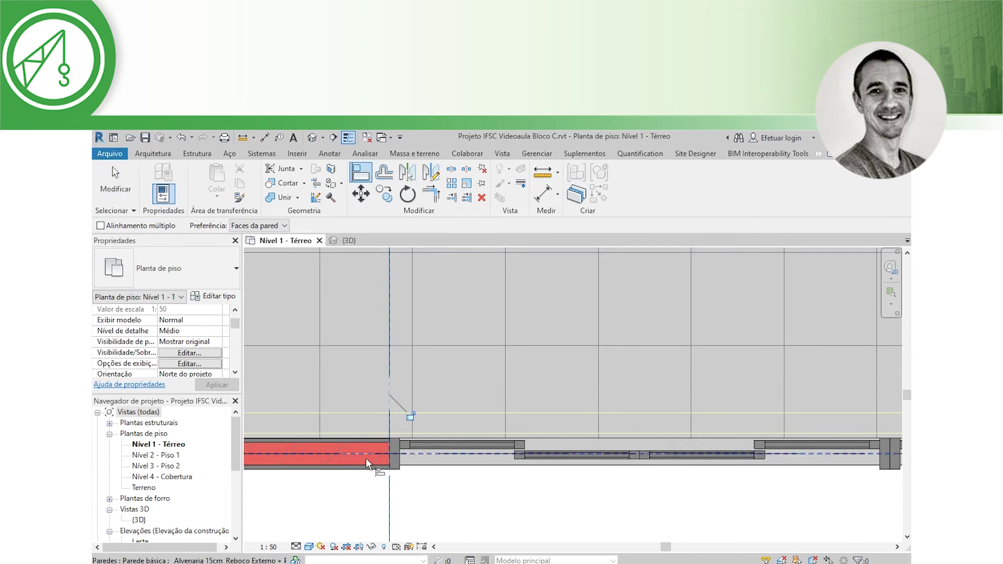
scroll(366, 457, "down", 2)
key("Escape")
key("Escape")
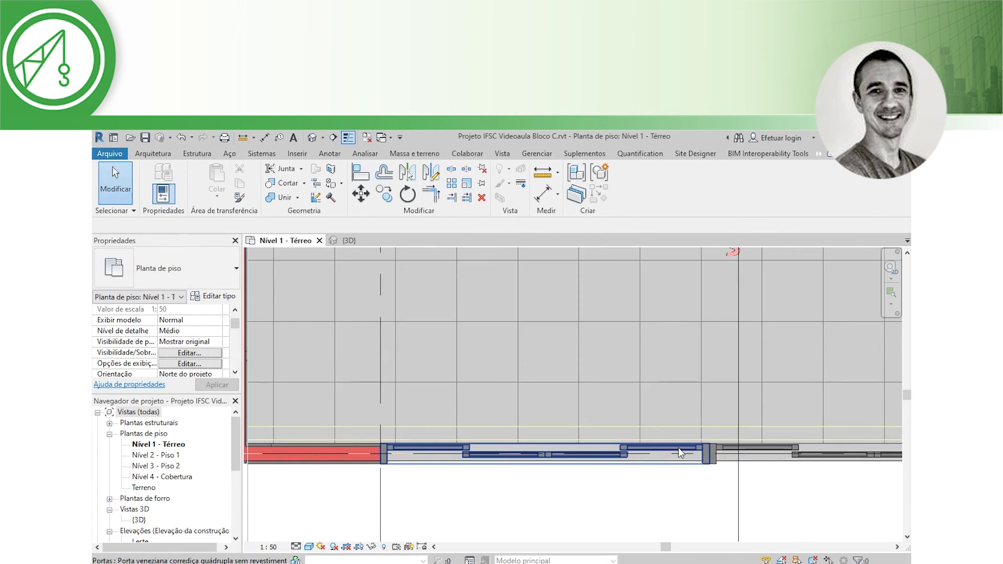
scroll(678, 447, "up", 3)
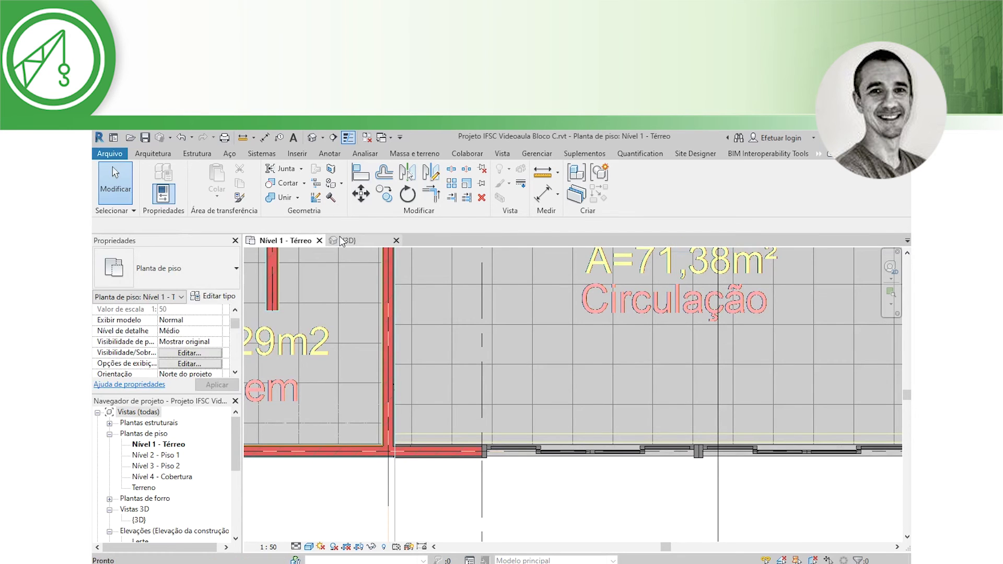
Step: Inspect the enlarged door in the 3D view, then return to the Nível 1 - Térreo plan
left_click(342, 240)
scroll(586, 412, "down", 5)
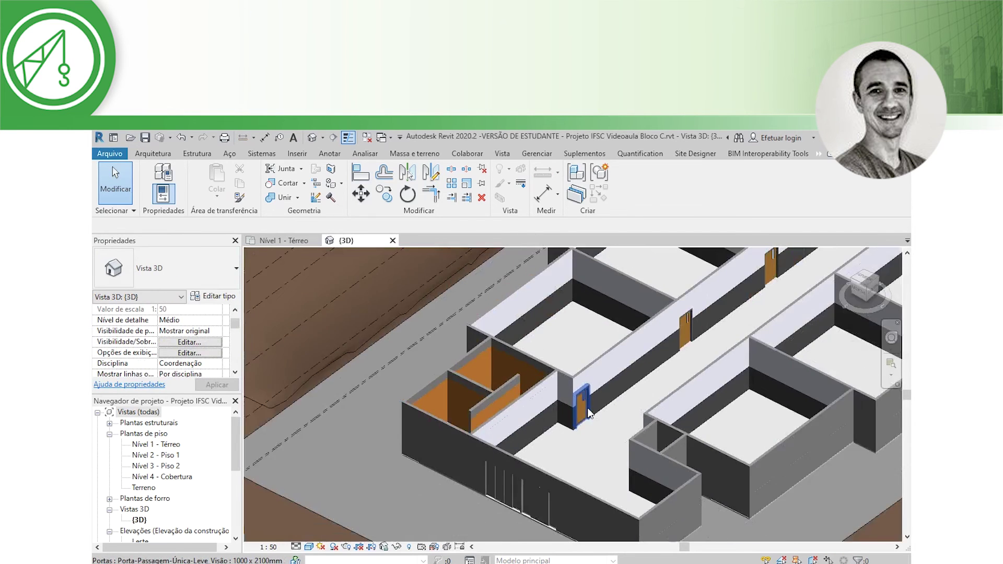
scroll(545, 518, "up", 2)
scroll(541, 523, "up", 2)
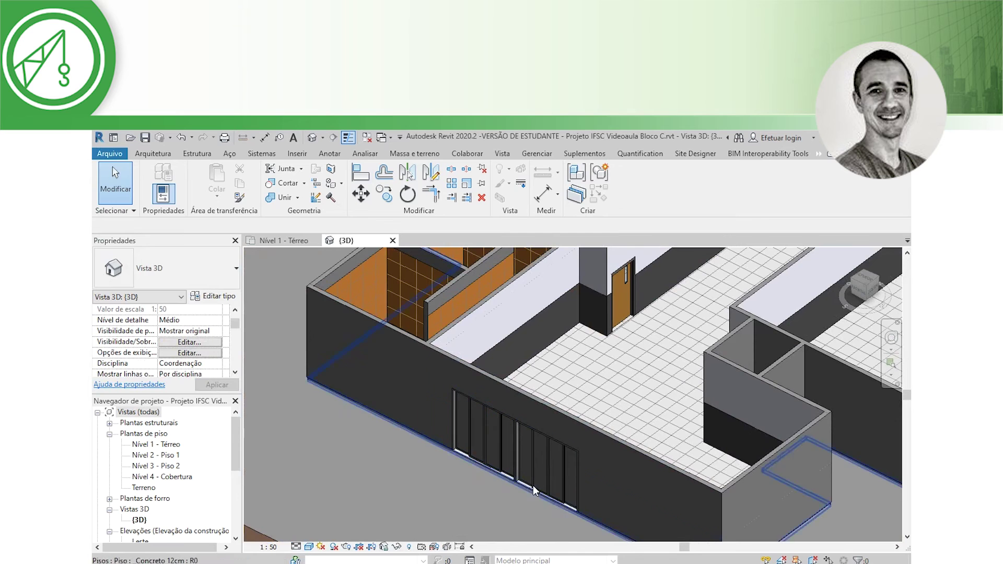
scroll(507, 400, "down", 2)
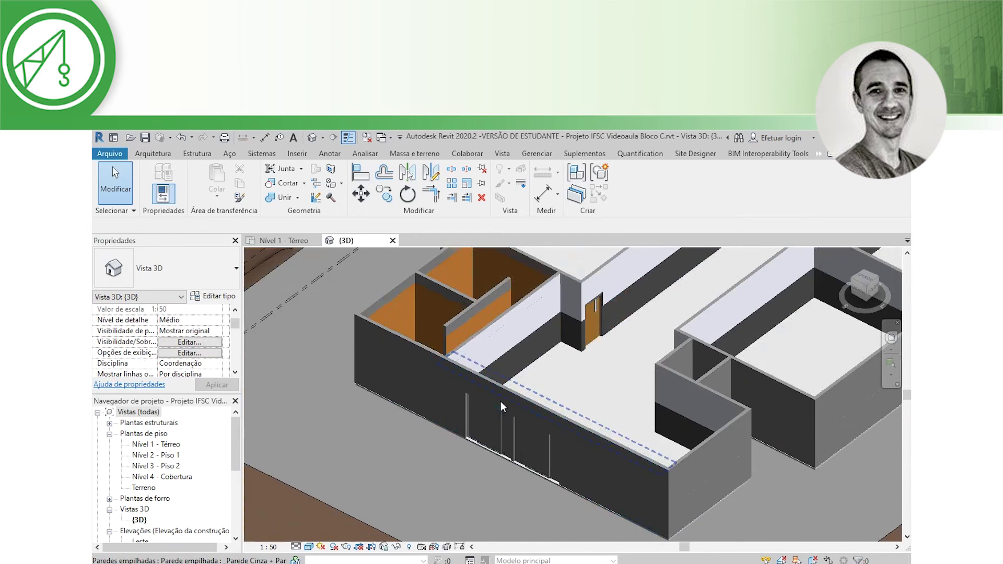
scroll(501, 401, "down", 2)
middle_click_drag(567, 372, 545, 383)
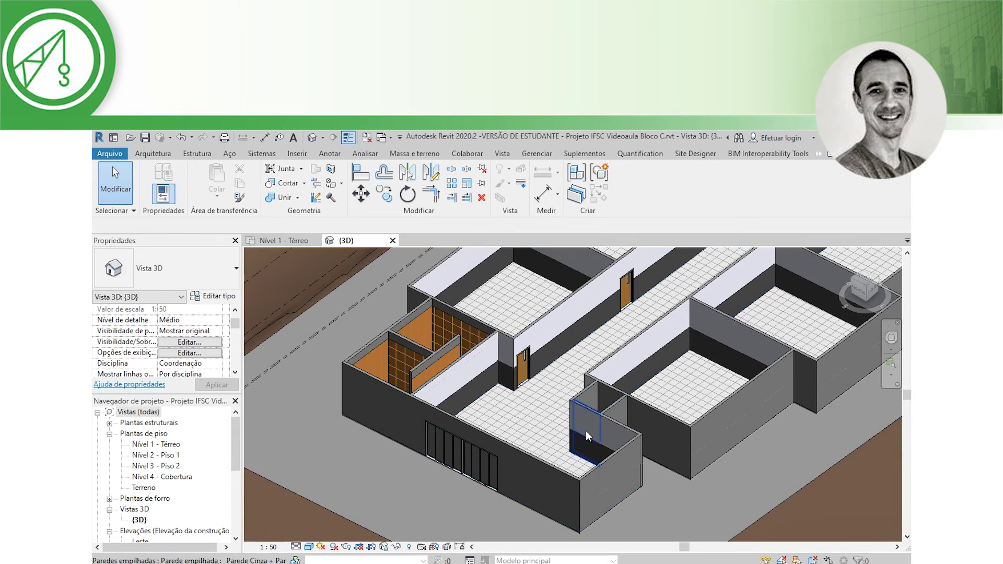
left_click(308, 241)
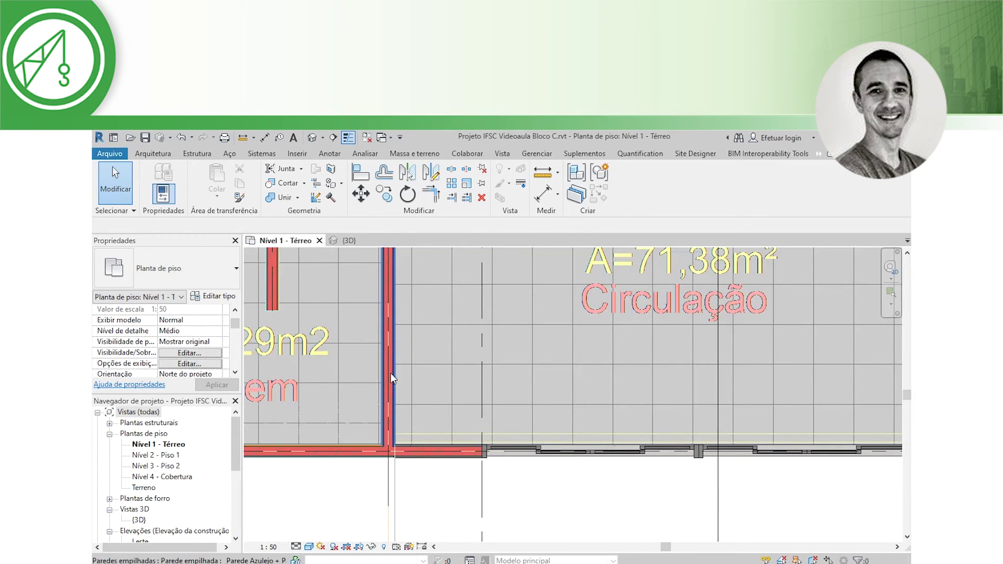
Step: Cut a rectangular wall opening into the wall between W.C. Masc. and Circulação
left_click(390, 373)
scroll(524, 377, "down", 2)
scroll(525, 377, "down", 2)
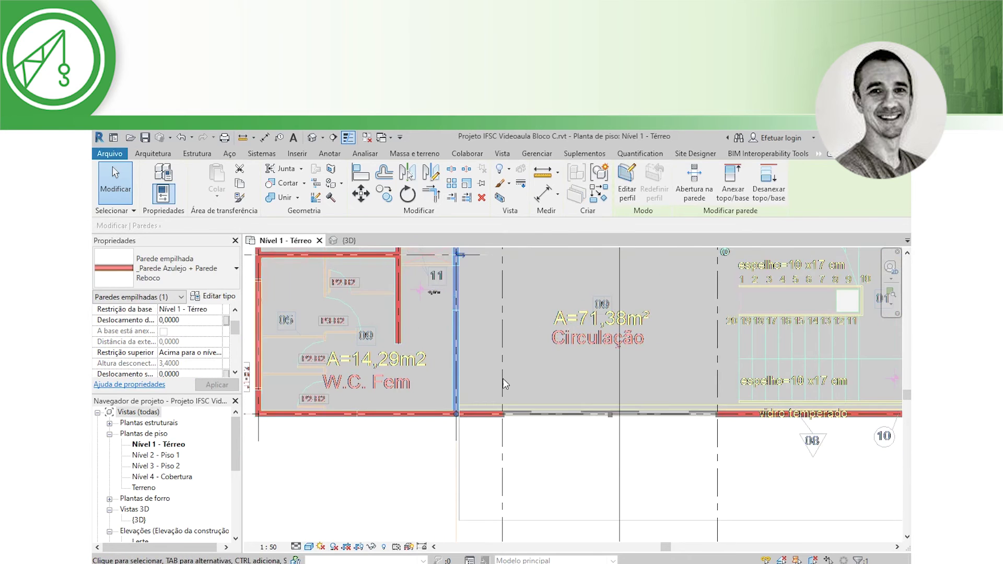
middle_click_drag(479, 357, 481, 403)
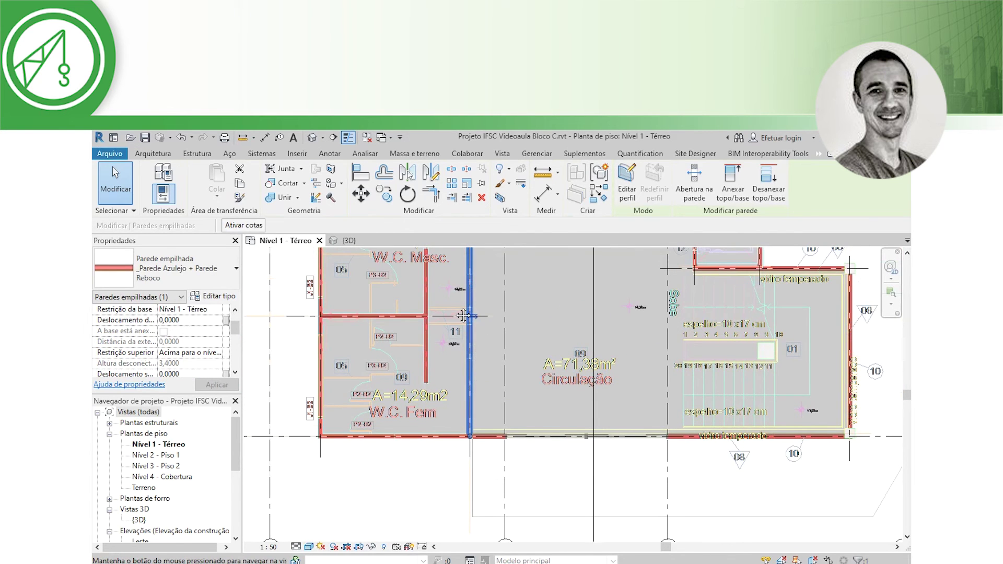
scroll(467, 290, "up", 3)
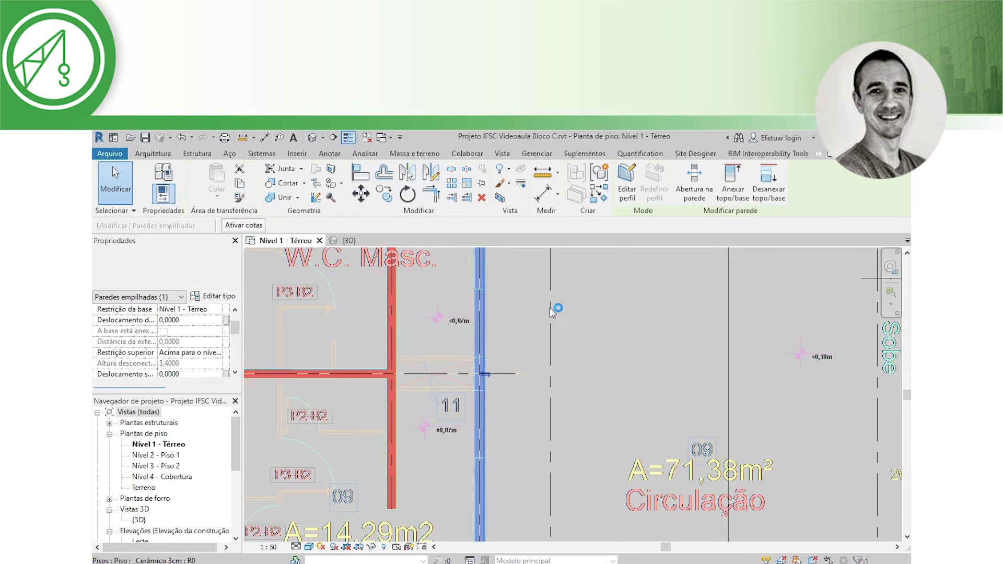
left_click(693, 190)
scroll(476, 300, "up", 2)
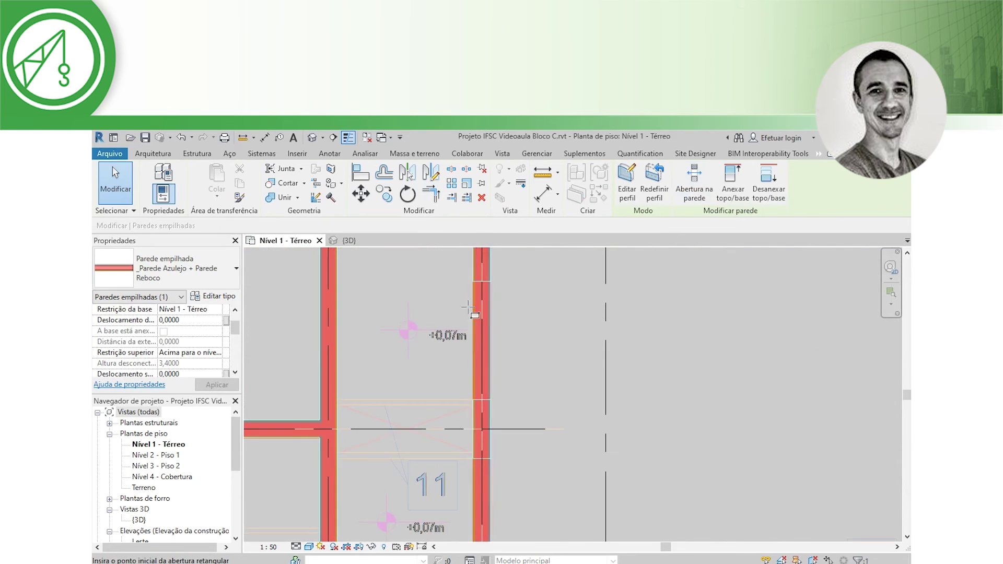
left_click(479, 290)
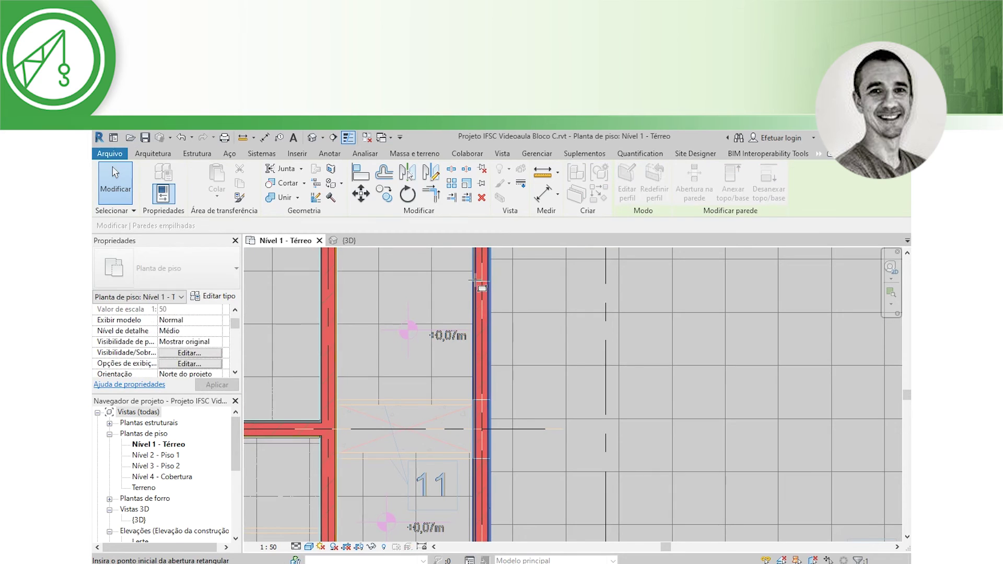
left_click(475, 283)
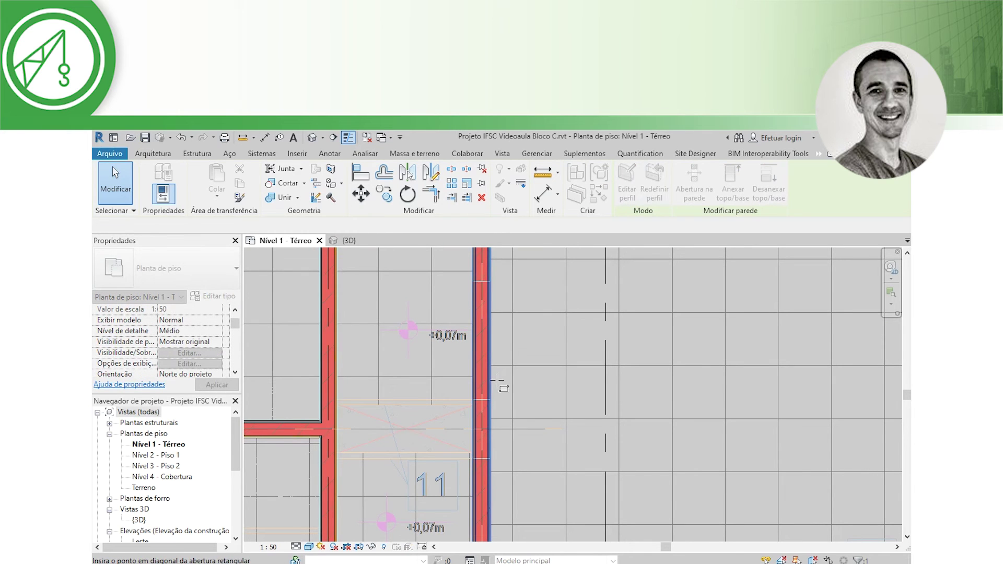
scroll(477, 308, "down", 2)
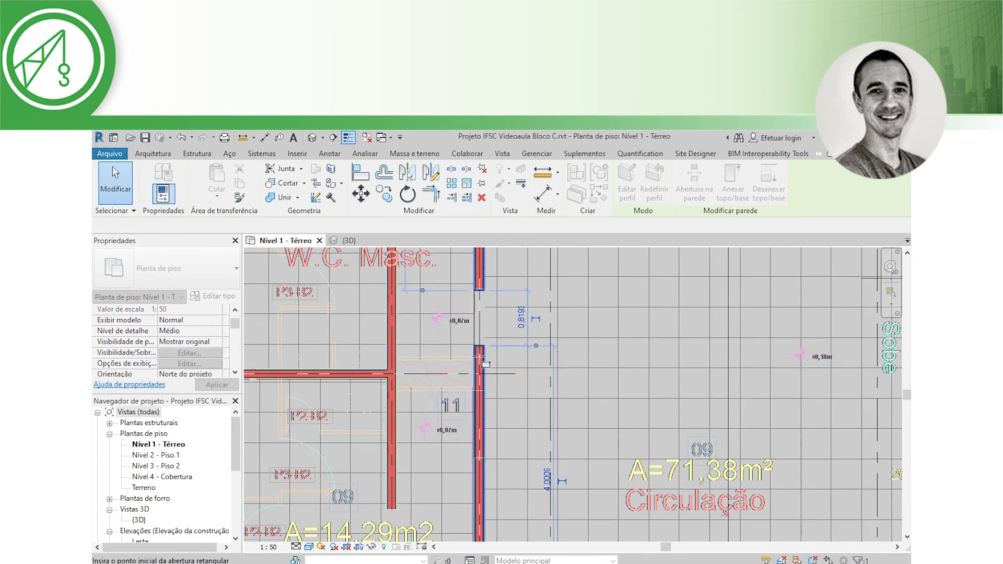
scroll(479, 342, "up", 2)
key("Escape")
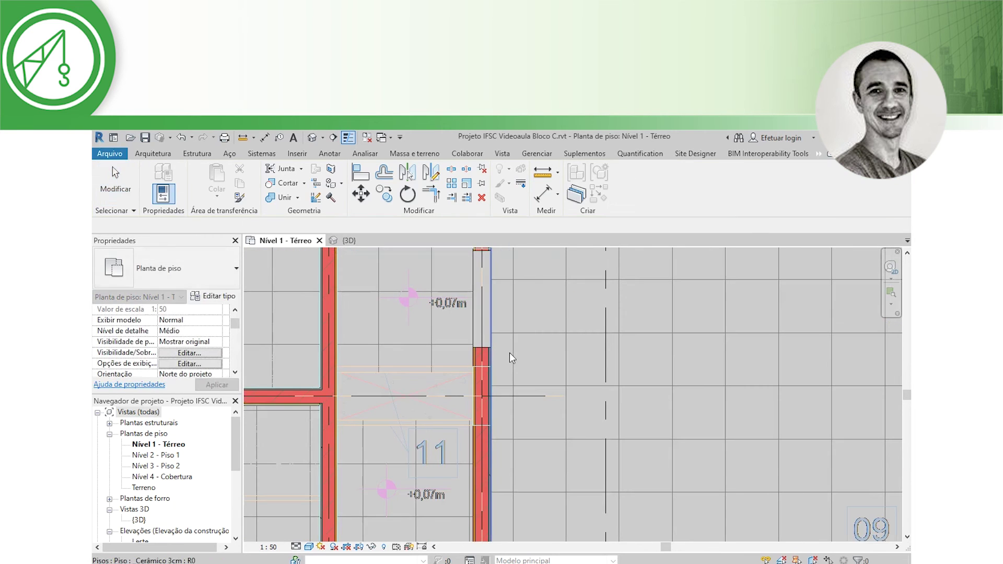
Step: Align the first wall end at the opening to the DWG reference line
key("a")
key("l")
scroll(488, 374, "up", 2)
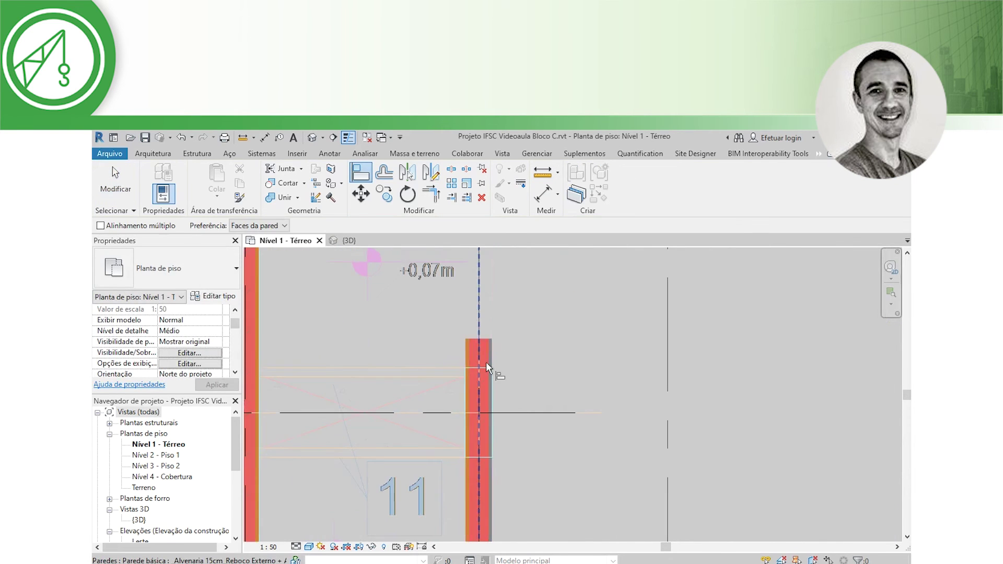
scroll(481, 370, "up", 1)
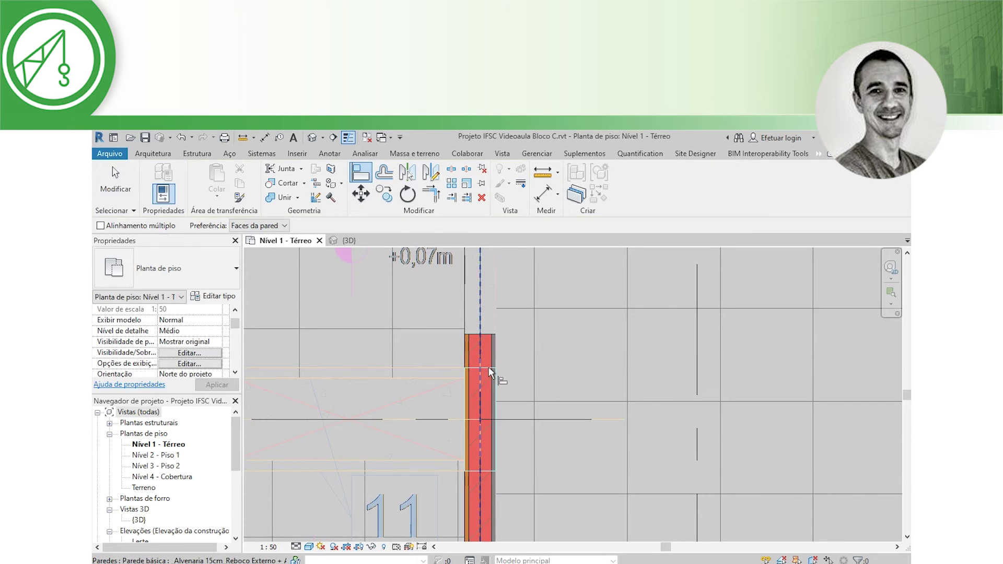
left_click(447, 368)
left_click(484, 335)
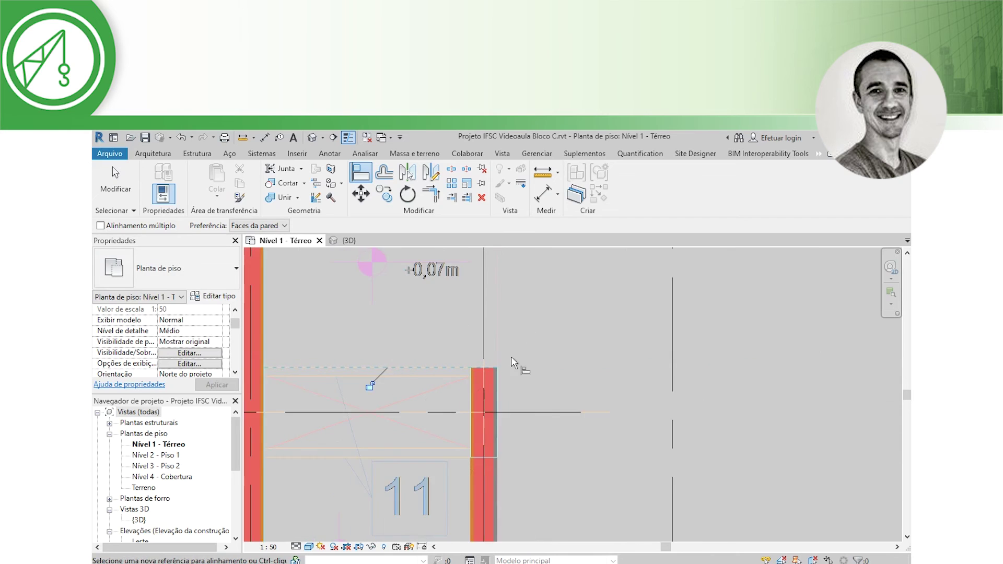
Step: Align the opening's other wall end, then pick another reference line
scroll(517, 369, "down", 2)
middle_click_drag(522, 376, 522, 426)
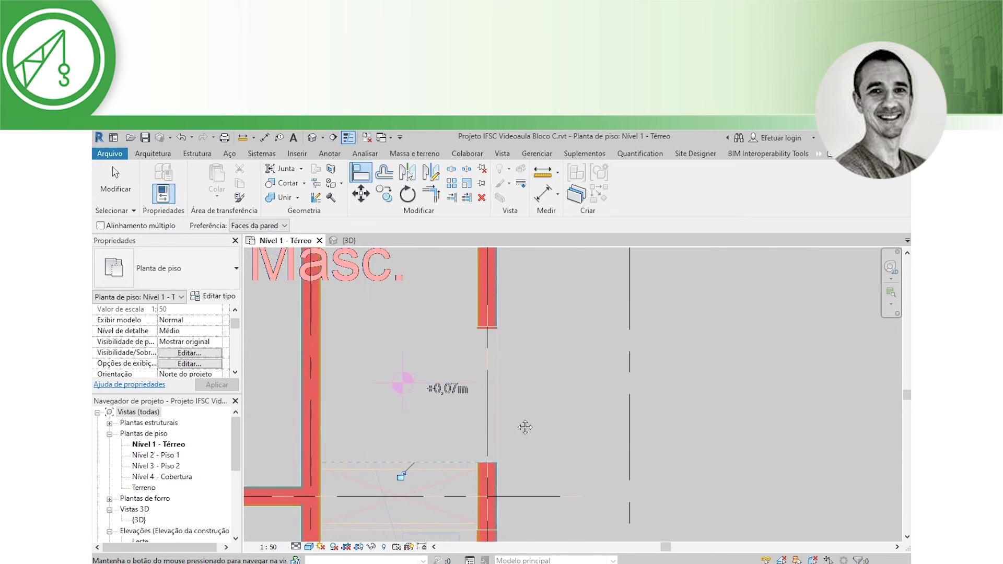
scroll(493, 318, "up", 5)
left_click(493, 319)
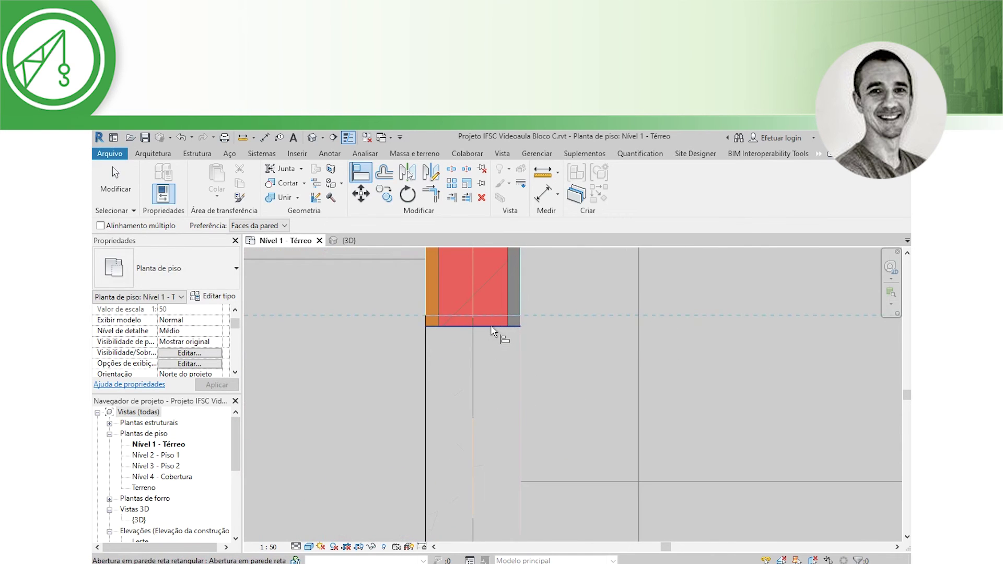
scroll(493, 360, "down", 2)
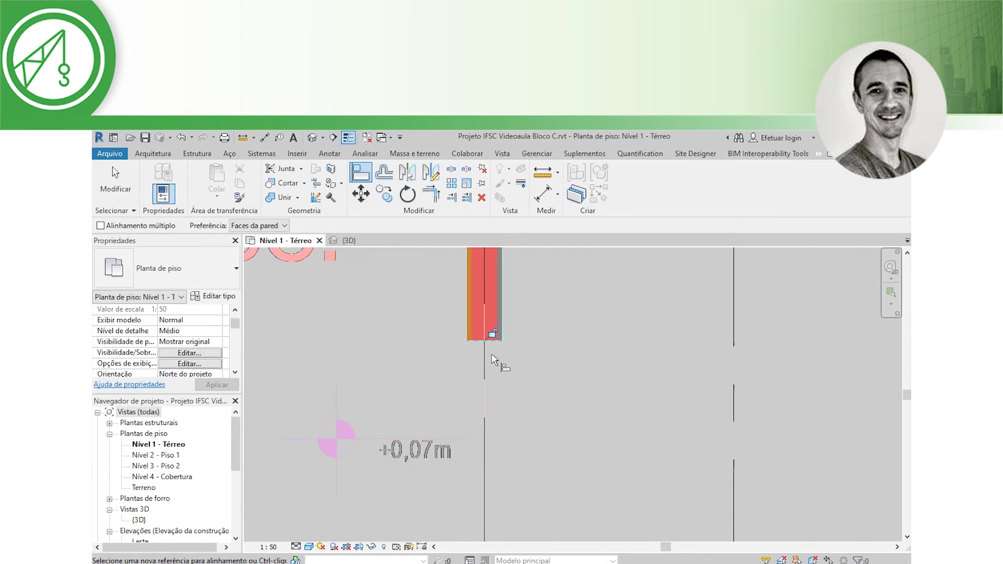
middle_click_drag(538, 439, 540, 333)
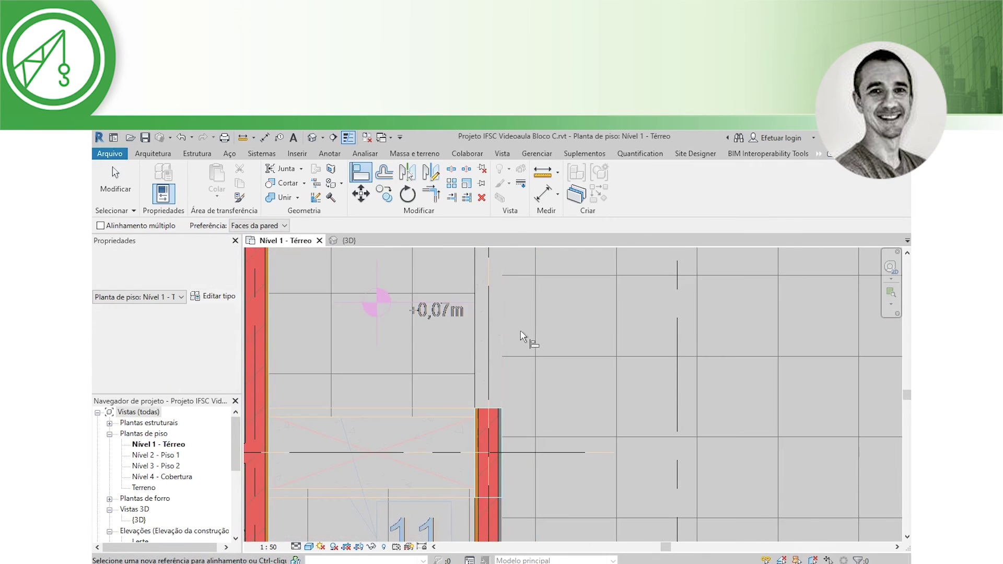
scroll(529, 340, "down", 3)
left_click(525, 375)
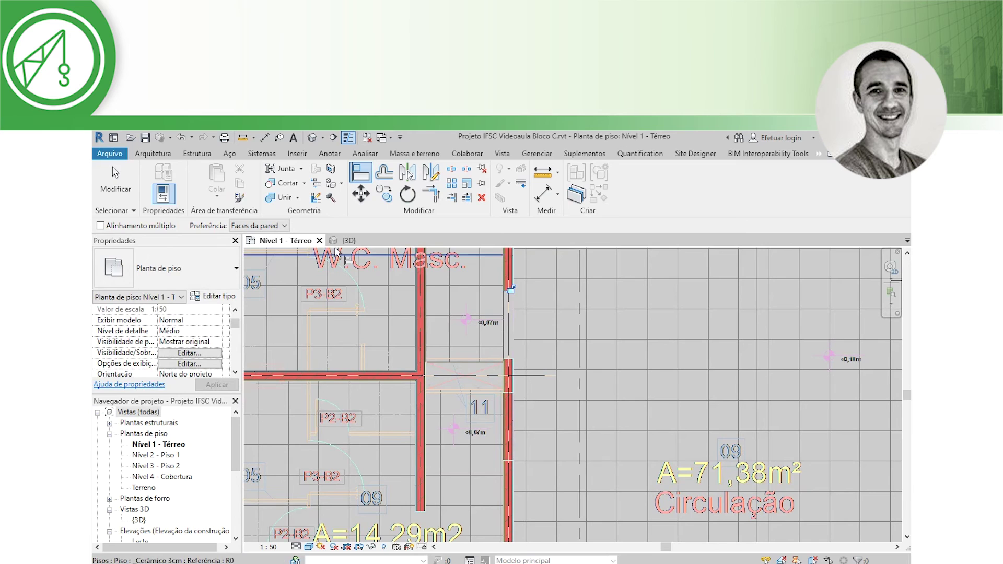
Step: Give the wall opening a -1,0000 offset, leaving a 2,4000 unconnected height
key("Escape")
left_click(509, 411)
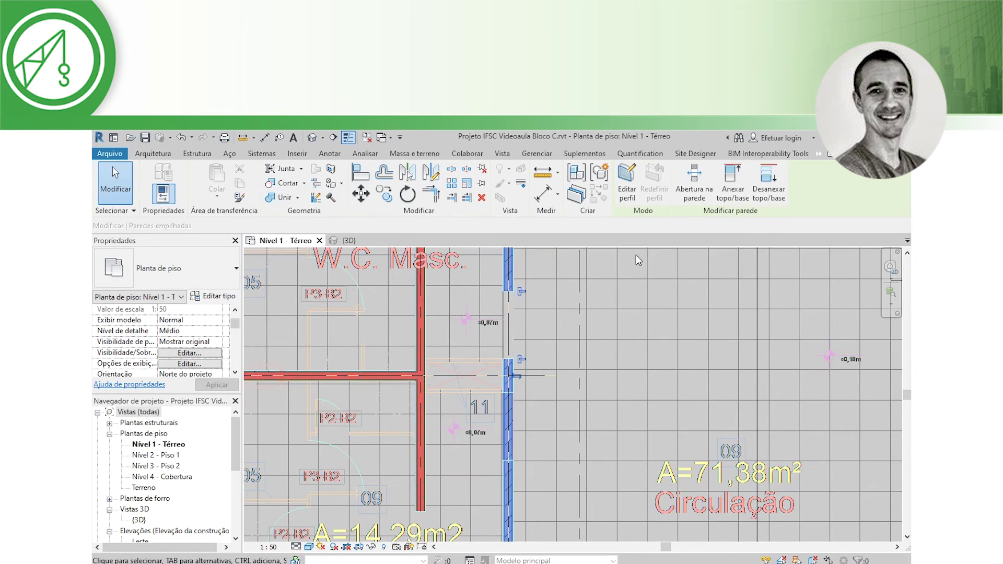
key("Escape")
left_click(510, 319)
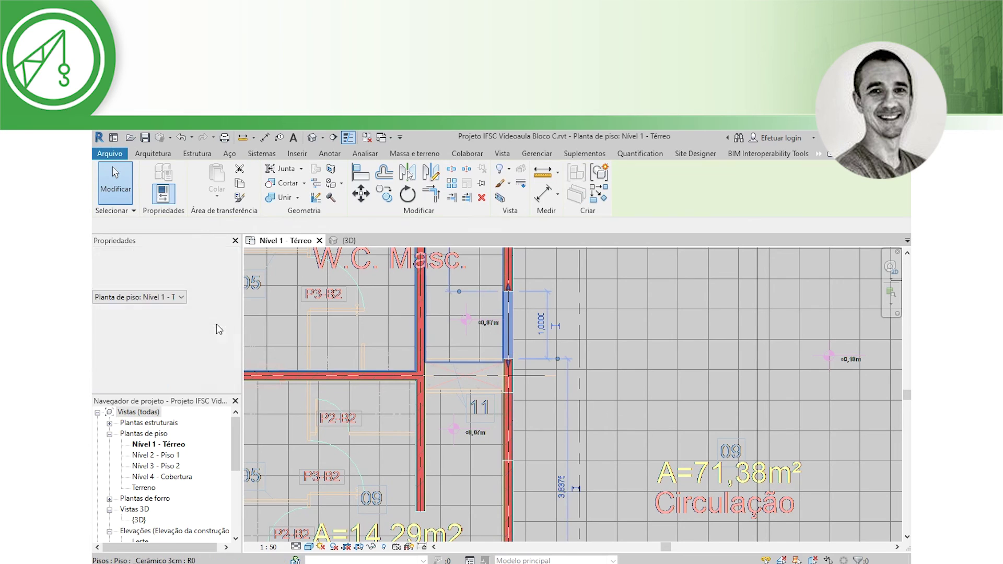
scroll(195, 328, "up", 2)
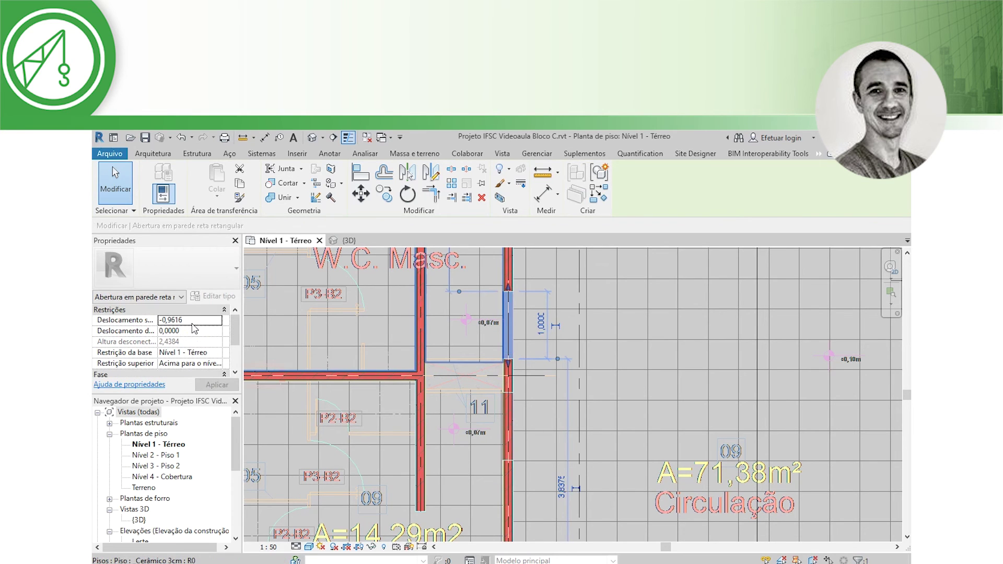
left_click(192, 320)
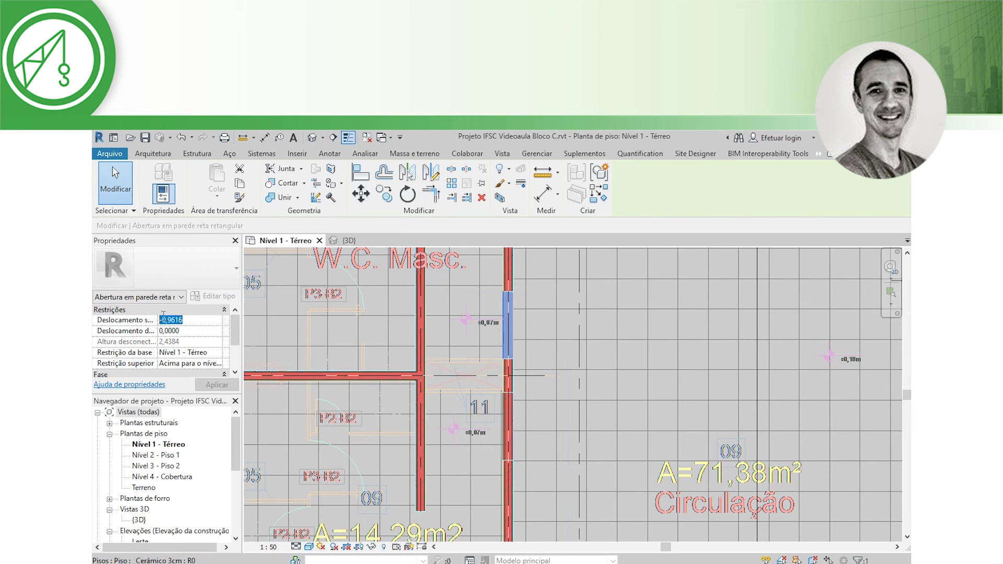
type("-1")
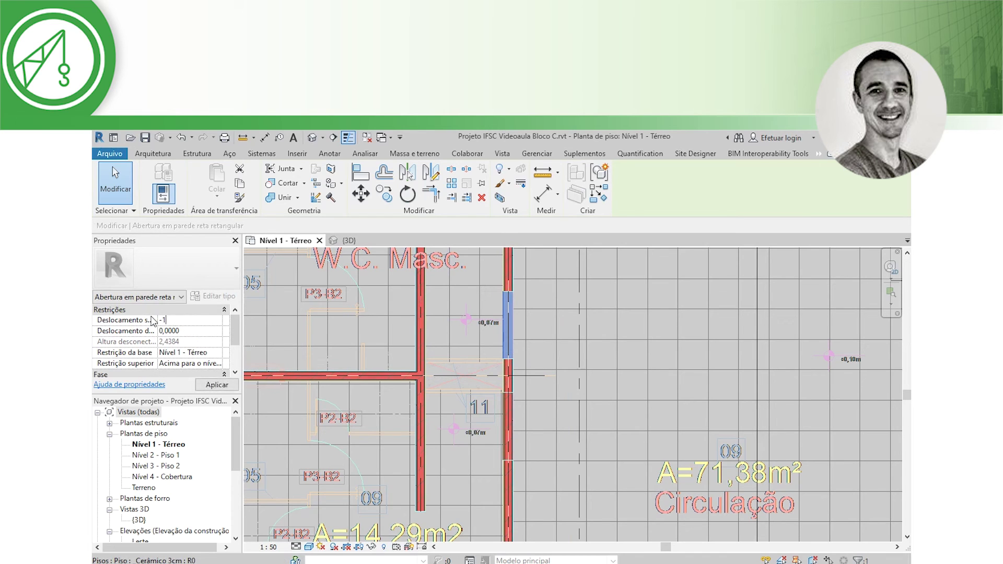
left_click(213, 389)
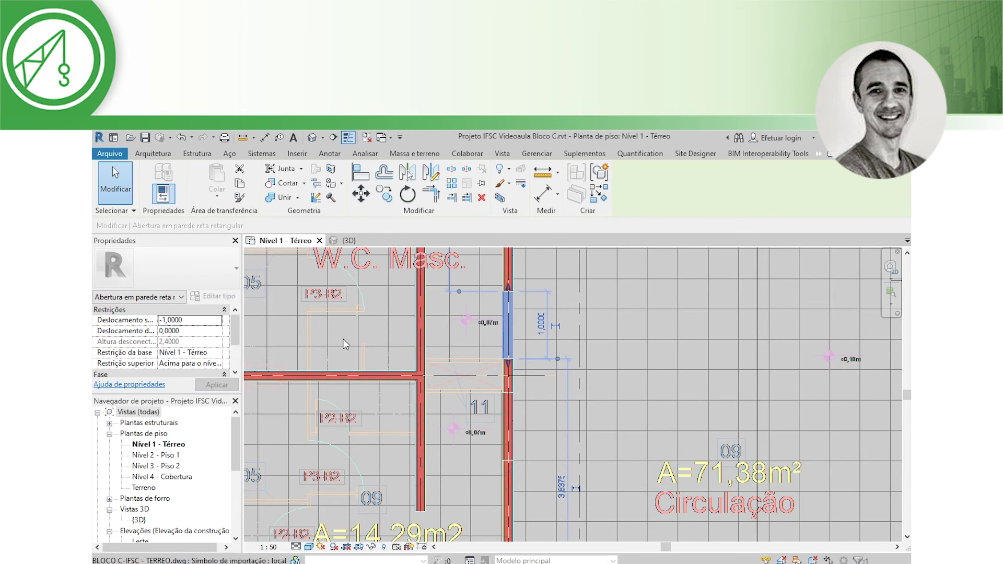
left_click(531, 375)
middle_click_drag(559, 407, 561, 371)
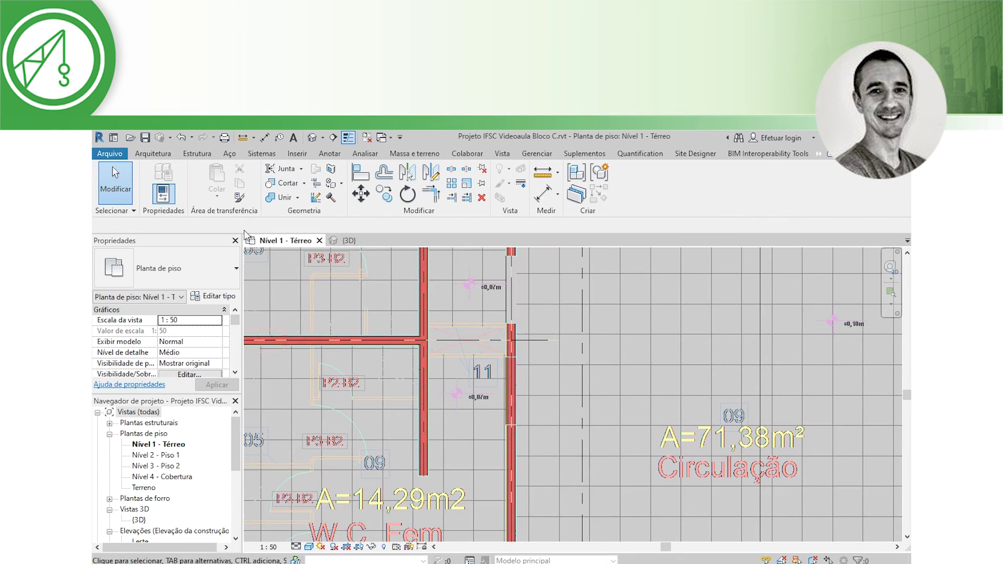
Step: Cut a new rectangular wall opening in the vertical wall below
left_click(512, 452)
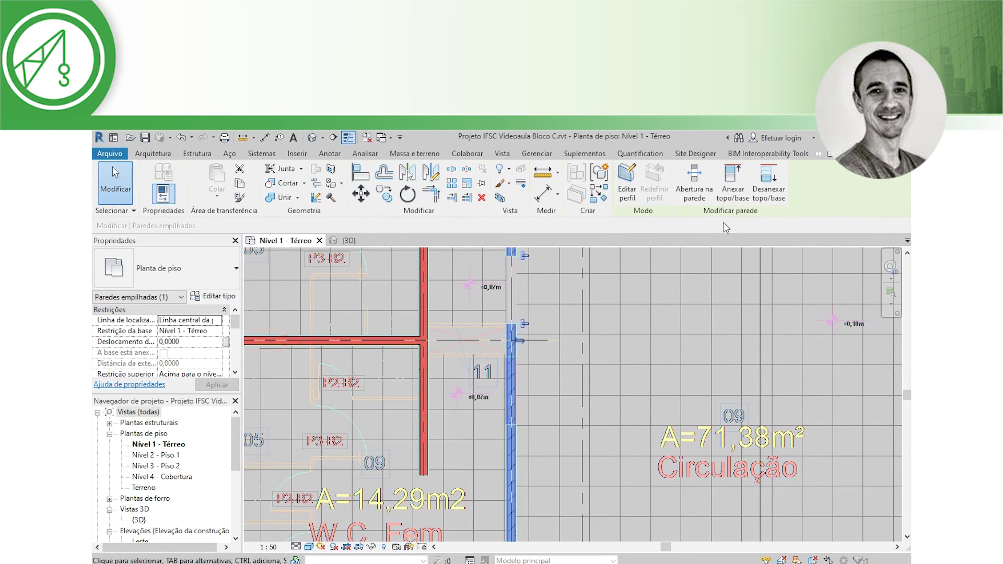
left_click(694, 183)
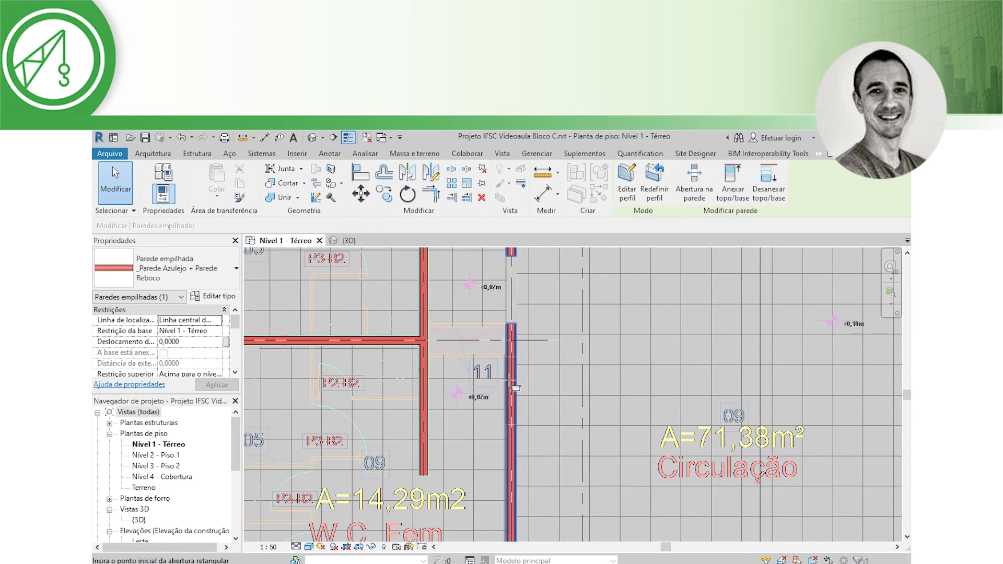
left_click(514, 410)
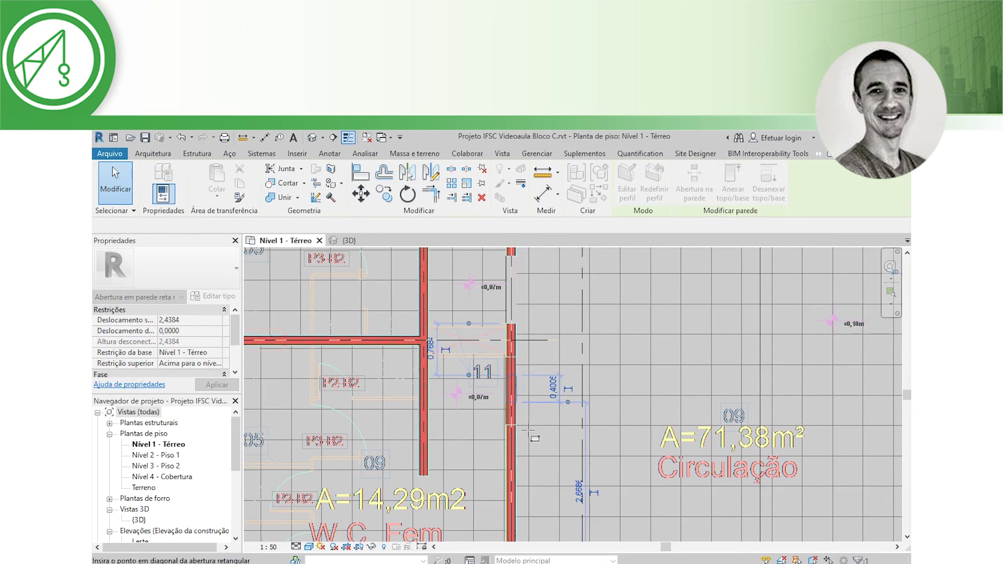
left_click(514, 415)
Step: Align the new opening's ends to the horizontal reference lines with AL
scroll(512, 388, "up", 2)
key("a")
key("l")
scroll(485, 352, "up", 3)
left_click(486, 353)
left_click(517, 487)
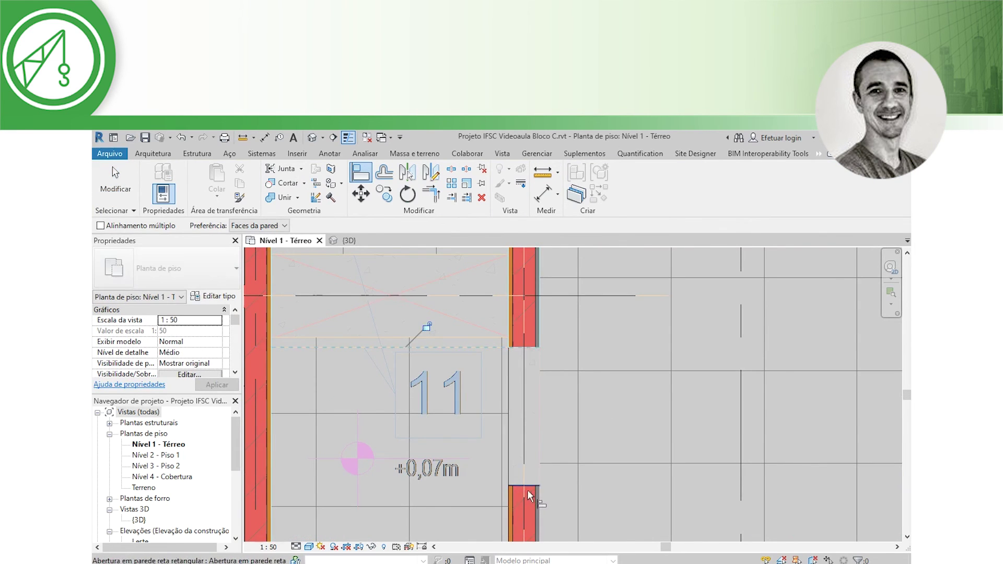
middle_click_drag(527, 490, 517, 374)
left_click(513, 441)
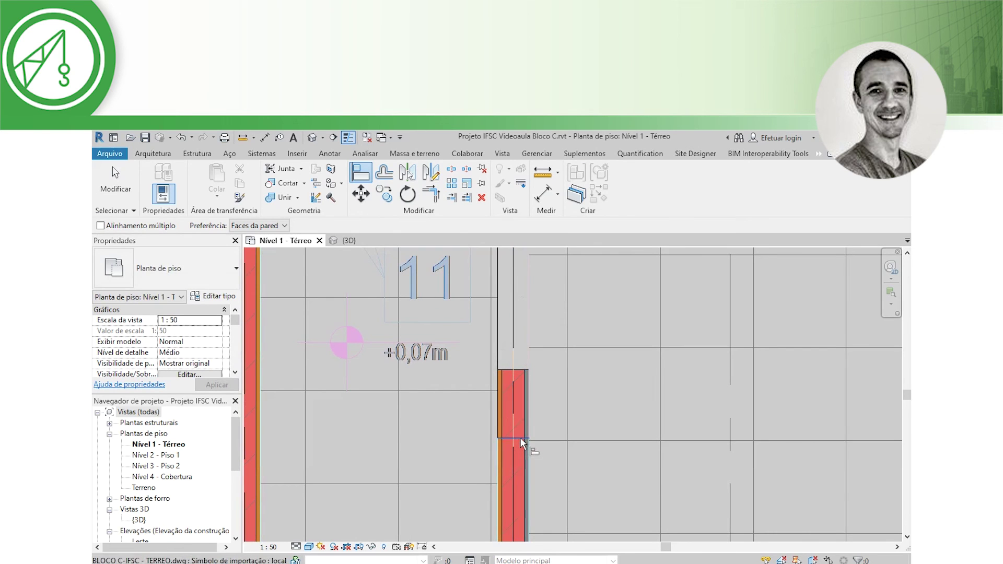
key("Escape")
left_click(519, 437)
left_click(518, 368)
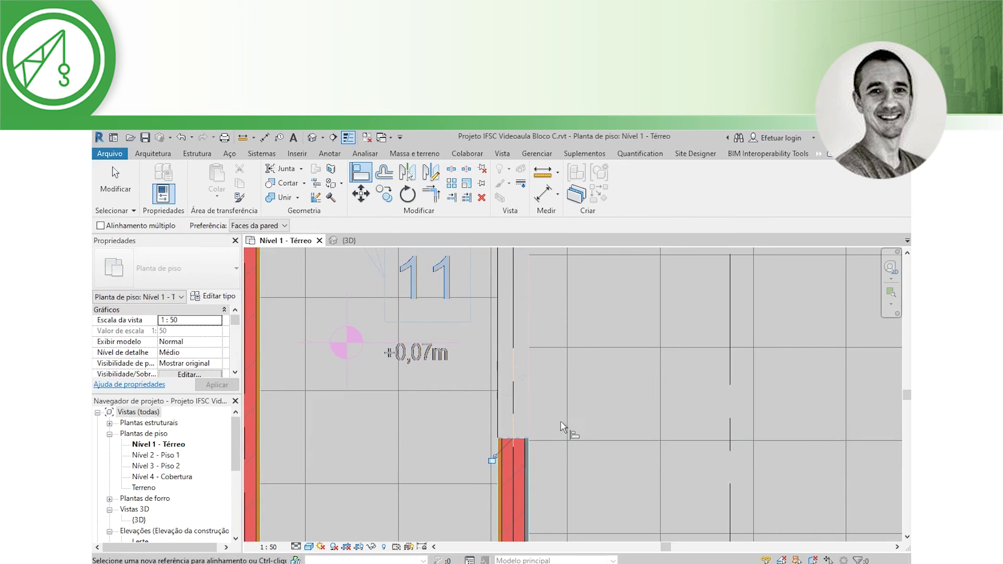
key("Escape")
key("Escape")
scroll(543, 419, "down", 1)
scroll(541, 418, "down", 2)
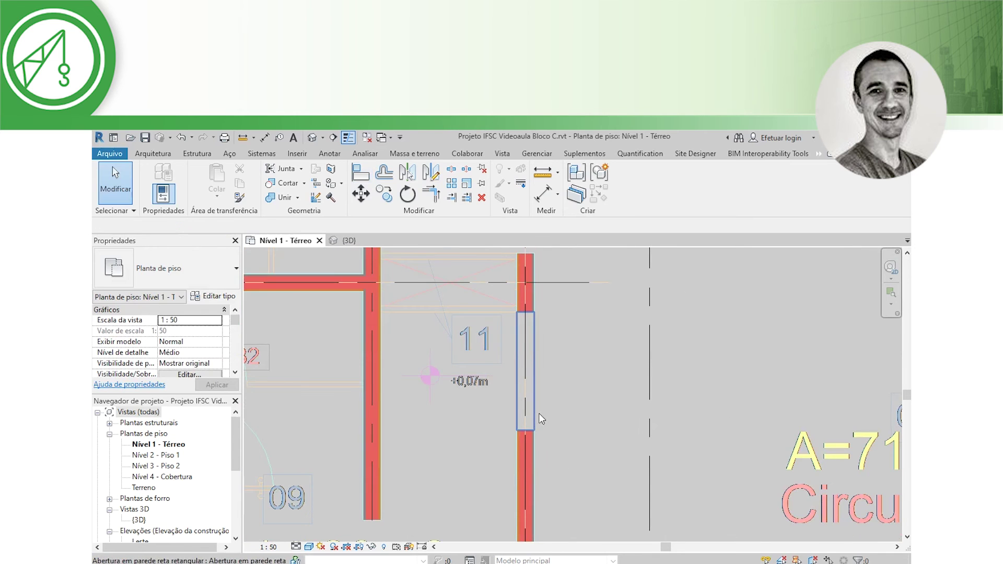
Step: Set the rectangular opening's base offset to -1,0000 in Properties
left_click(532, 400)
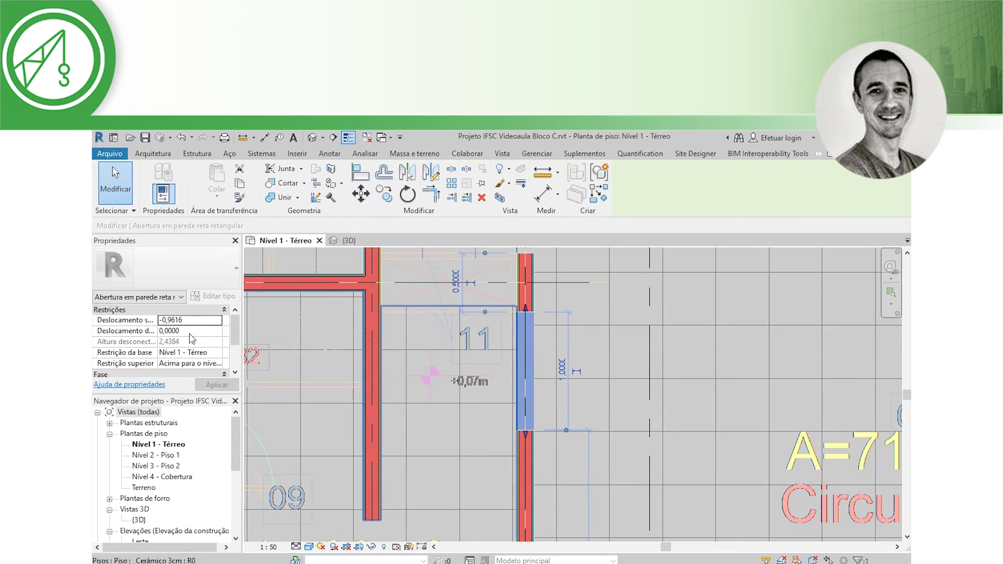
left_click(195, 322)
type("1")
left_click(226, 390)
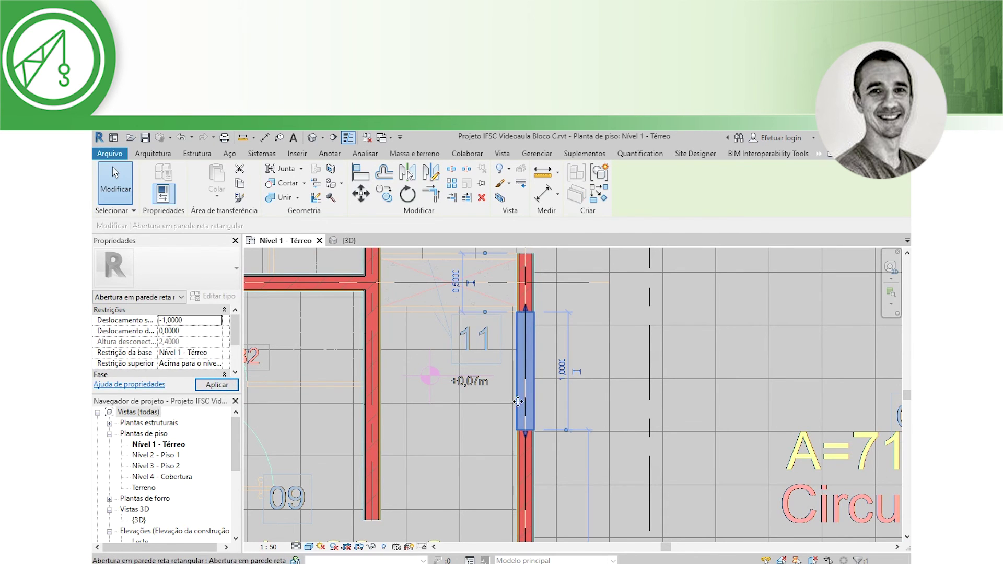
scroll(511, 411, "down", 5)
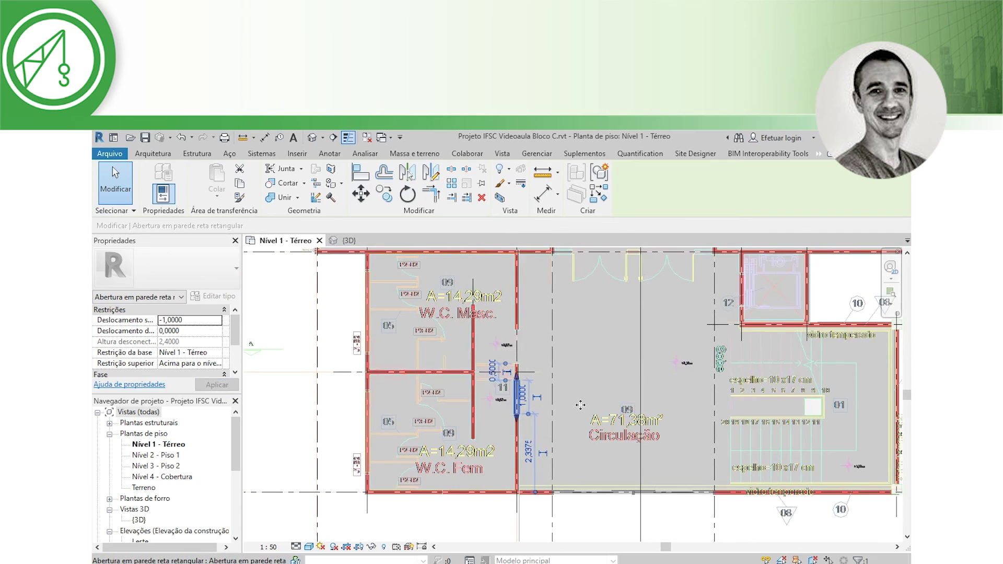
Step: Start a Componente placement from Arquitetura and bring up Carregar família
scroll(634, 390, "down", 3)
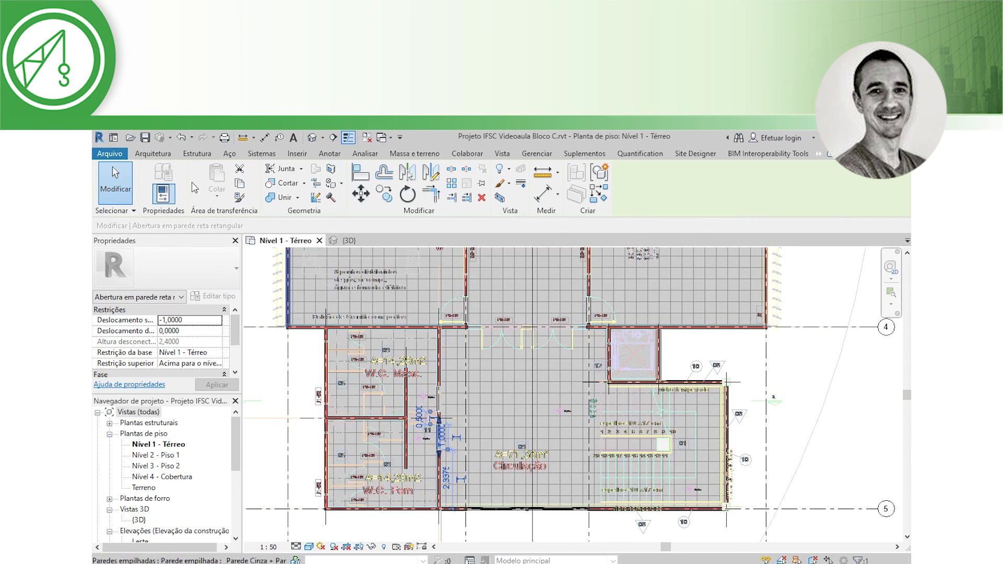
left_click(152, 153)
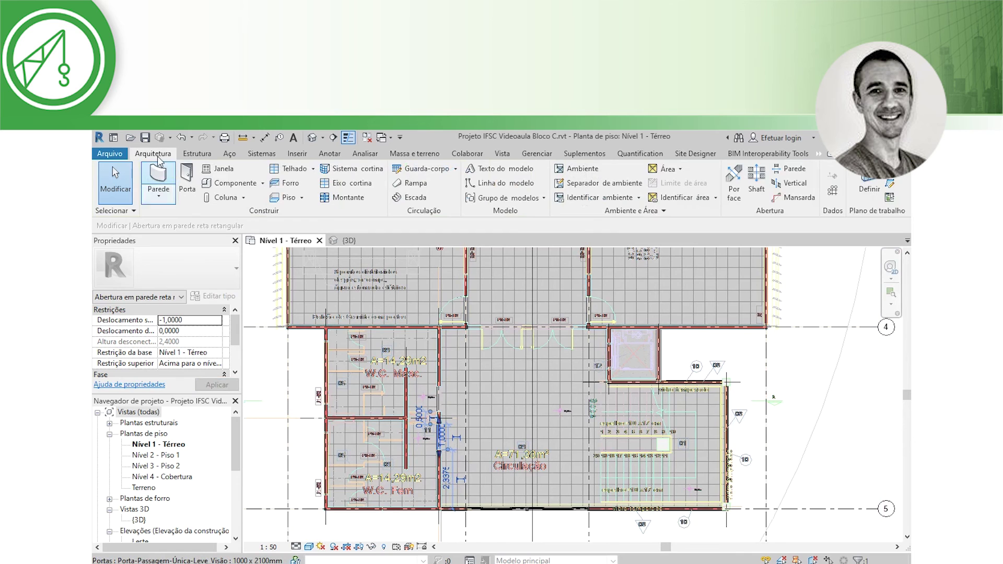
left_click(238, 183)
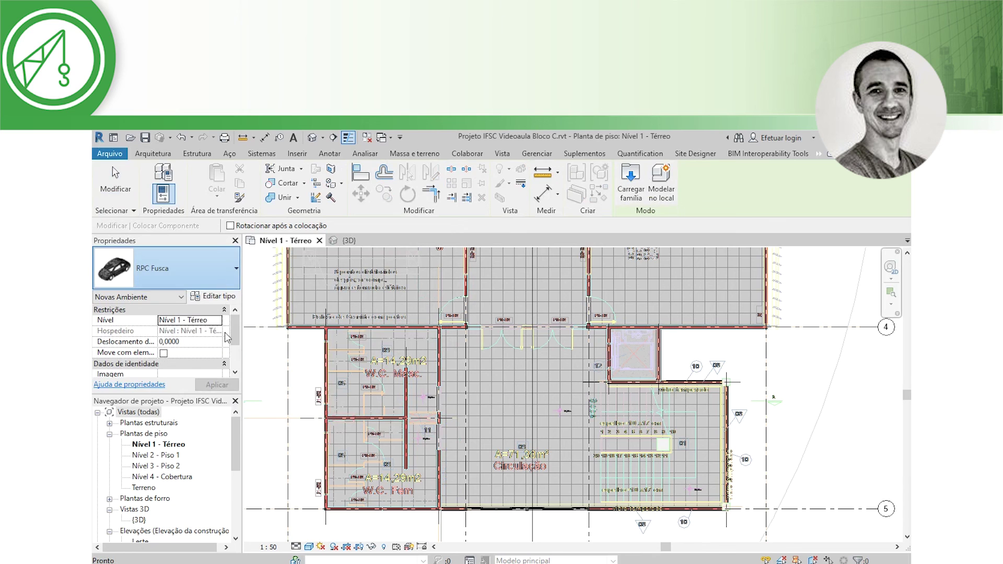
left_click(233, 269)
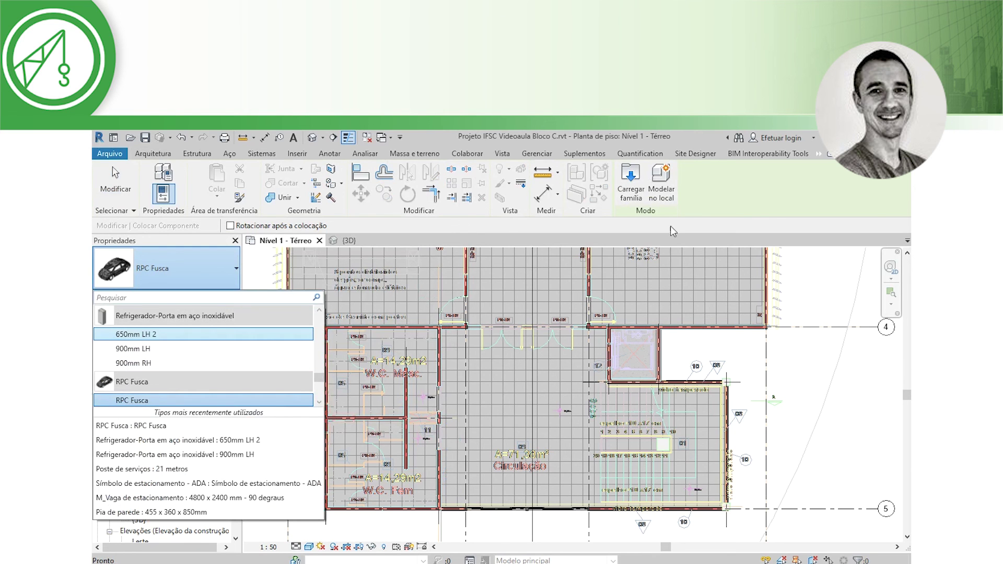
left_click(638, 199)
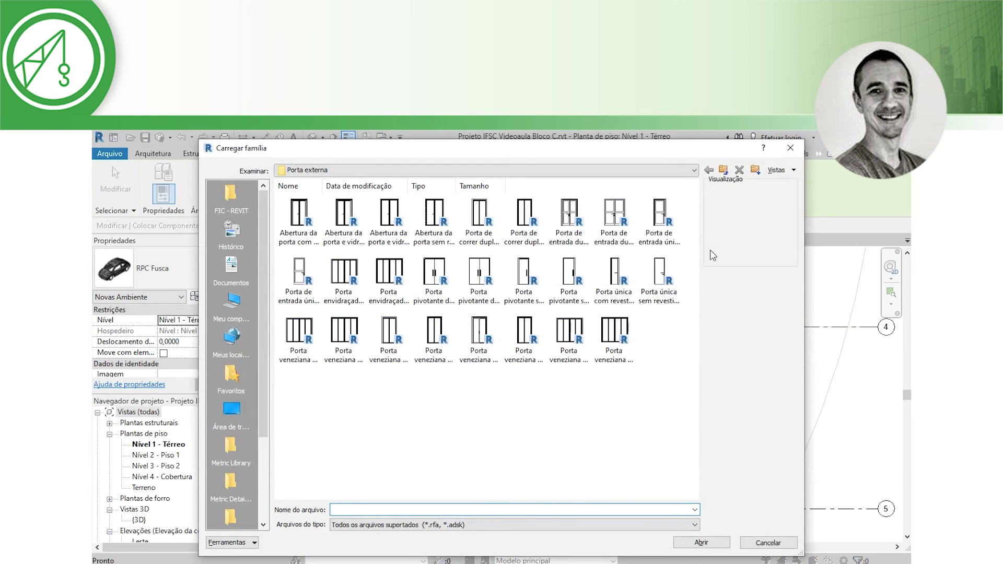
Step: Load Porta do elevador.rfa from Equipamento Especial > Elevadores e Guindastes > Específico do Brasil
left_click(723, 170)
left_click(723, 170)
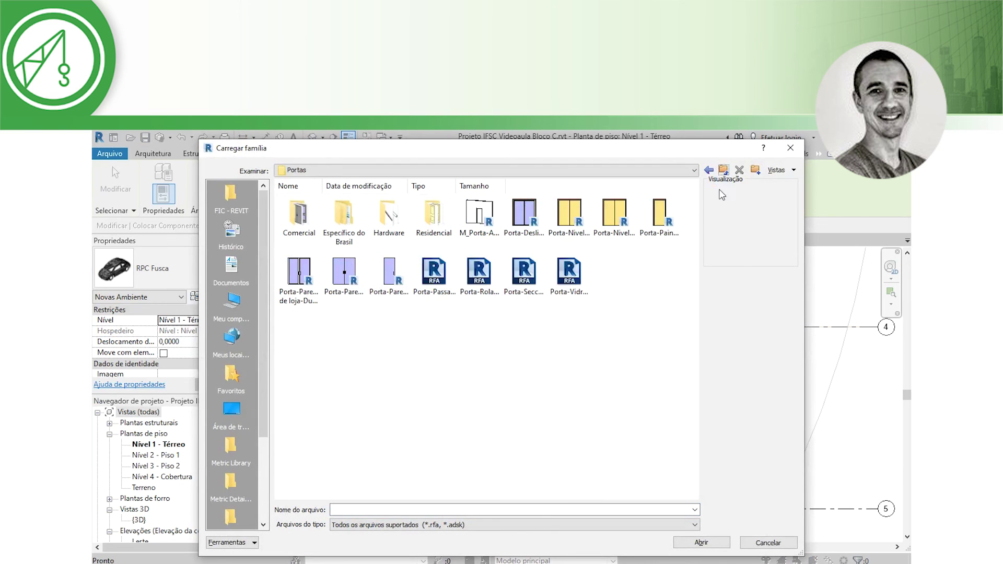
left_click(723, 170)
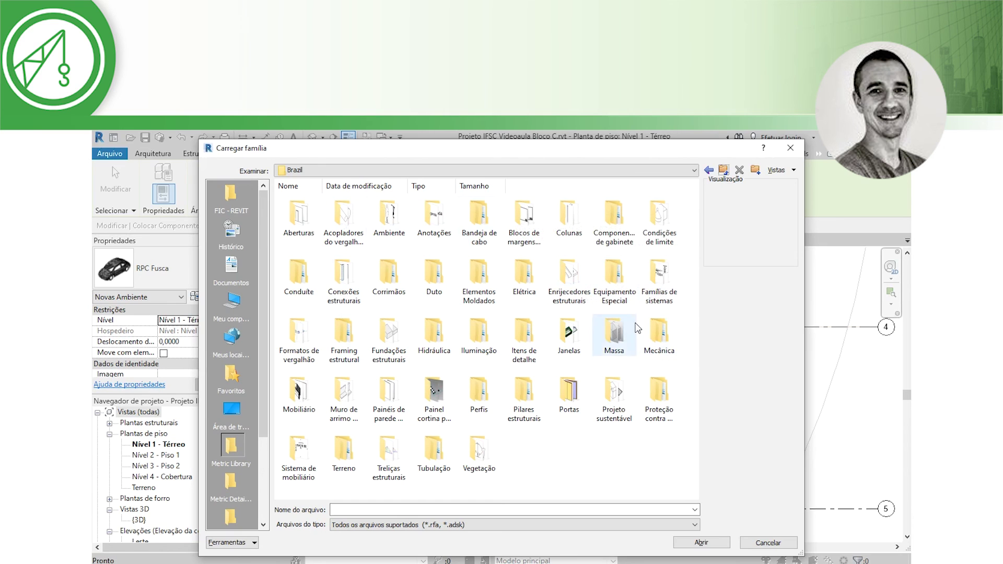
double_click(621, 289)
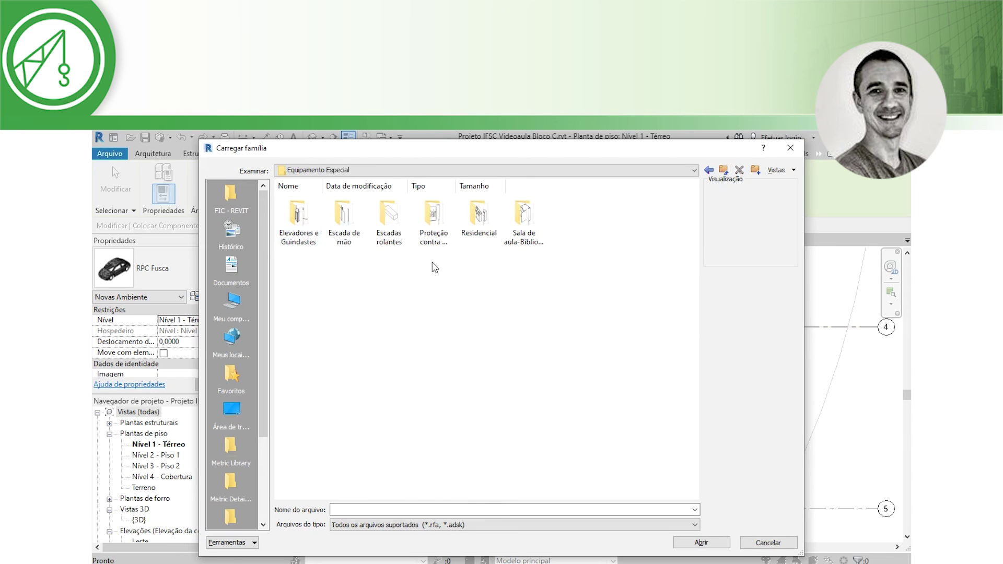
double_click(302, 222)
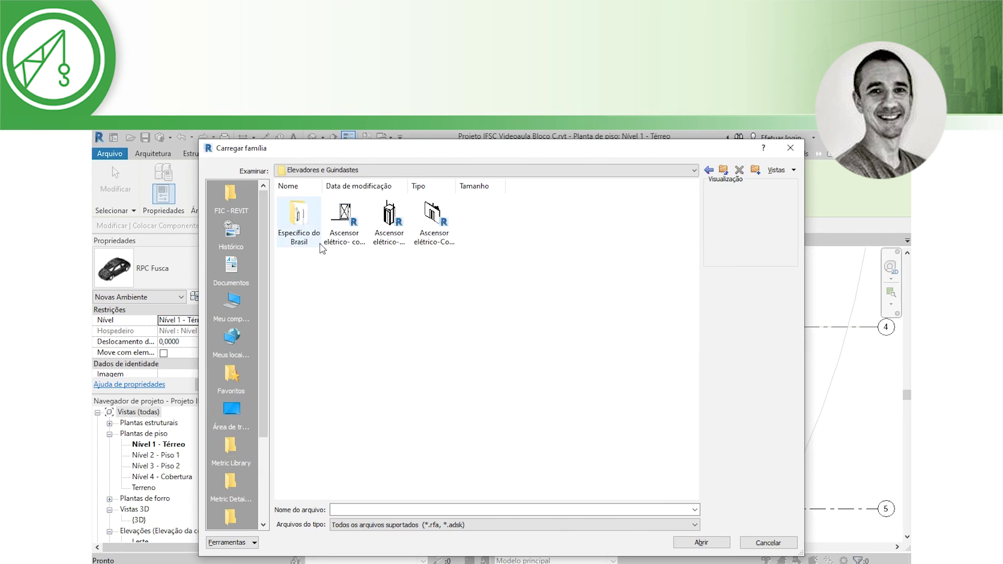
double_click(306, 222)
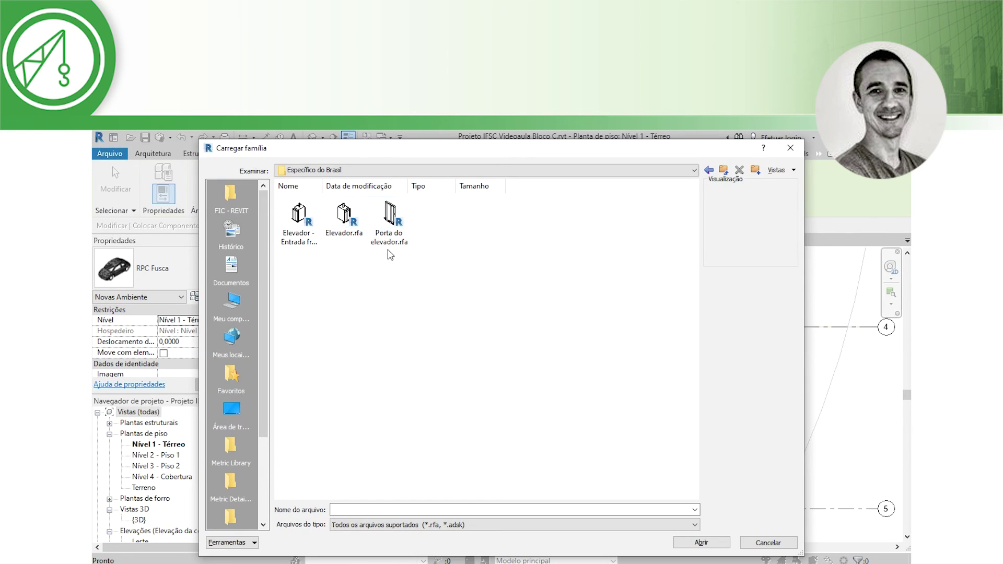
left_click(389, 224)
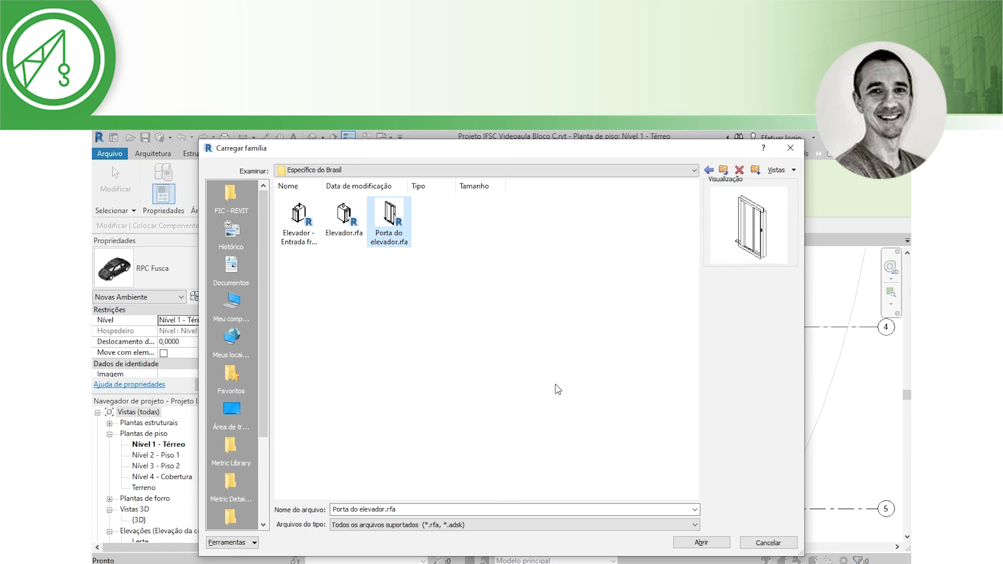
left_click(701, 543)
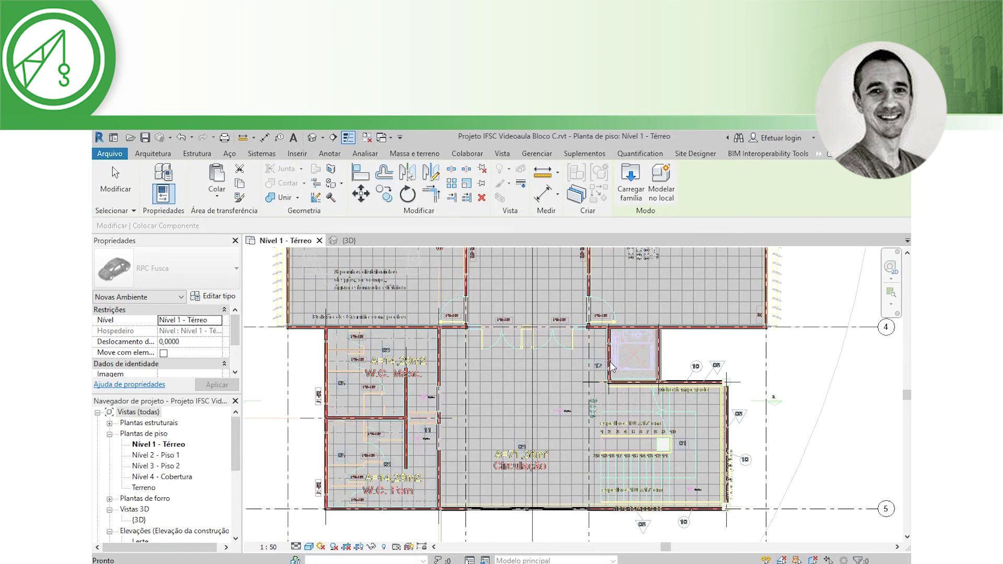
Step: Place a Porta do elevador in the shaft wall beside tag 12 and check it
scroll(608, 361, "up", 3)
scroll(610, 360, "up", 3)
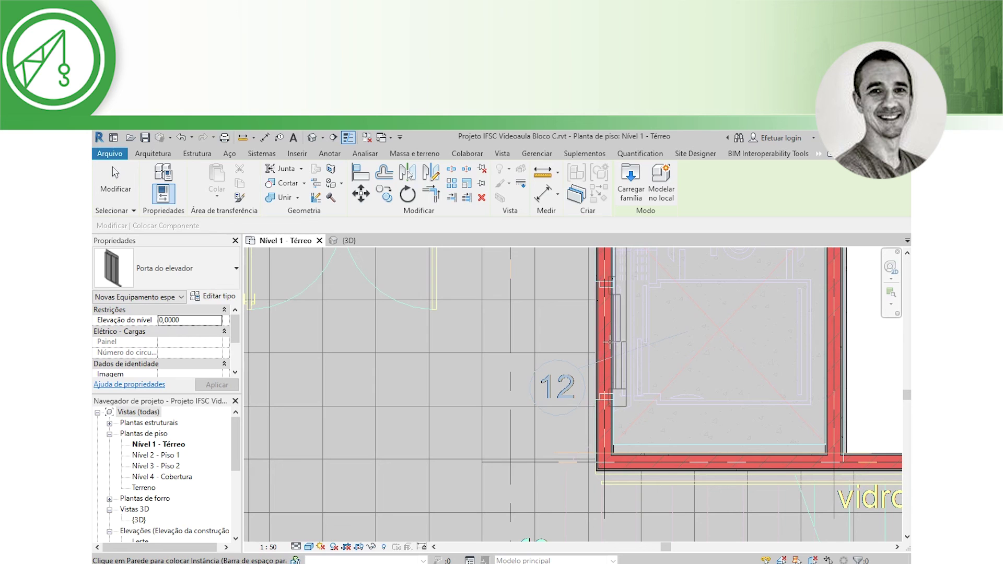
left_click(630, 343)
key("Escape")
key("Escape")
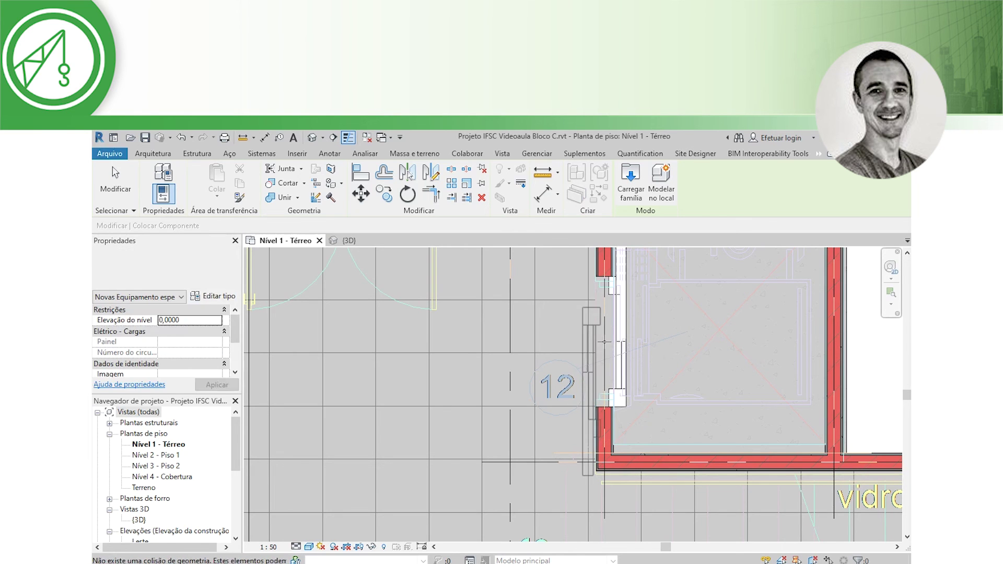
left_click(594, 403)
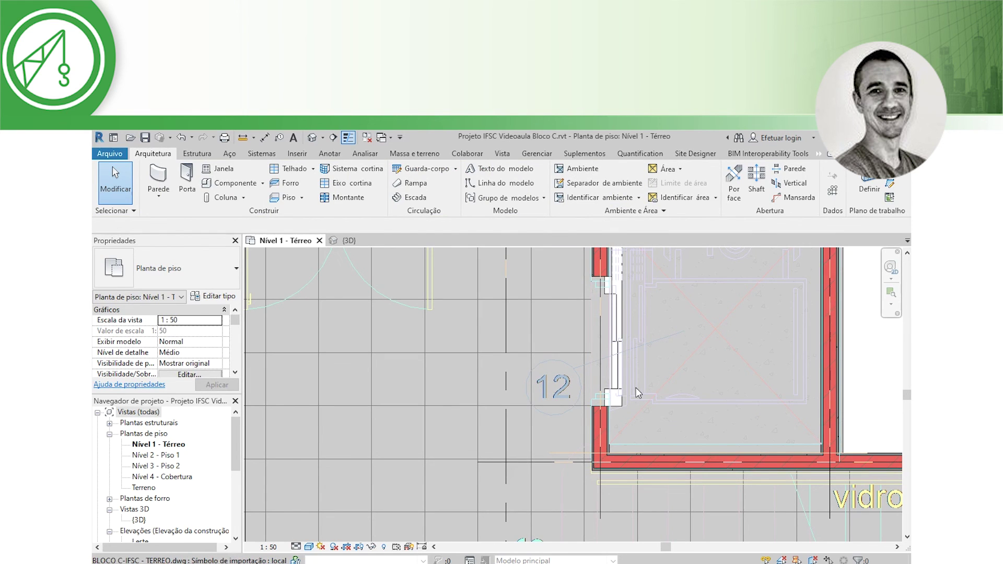
scroll(636, 392, "down", 2)
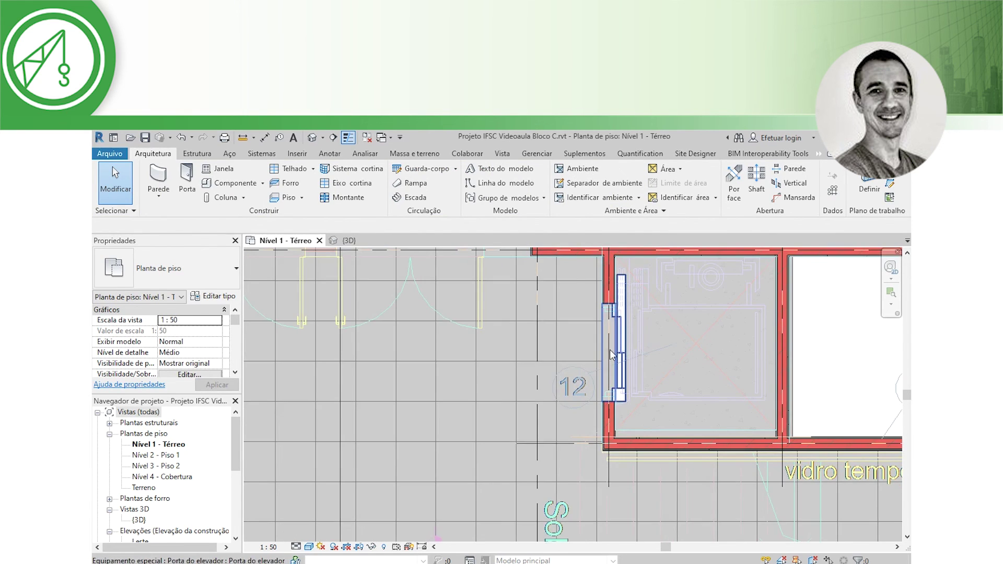
scroll(612, 371, "down", 1)
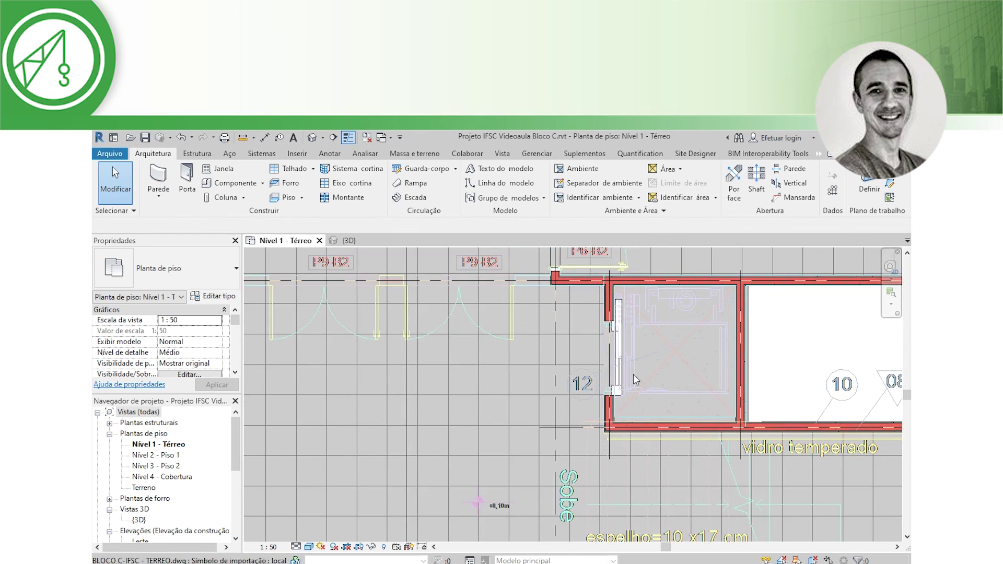
Step: Inspect the ground floor's new doors and wall openings in the {3D} view
left_click(351, 241)
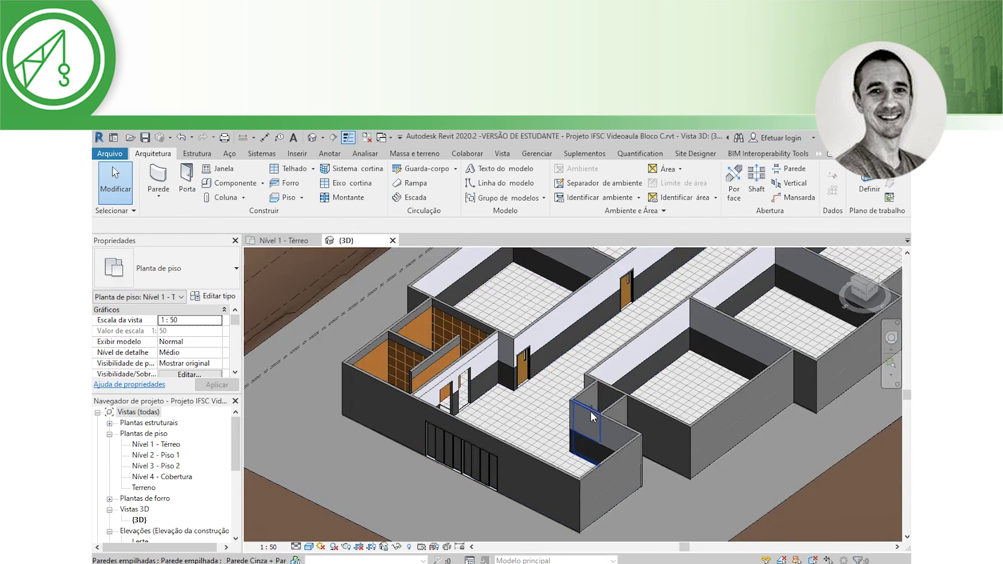
mouse_move(505, 406)
middle_mouse_down()
mouse_move(441, 371)
mouse_move(560, 418)
mouse_move(512, 390)
mouse_move(516, 437)
mouse_move(505, 378)
mouse_move(559, 418)
middle_mouse_up()
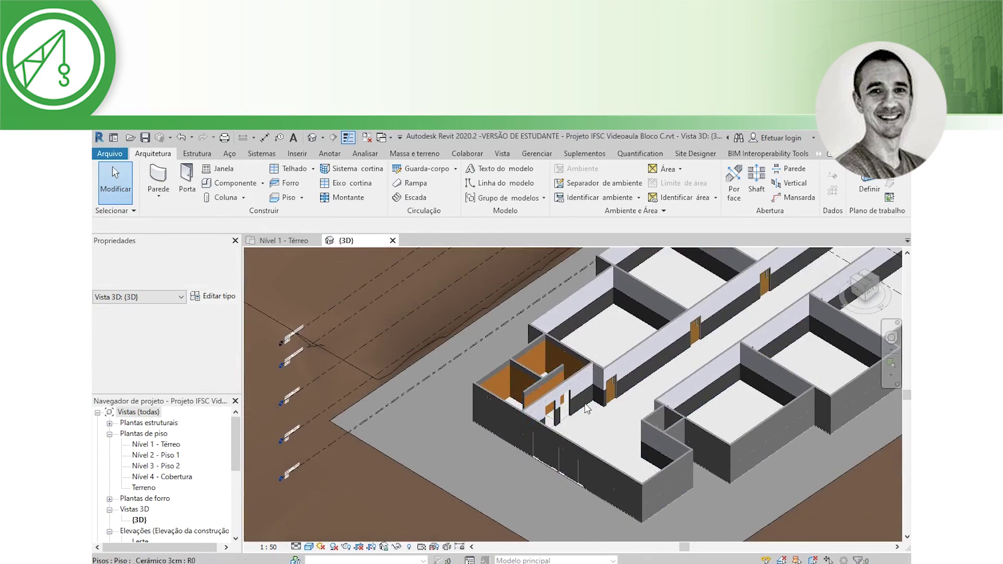
scroll(558, 418, "up", 3)
scroll(558, 418, "up", 3)
scroll(559, 418, "down", 3)
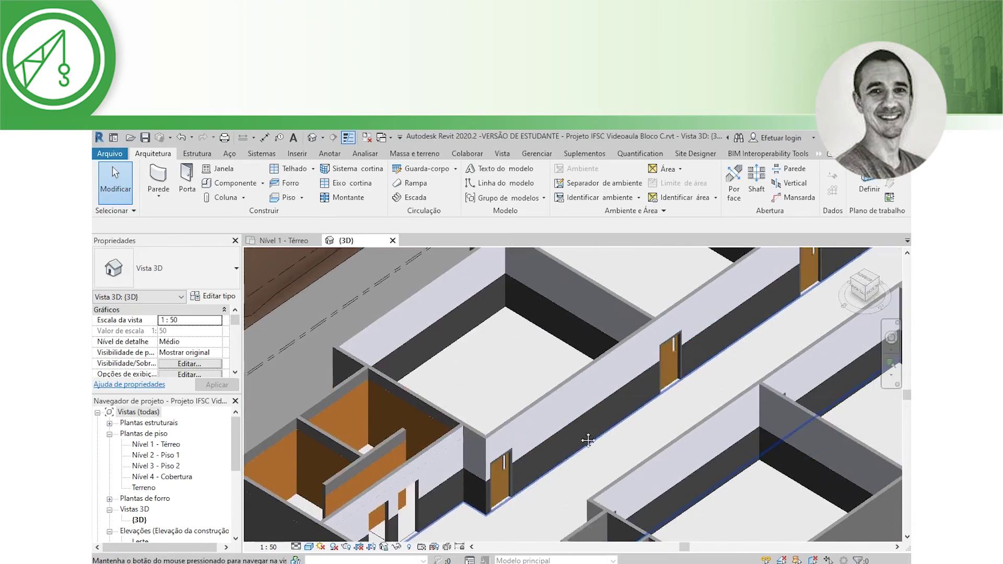
scroll(559, 423, "up", 2)
middle_click_drag(558, 423, 558, 436)
scroll(558, 436, "down", 2)
scroll(558, 437, "down", 1)
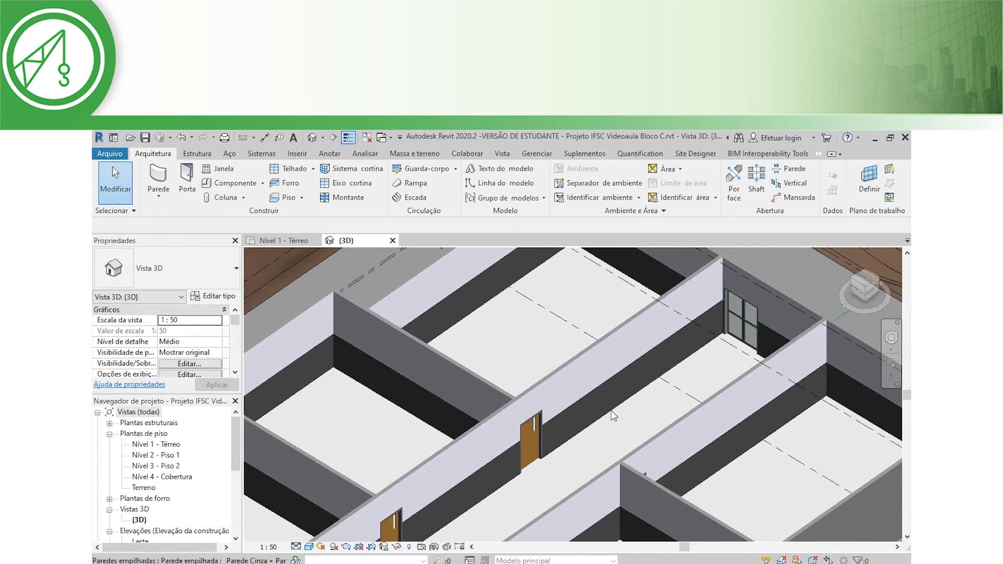
scroll(633, 351, "up", 3)
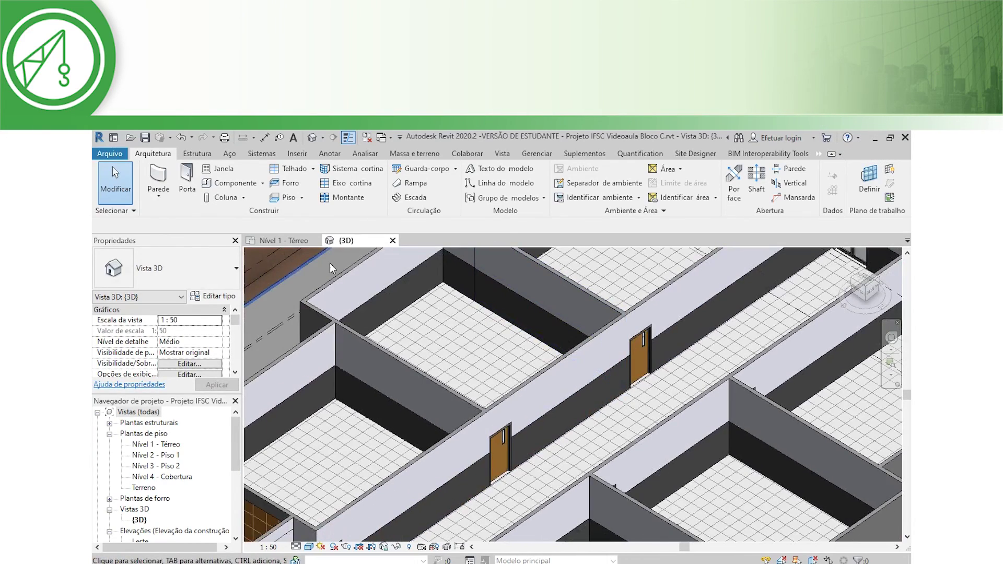